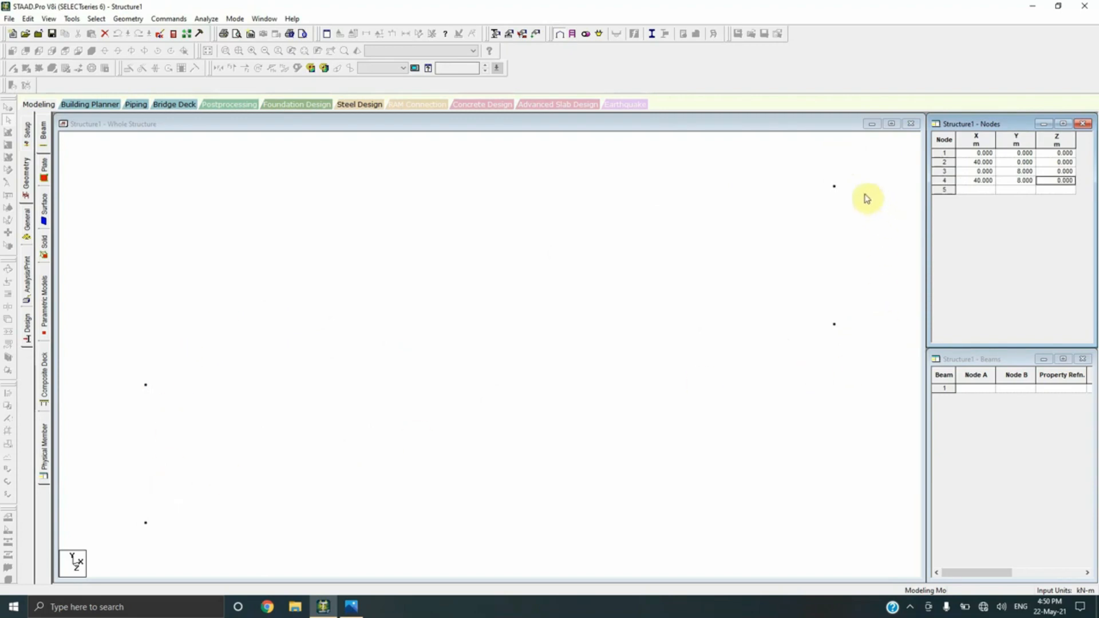
# Step: Connect the four existing nodes with beams 3-4, 4-2, 2-1 and 1-3 to form a closed rectangular frame
pyautogui.click(185, 229)
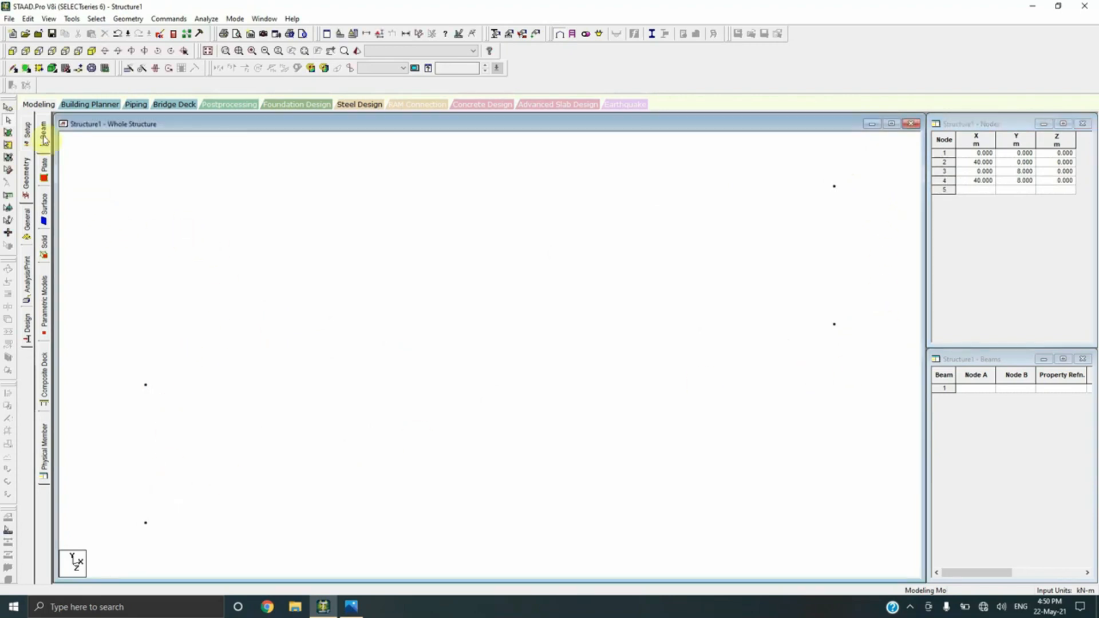
pyautogui.click(14, 69)
pyautogui.moveTo(145, 385); pyautogui.dragTo(834, 324)
pyautogui.click(146, 522)
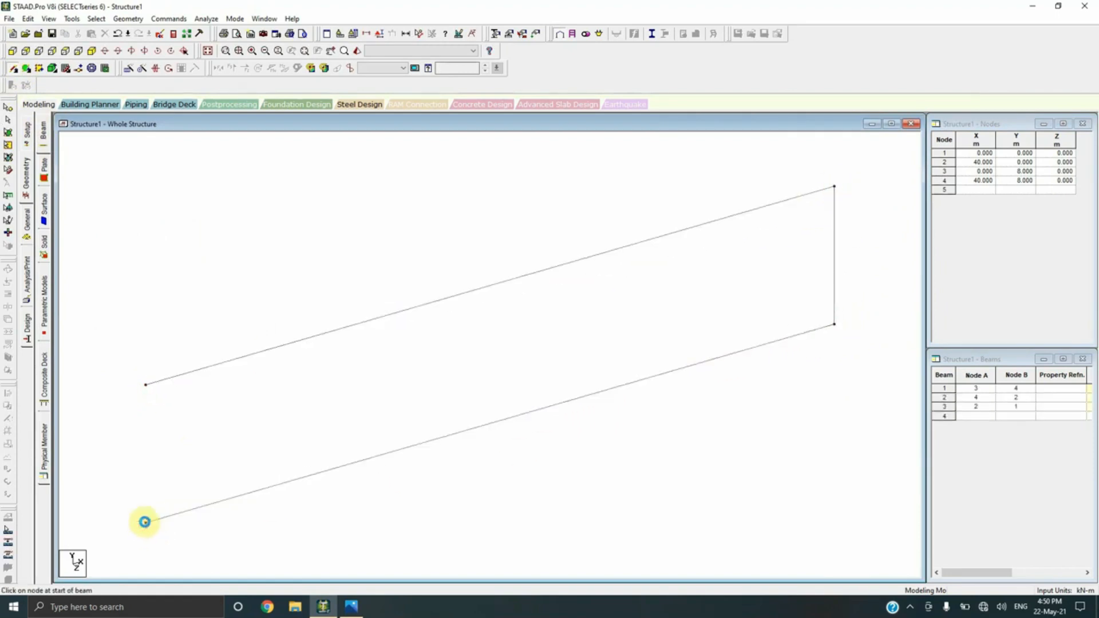
pyautogui.click(147, 387)
# Step: Extend base nodes 1 and 2 downward with a Translational Repeat in Y, one step of -1.5 m, with the steps linked
pyautogui.scroll(-3, 455, 346)
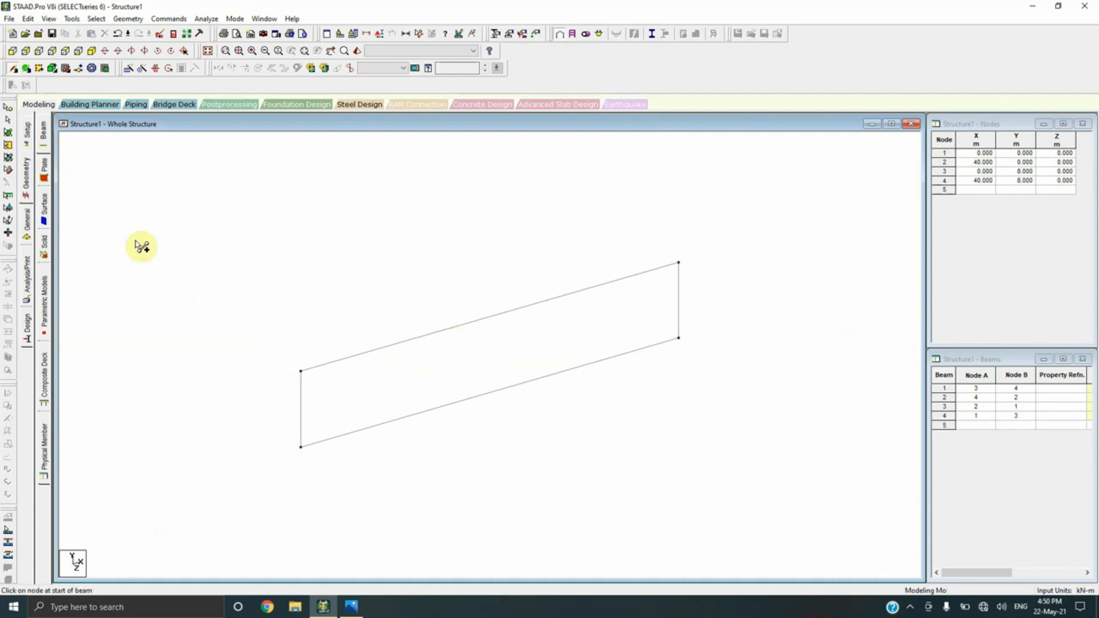
pyautogui.click(10, 108)
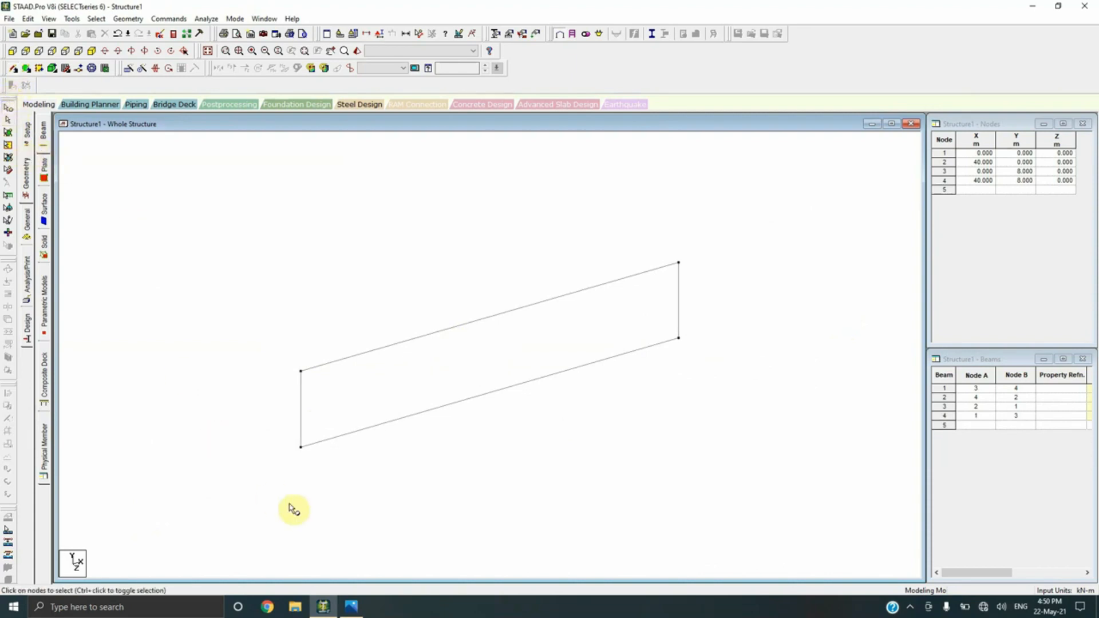
pyautogui.moveTo(291, 477); pyautogui.dragTo(343, 443)
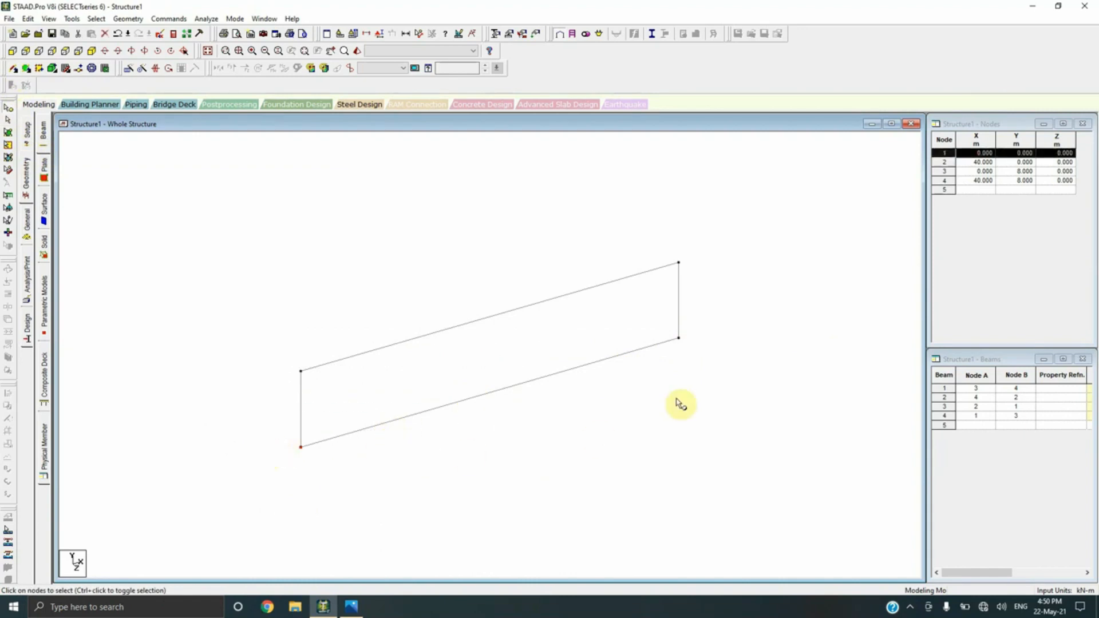
pyautogui.keyDown('ctrl'); pyautogui.moveTo(733, 321); pyautogui.dragTo(636, 376); pyautogui.keyUp('ctrl')
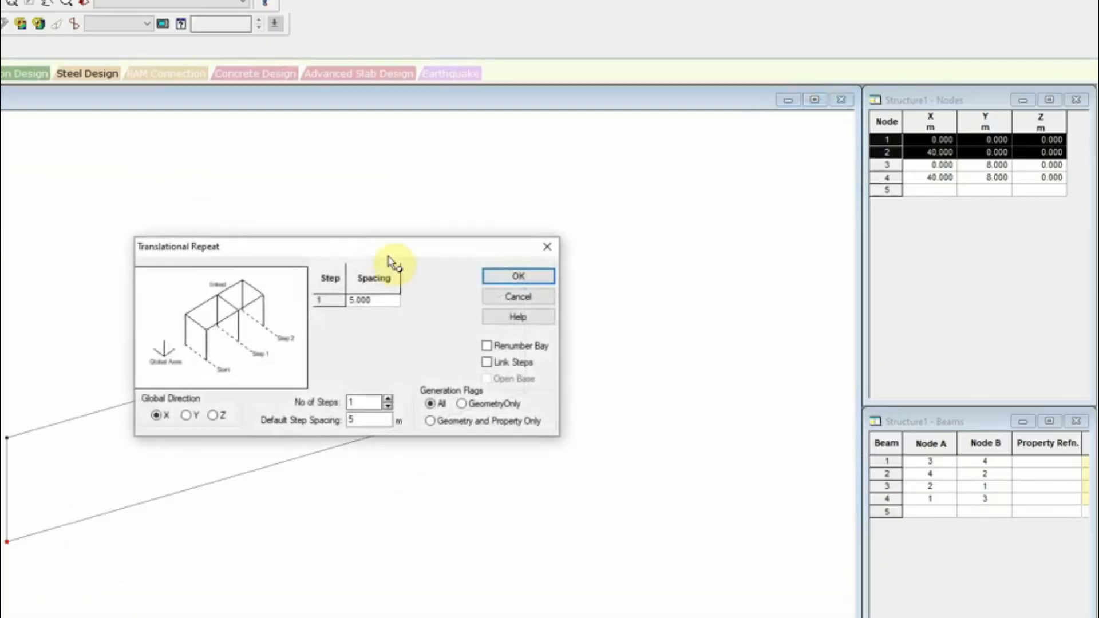
pyautogui.moveTo(391, 245); pyautogui.dragTo(617, 176)
pyautogui.doubleClick(592, 349)
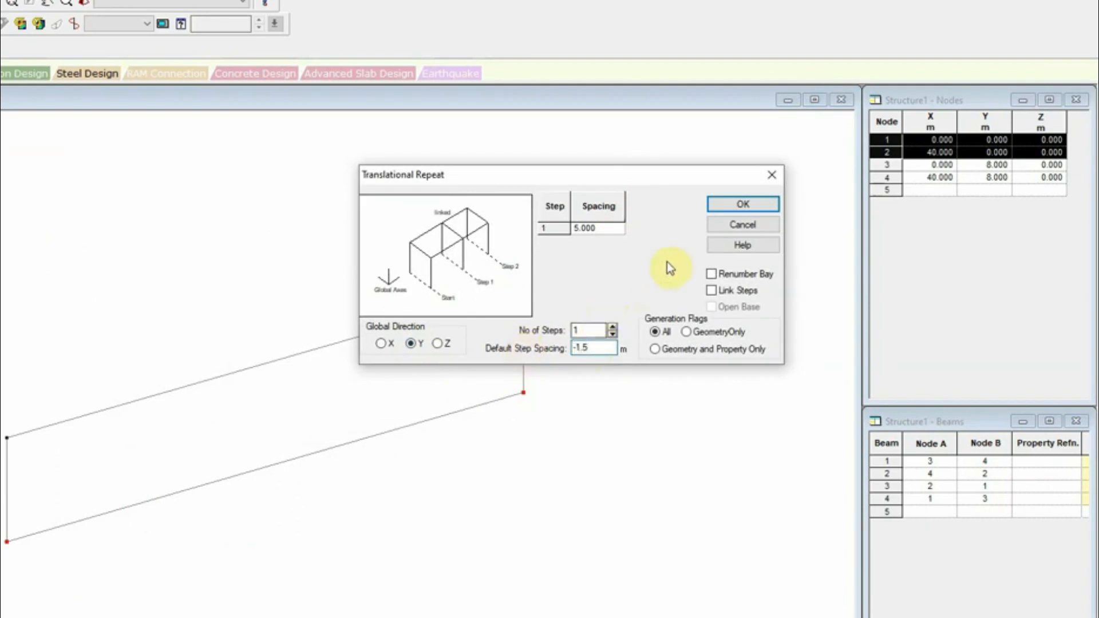
pyautogui.click(713, 292)
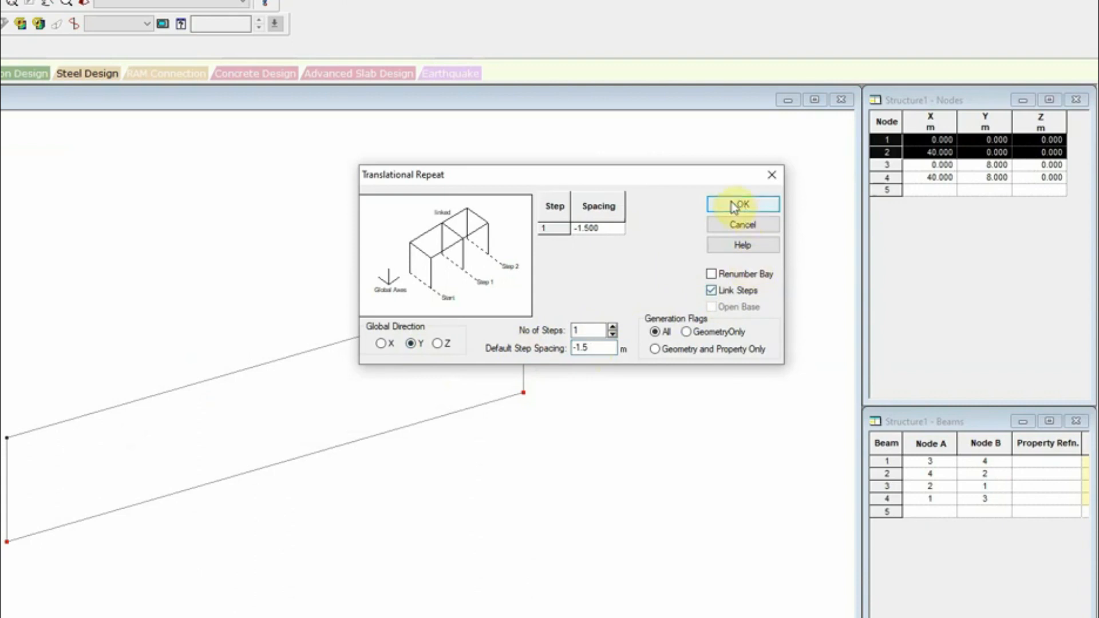
pyautogui.click(743, 205)
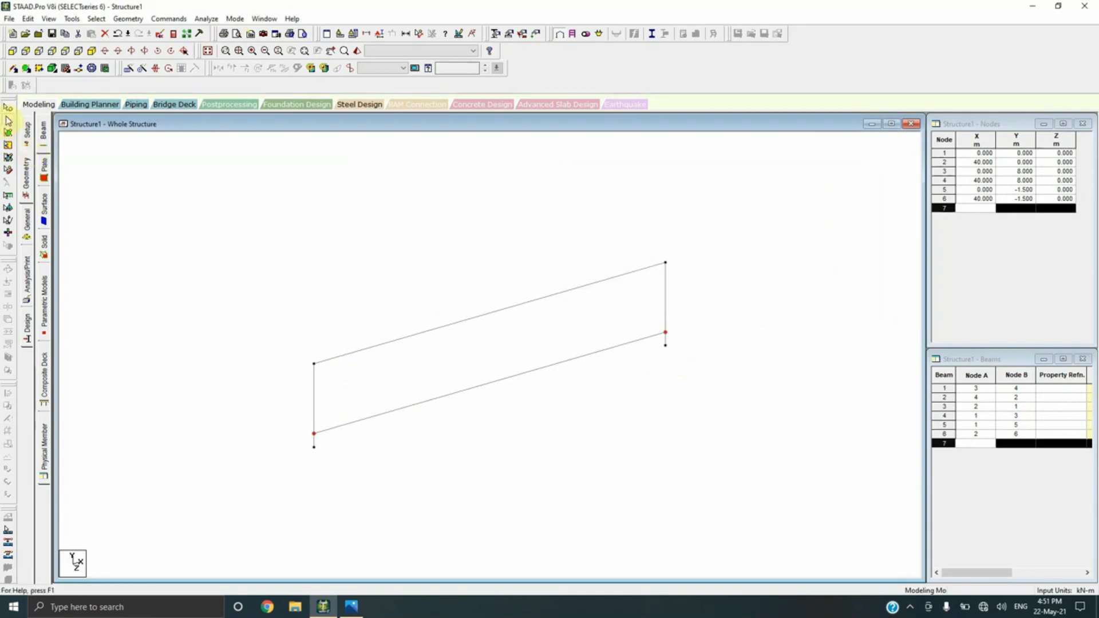
# Step: Insert a node at the midpoint of the top beam, declining the auto save
pyautogui.click(487, 320)
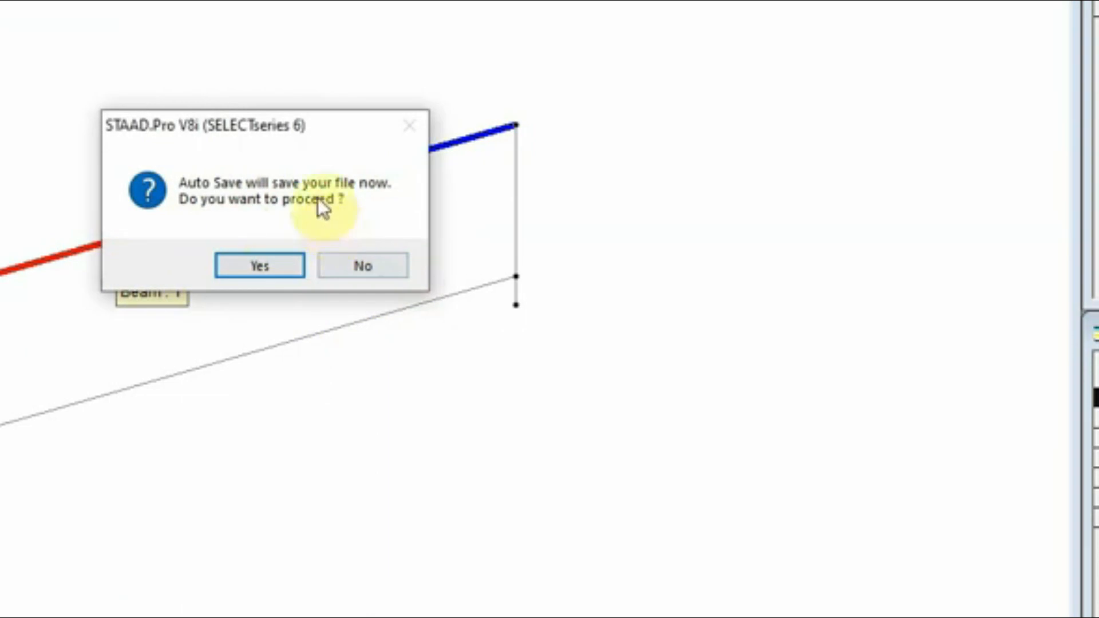
pyautogui.moveTo(216, 138); pyautogui.dragTo(585, 77)
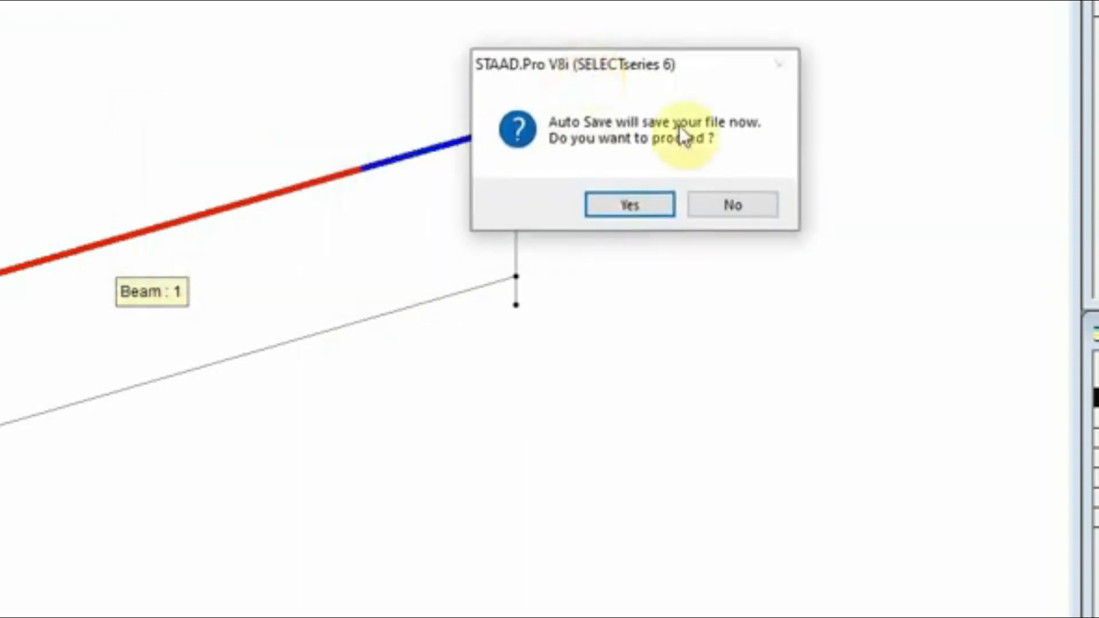
pyautogui.click(732, 215)
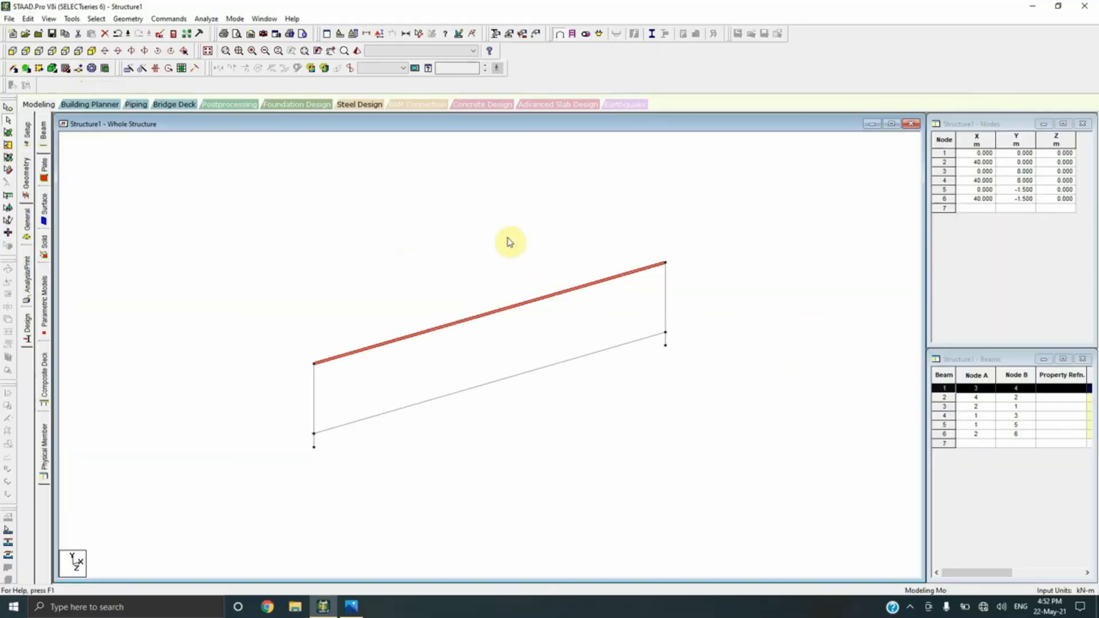
pyautogui.rightClick(509, 239)
pyautogui.click(548, 324)
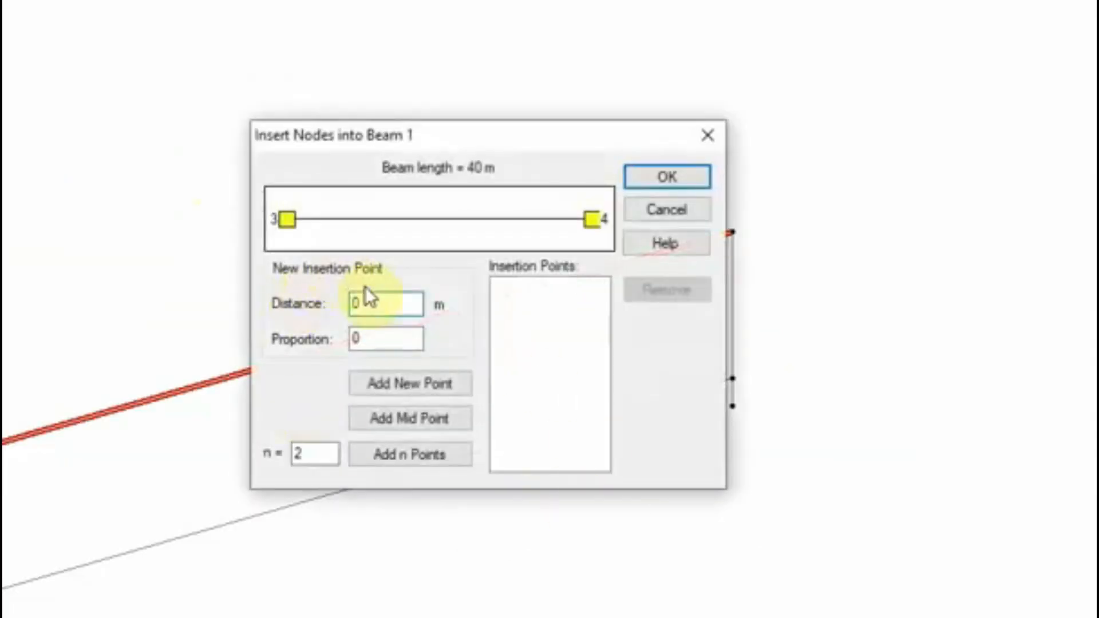
pyautogui.click(416, 419)
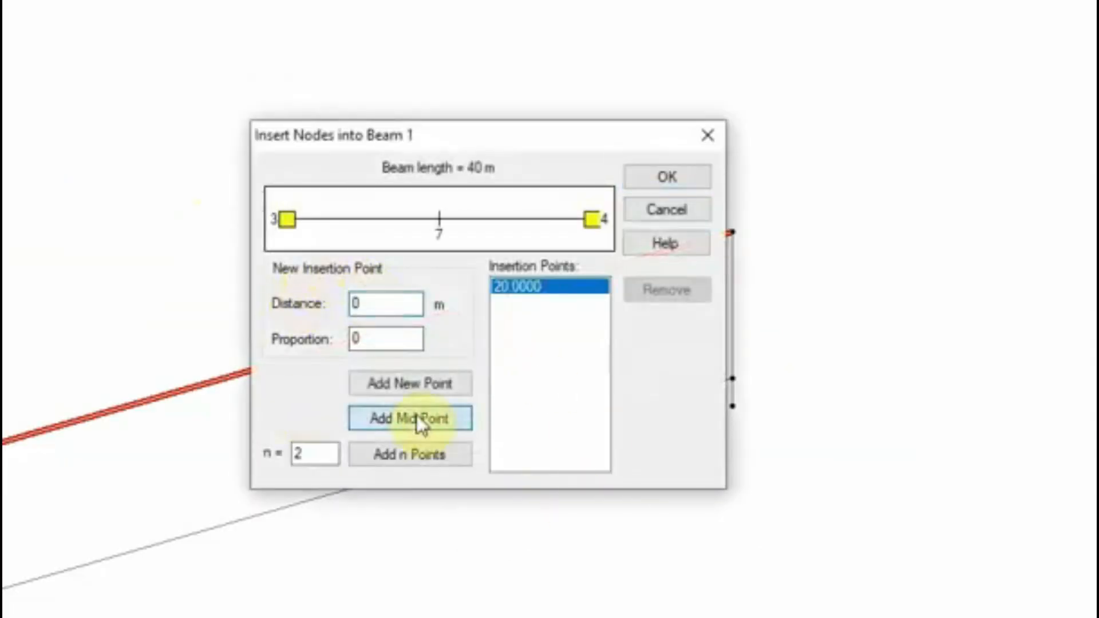
pyautogui.click(694, 182)
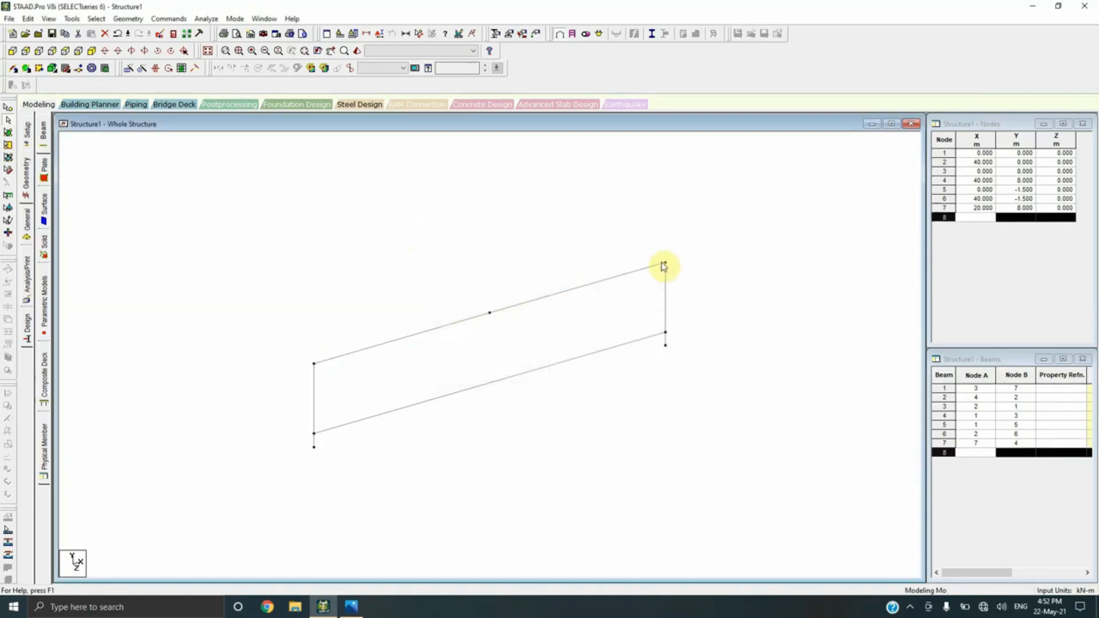
# Step: Delete both halves of the top beam while keeping the unattached midspan node
pyautogui.click(443, 330)
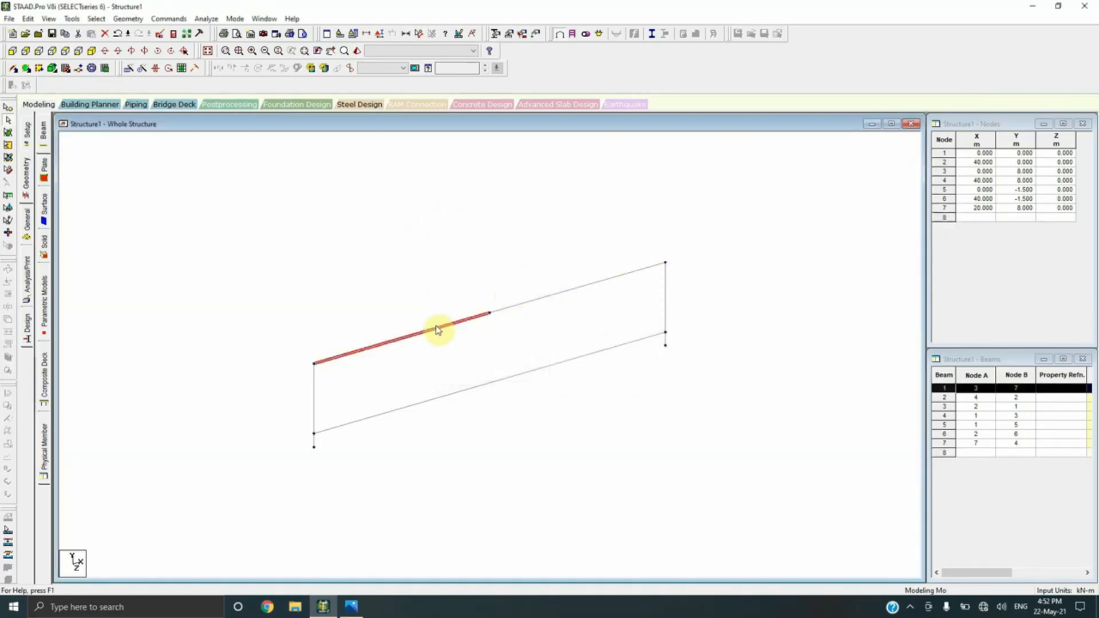
pyautogui.click(578, 290)
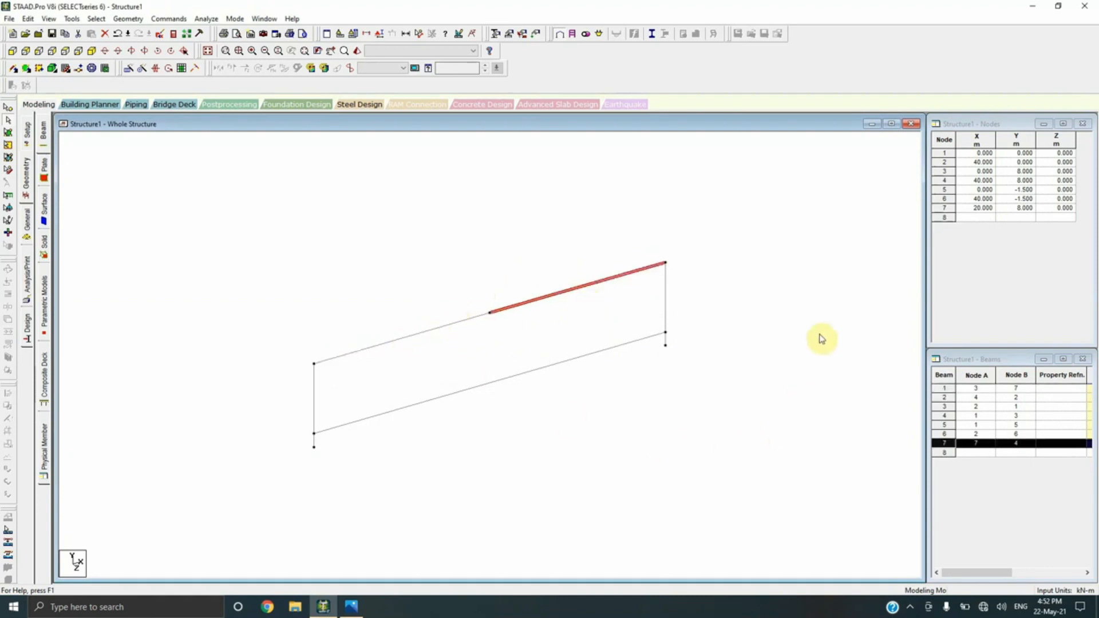
pyautogui.keyDown('ctrl'); pyautogui.click(402, 339); pyautogui.keyUp('ctrl')
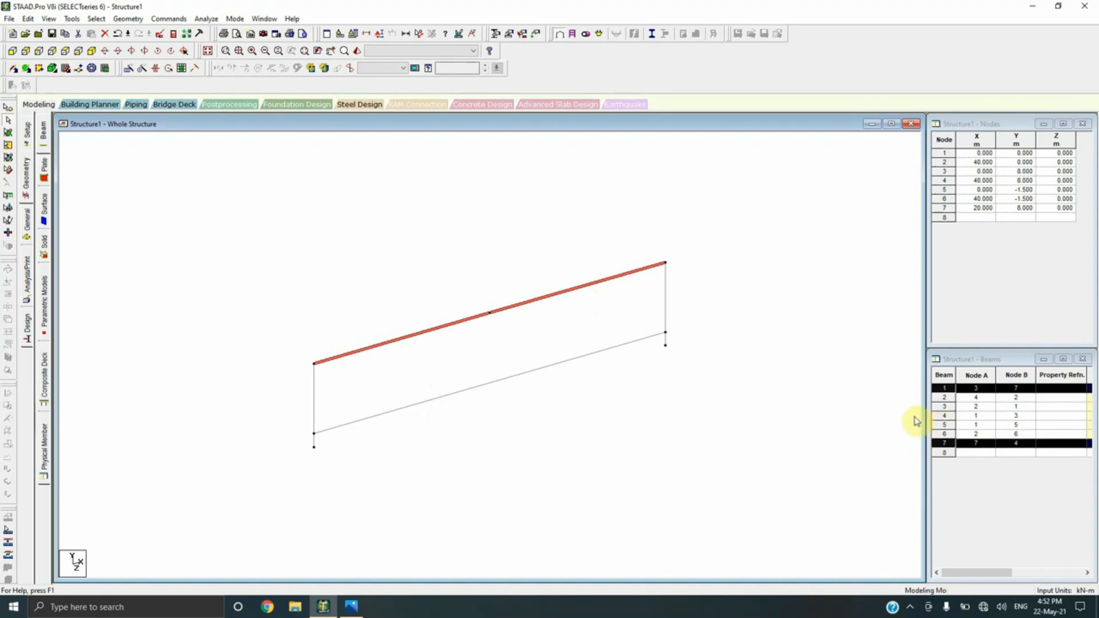
pyautogui.press('Delete')
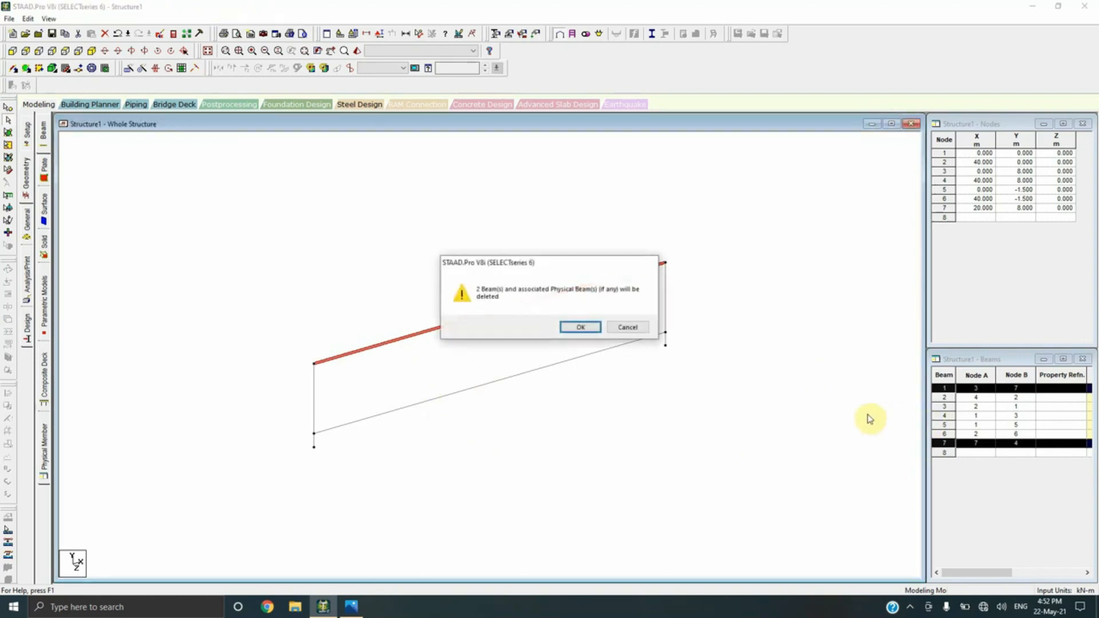
pyautogui.press('Return')
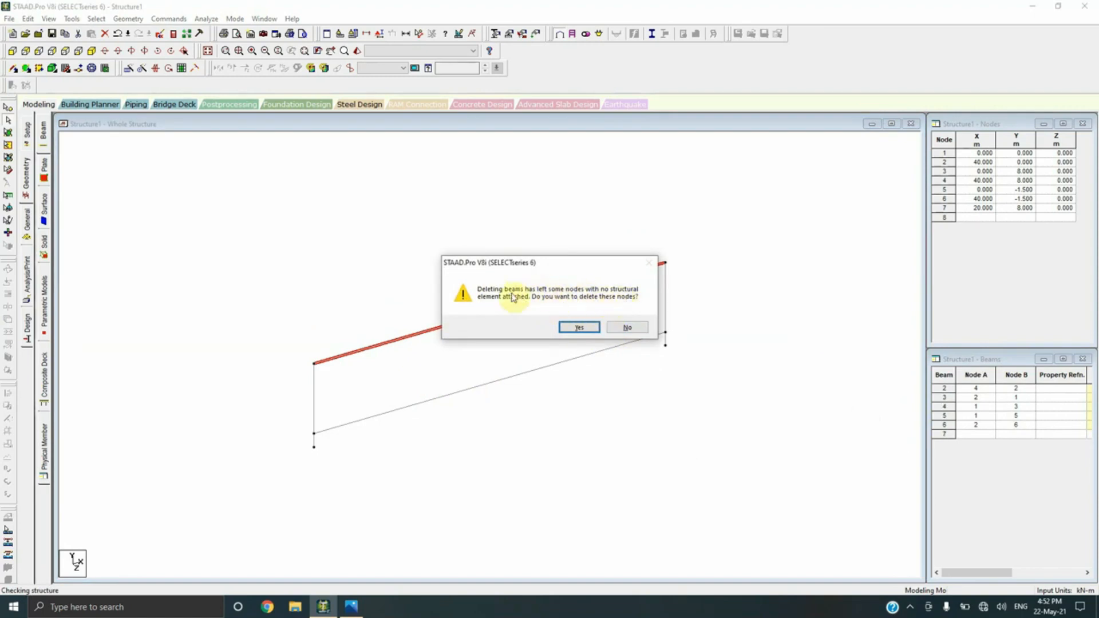
pyautogui.moveTo(486, 263); pyautogui.dragTo(657, 255)
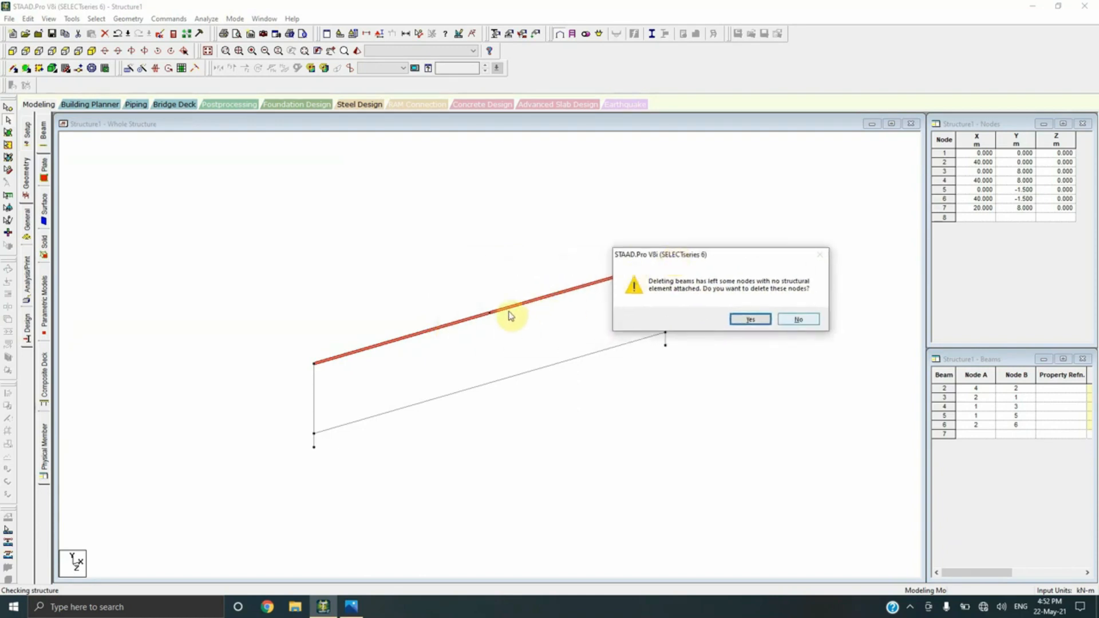
pyautogui.click(799, 319)
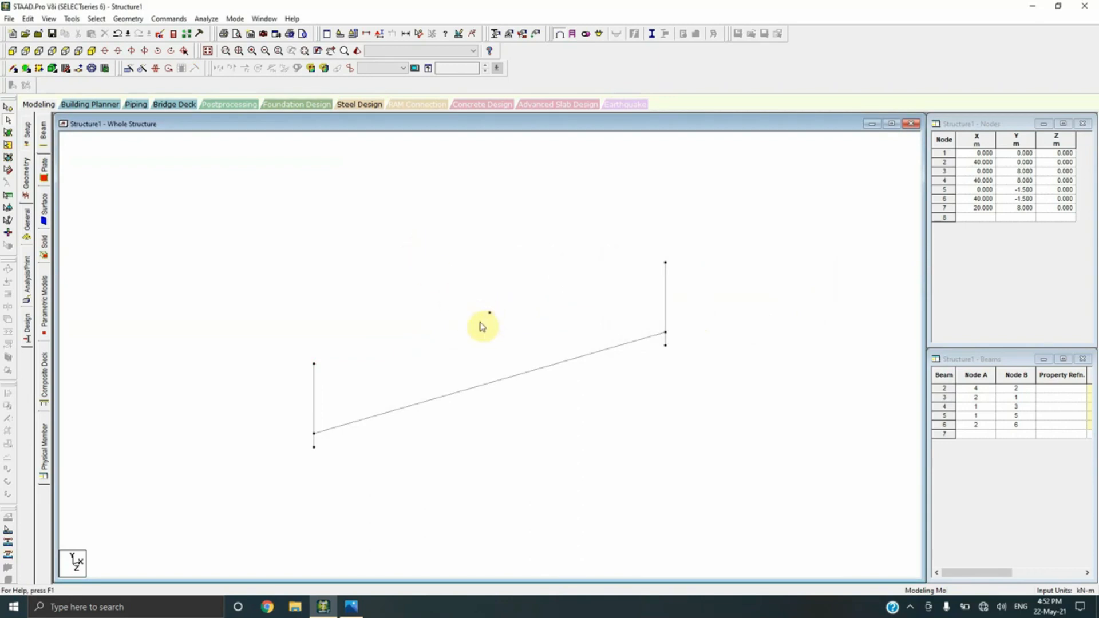
# Step: Copy the midspan node upward with a Translational Repeat in Y, one step of 2 m, without linking
pyautogui.click(8, 107)
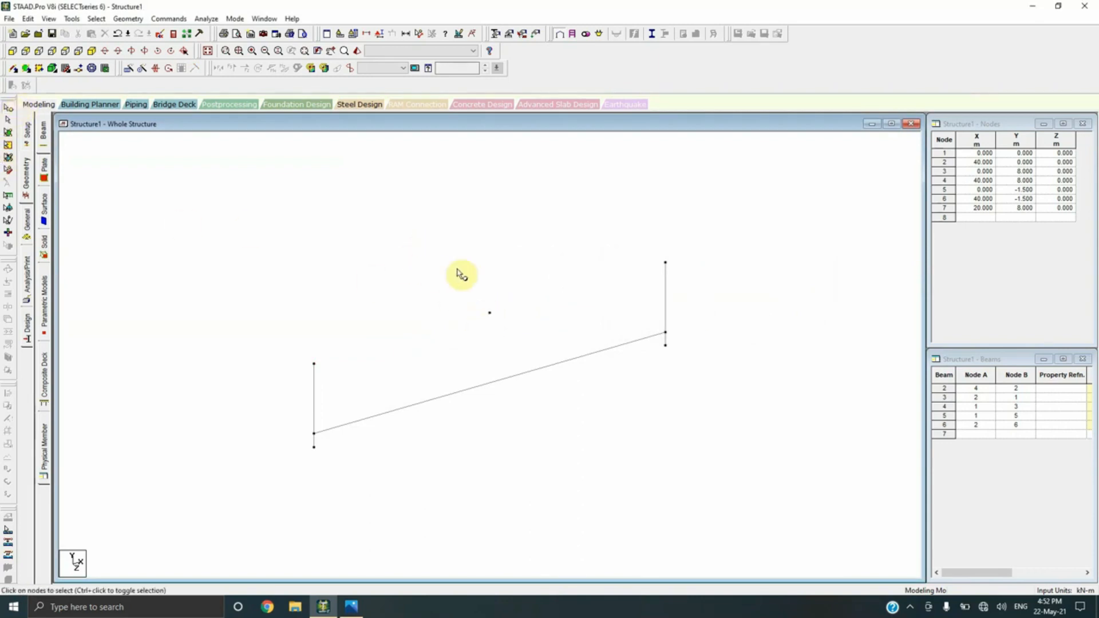
pyautogui.click(490, 312)
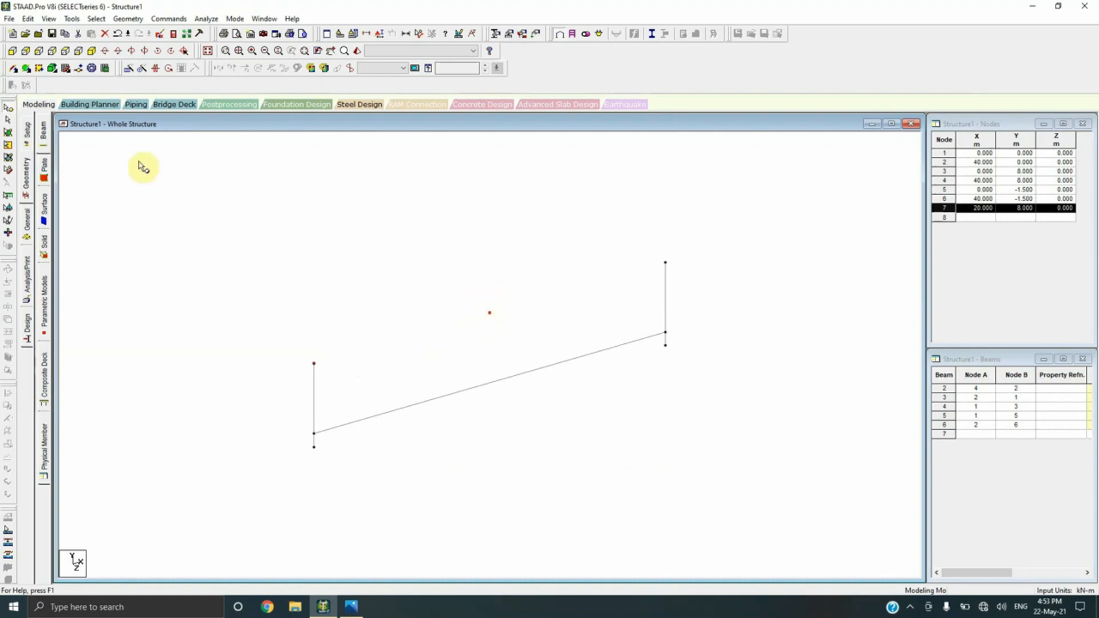
pyautogui.click(127, 70)
pyautogui.click(432, 355)
pyautogui.moveTo(573, 361); pyautogui.dragTo(511, 368)
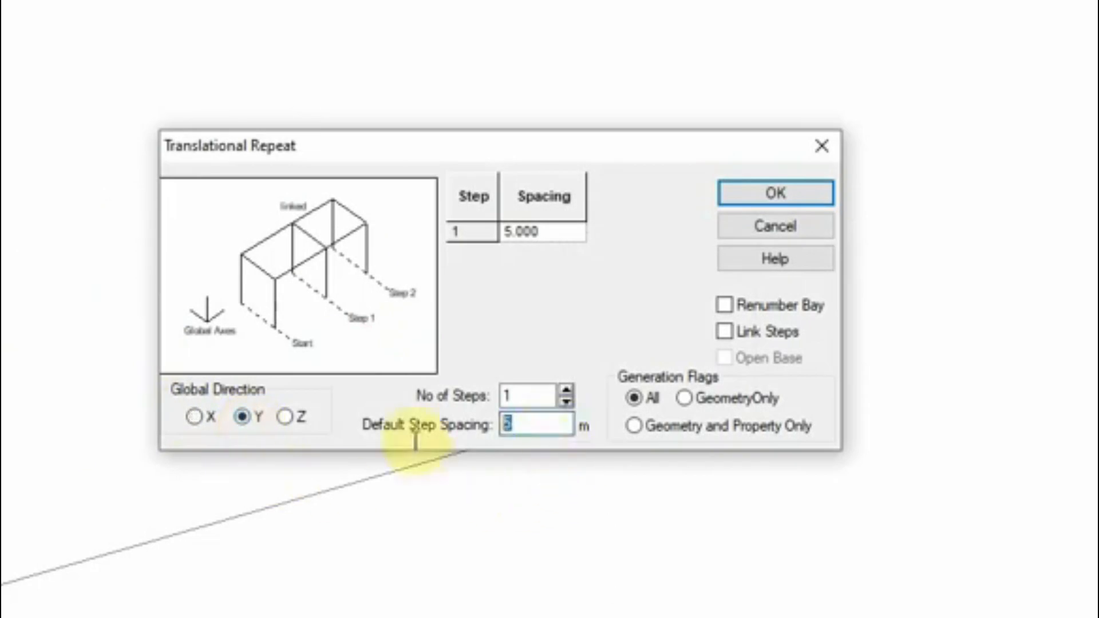
pyautogui.write('2')
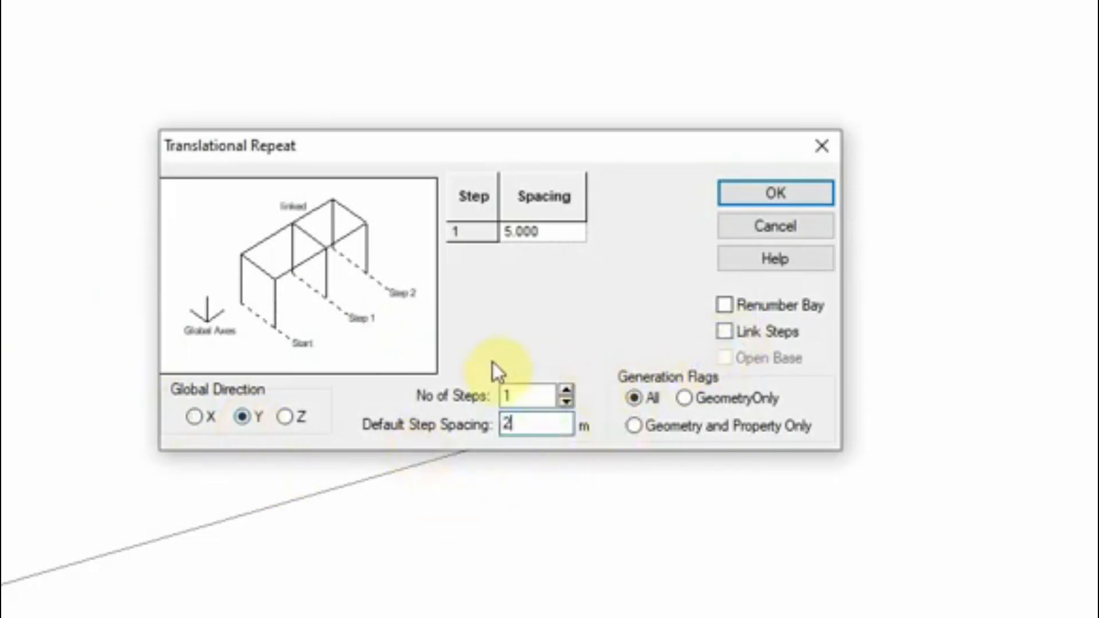
pyautogui.click(768, 194)
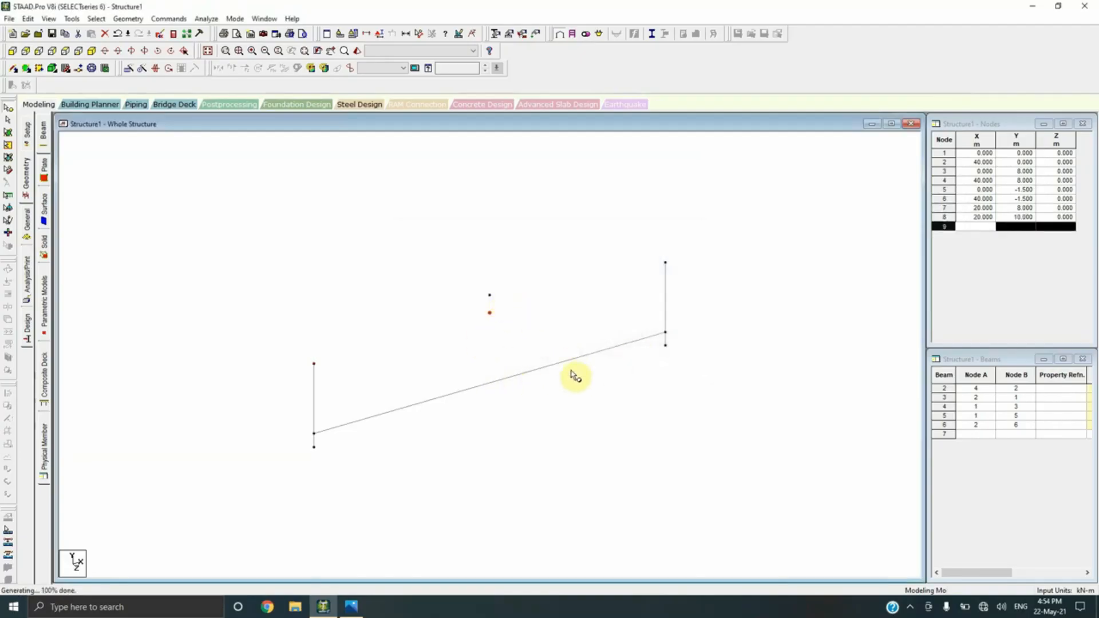
# Step: Delete the original midspan node and draw two rafter beams joining the column tops to the raised ridge node
pyautogui.press('Delete')
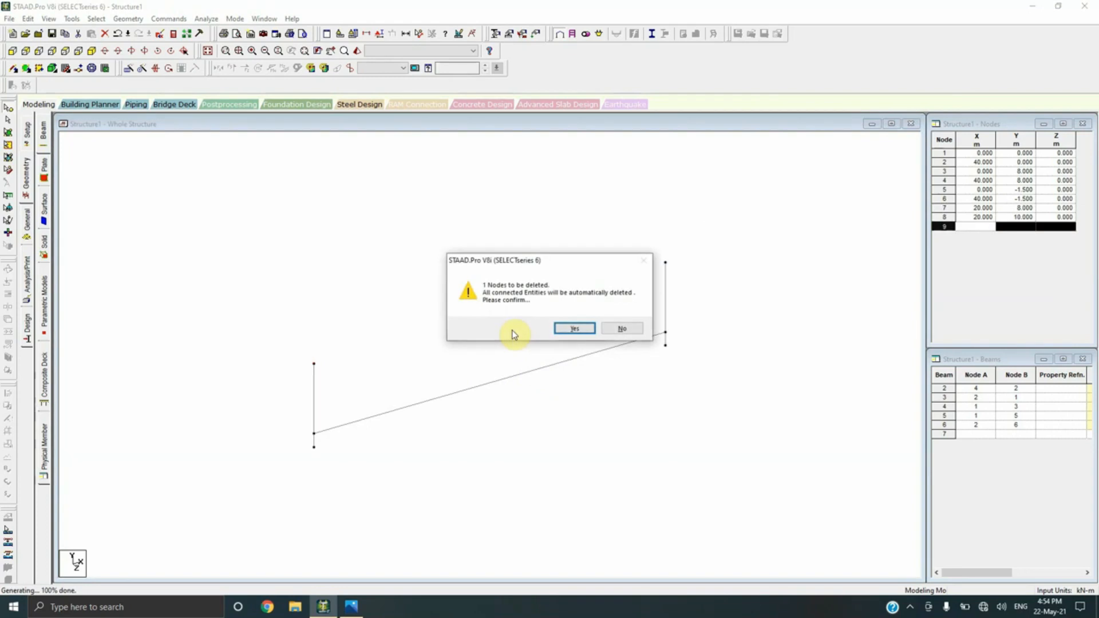
pyautogui.press('Return')
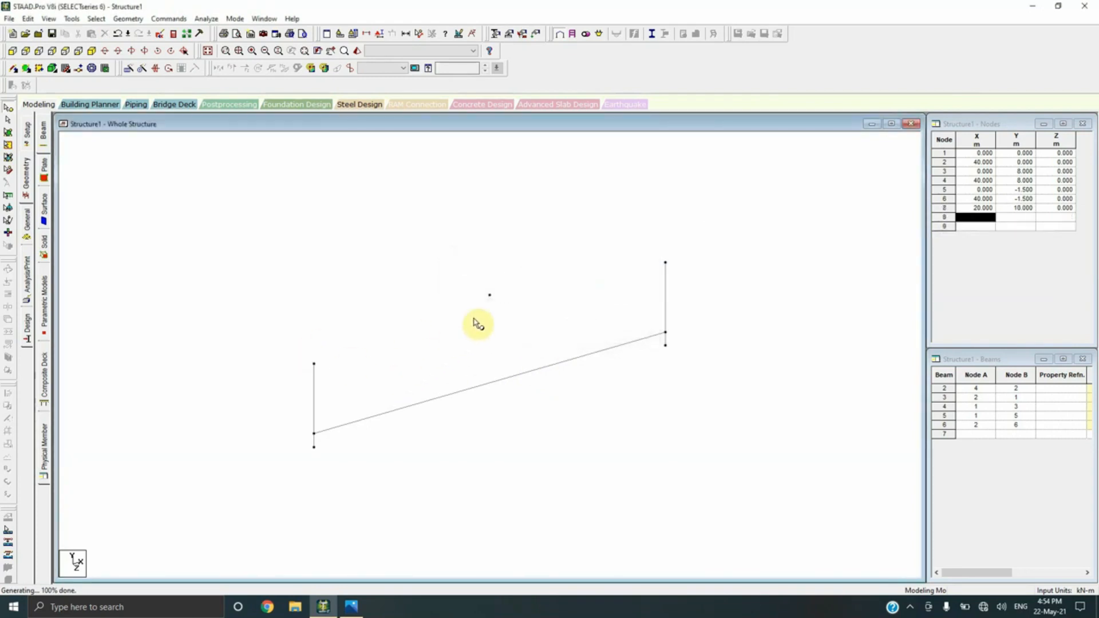
pyautogui.click(26, 85)
pyautogui.moveTo(314, 363)
pyautogui.mouseDown()
pyautogui.moveTo(489, 295)
pyautogui.moveTo(665, 263)
pyautogui.mouseUp()
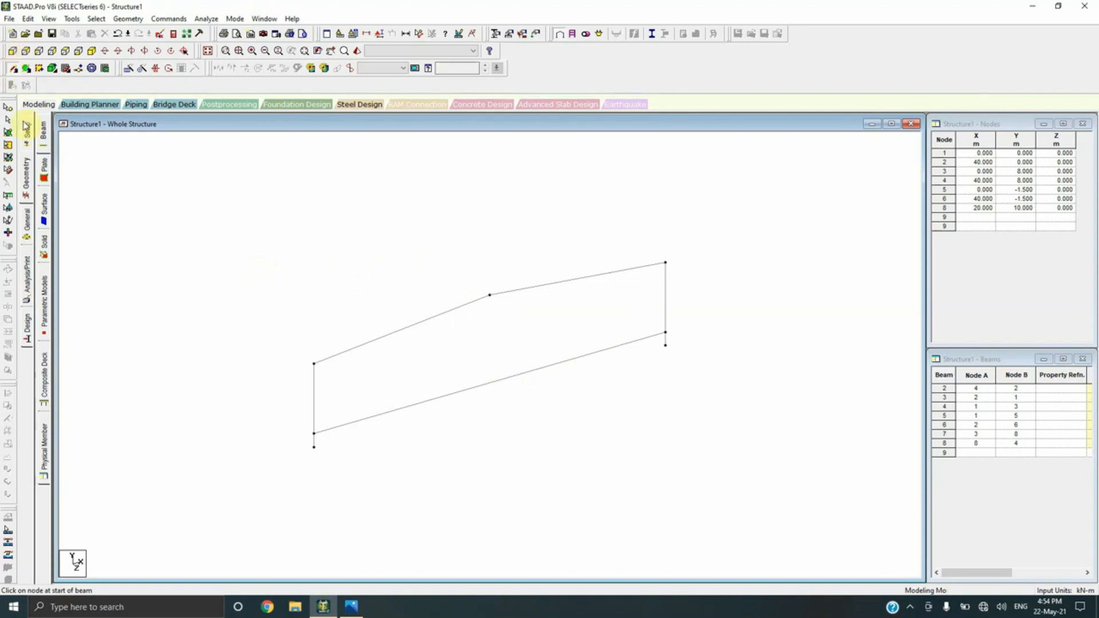
# Step: Repeat the frame's columns, base extensions and rafters, excluding the base beam, with Translational Repeat in Z, 15 steps at 6 m without linking
pyautogui.click(383, 338)
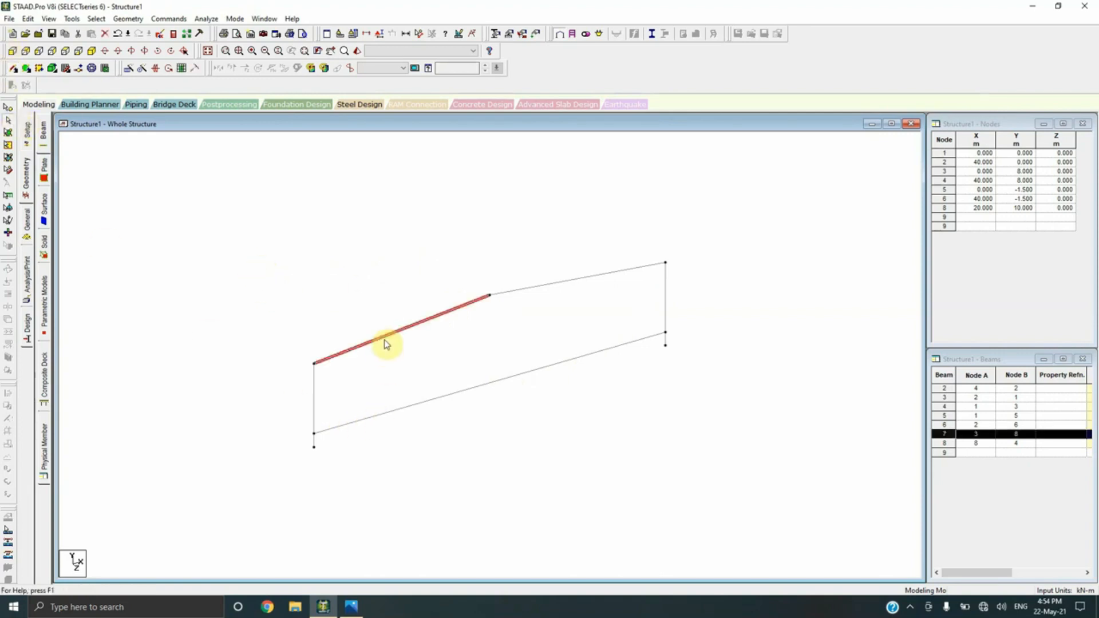
pyautogui.keyDown('ctrl'); pyautogui.click(315, 405); pyautogui.keyUp('ctrl')
pyautogui.keyDown('ctrl'); pyautogui.click(524, 289); pyautogui.keyUp('ctrl')
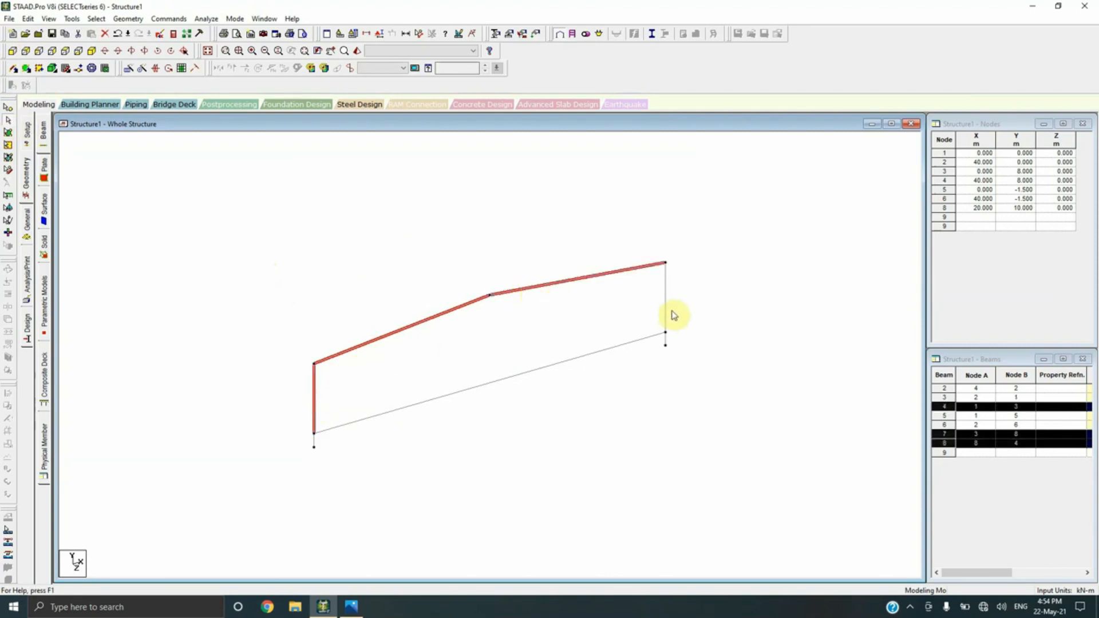
pyautogui.keyDown('ctrl'); pyautogui.click(666, 305); pyautogui.keyUp('ctrl')
pyautogui.keyDown('ctrl'); pyautogui.click(315, 441); pyautogui.keyUp('ctrl')
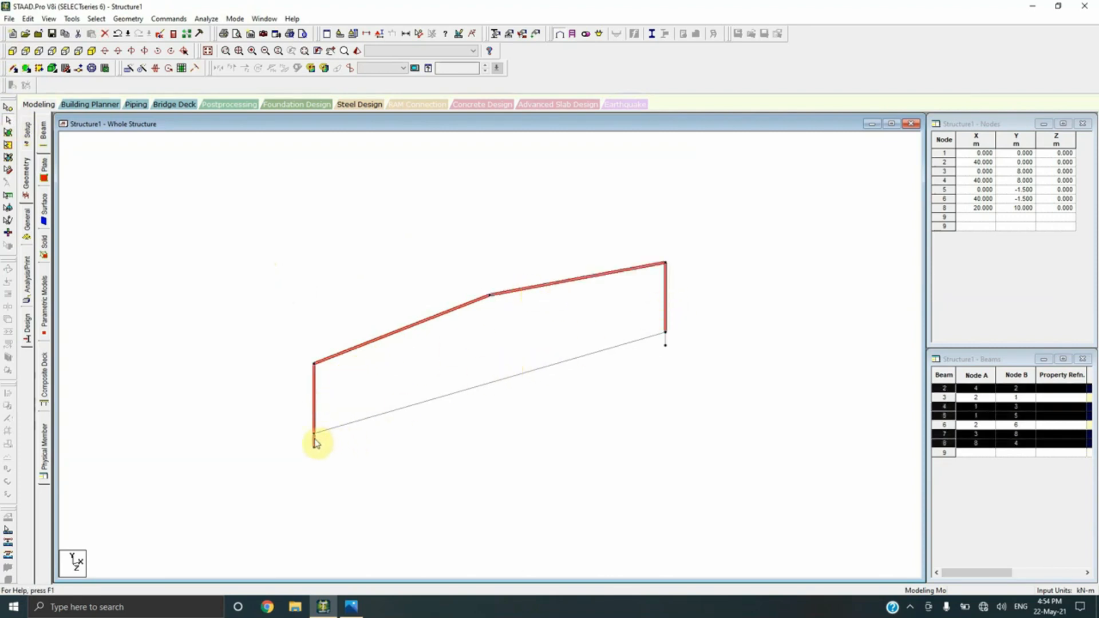
pyautogui.keyDown('ctrl'); pyautogui.click(666, 341); pyautogui.keyUp('ctrl')
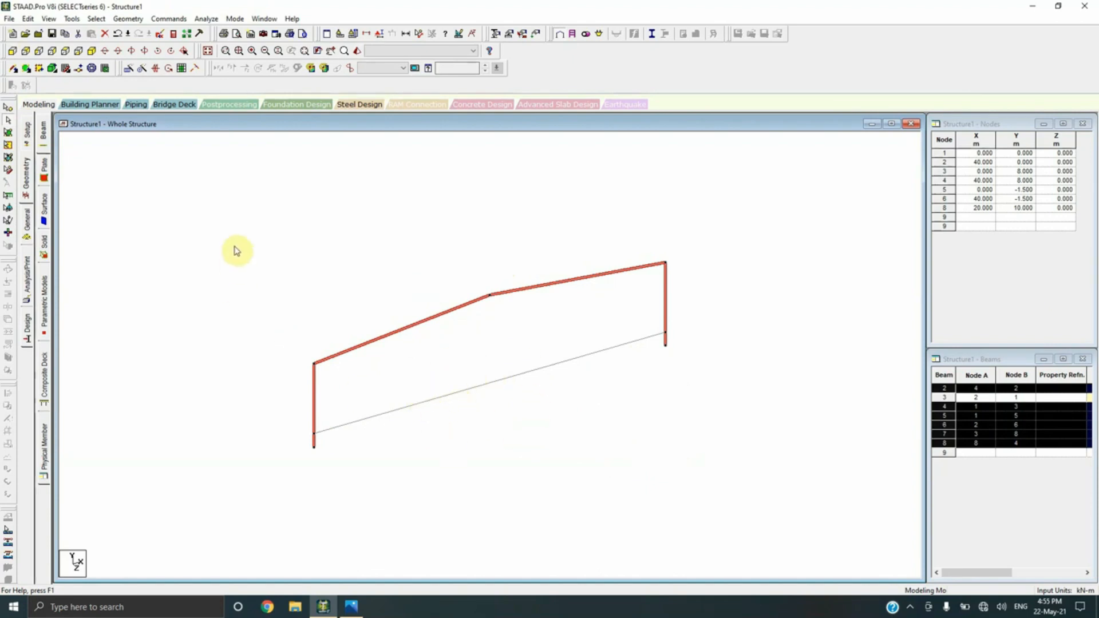
pyautogui.click(128, 69)
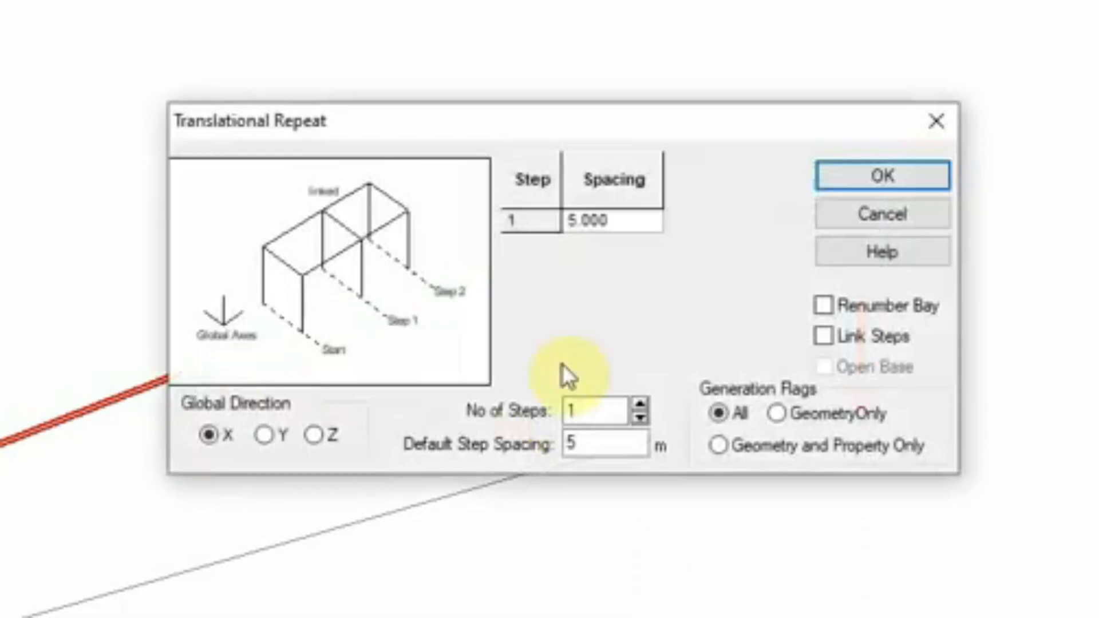
pyautogui.click(330, 434)
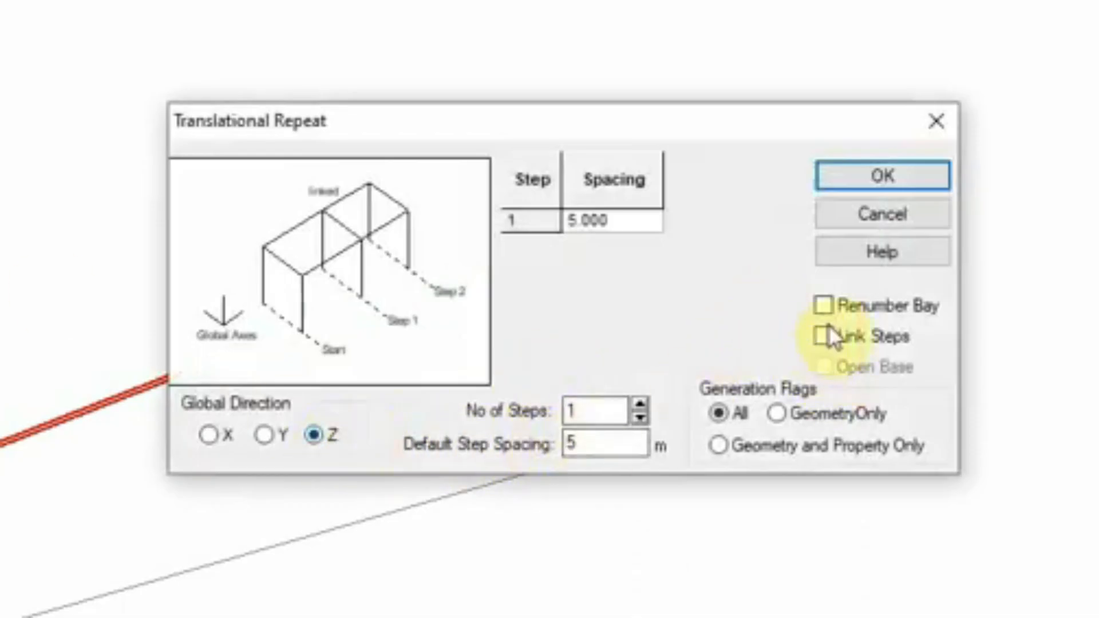
pyautogui.doubleClick(587, 443)
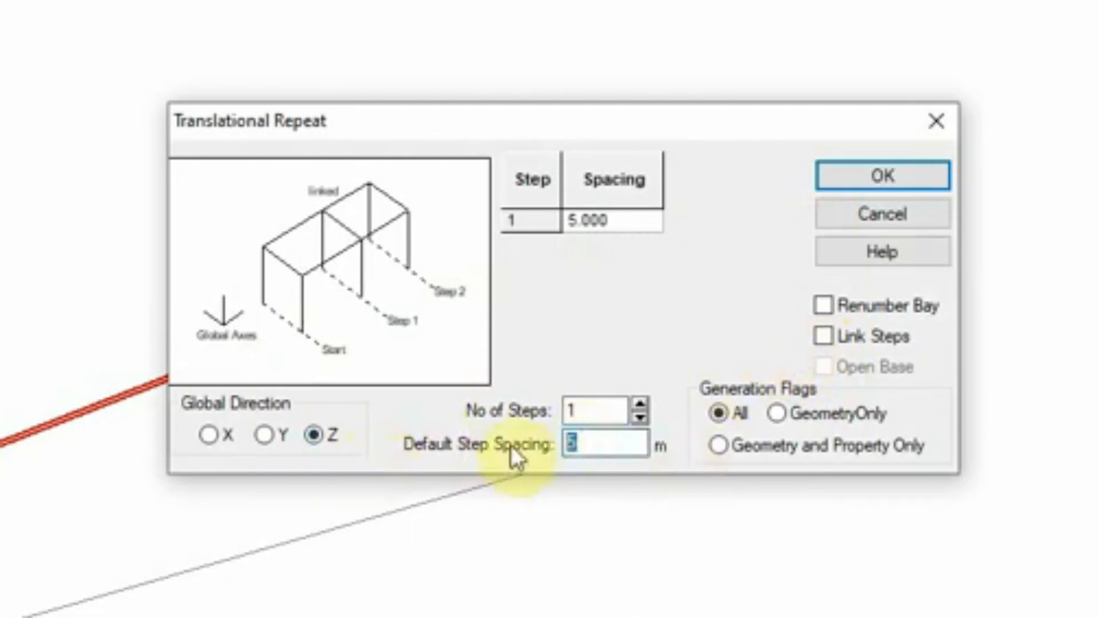
pyautogui.write('6')
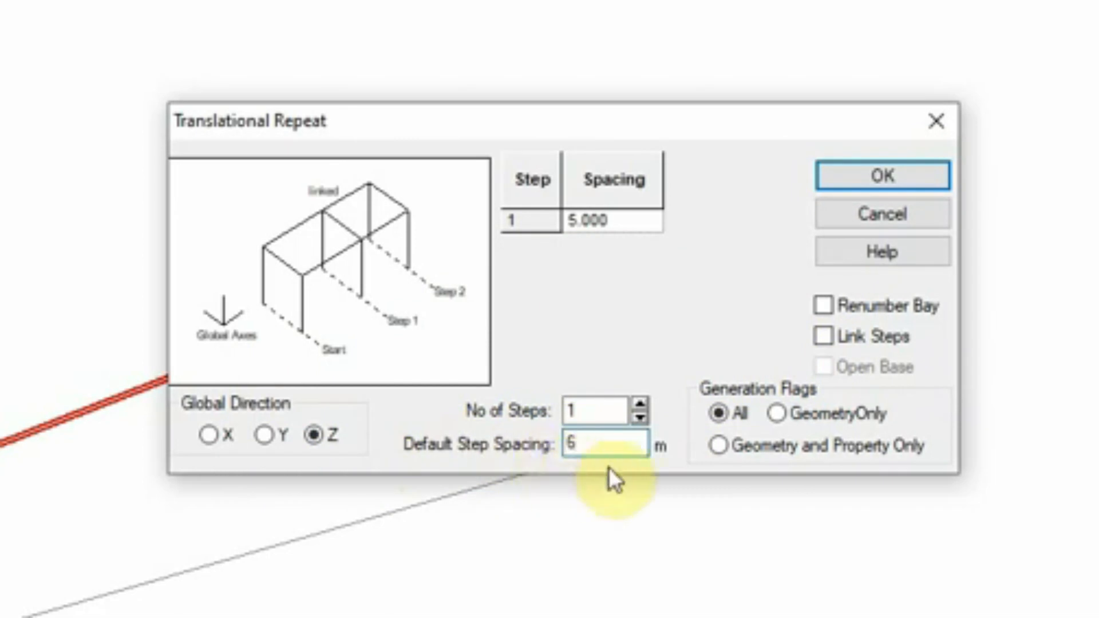
pyautogui.doubleClick(615, 411)
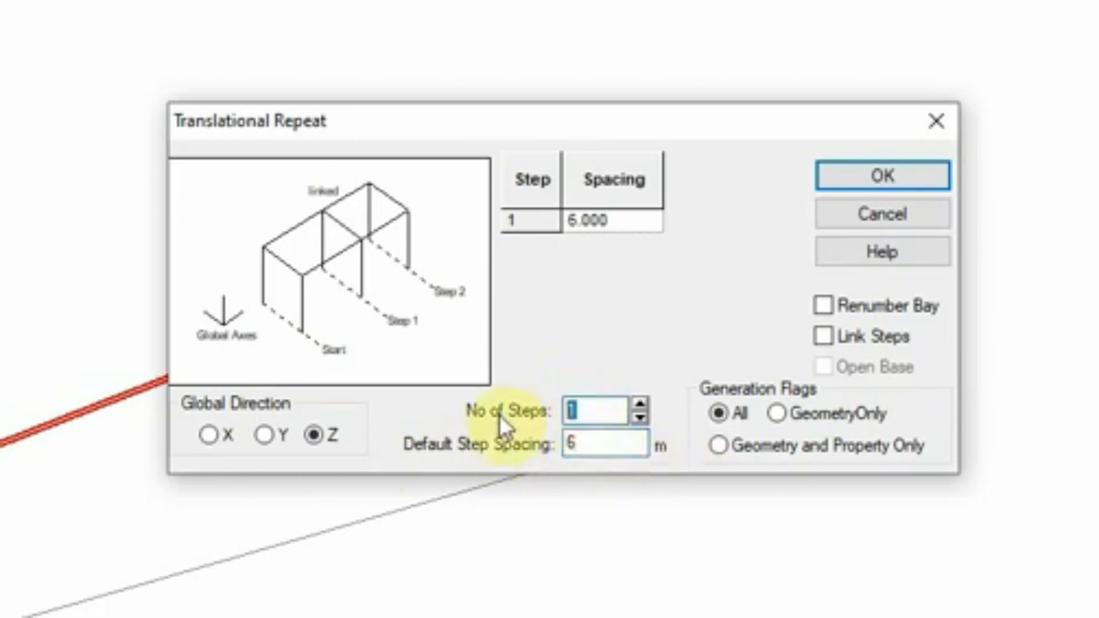
pyautogui.write('15')
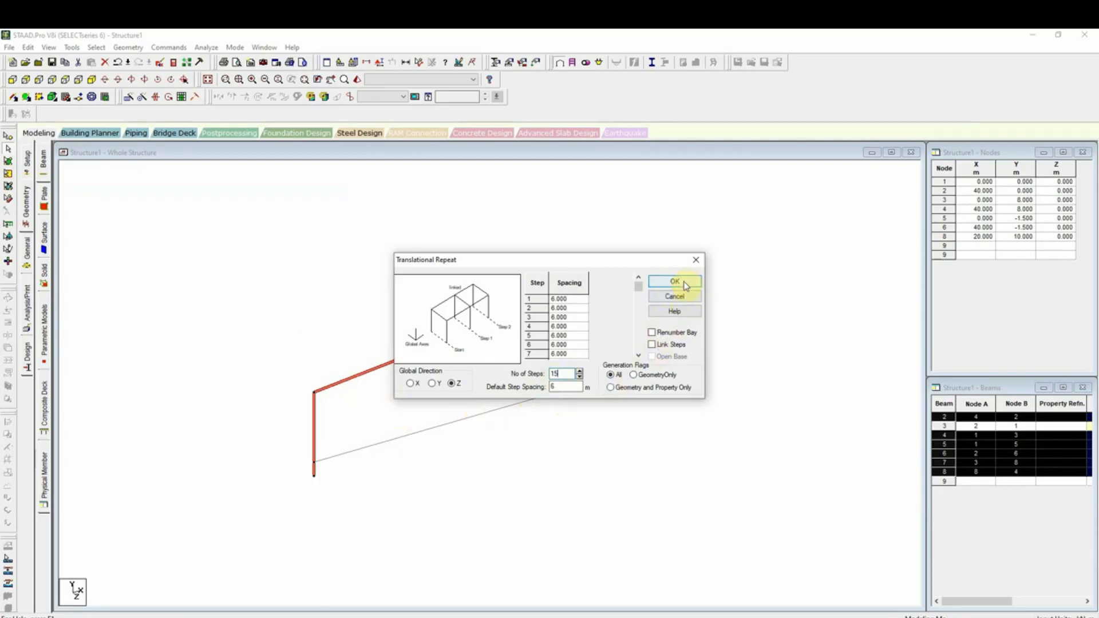
pyautogui.click(905, 175)
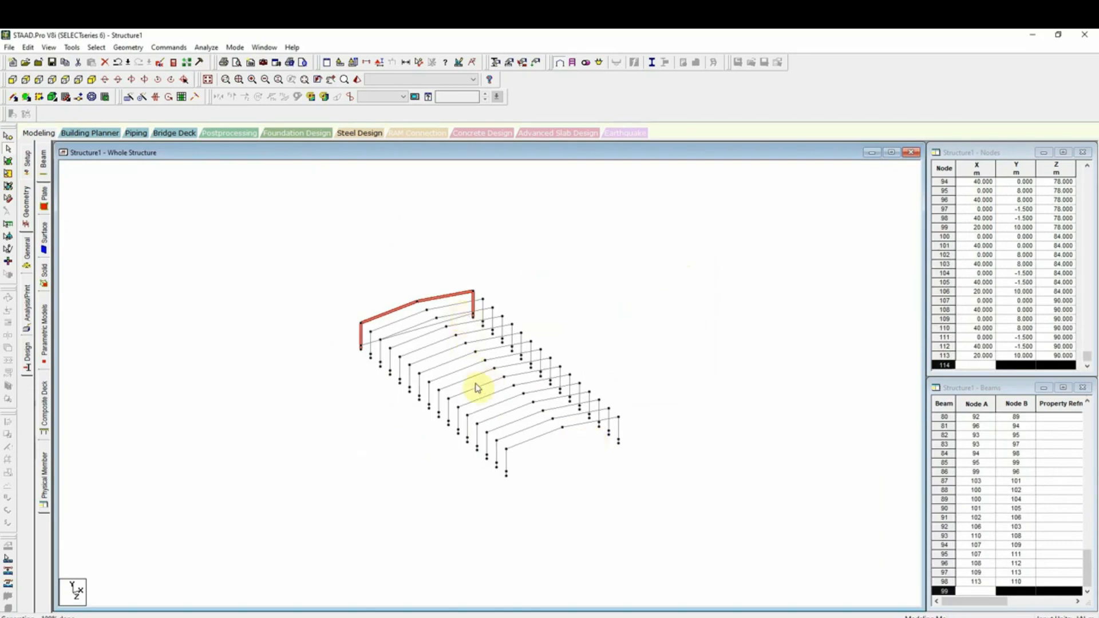
# Step: Draw a base beam across the Z = 90 m end frame and longitudinal beams linking all X = 0 column bases at Y = 0
pyautogui.scroll(5, 441, 401)
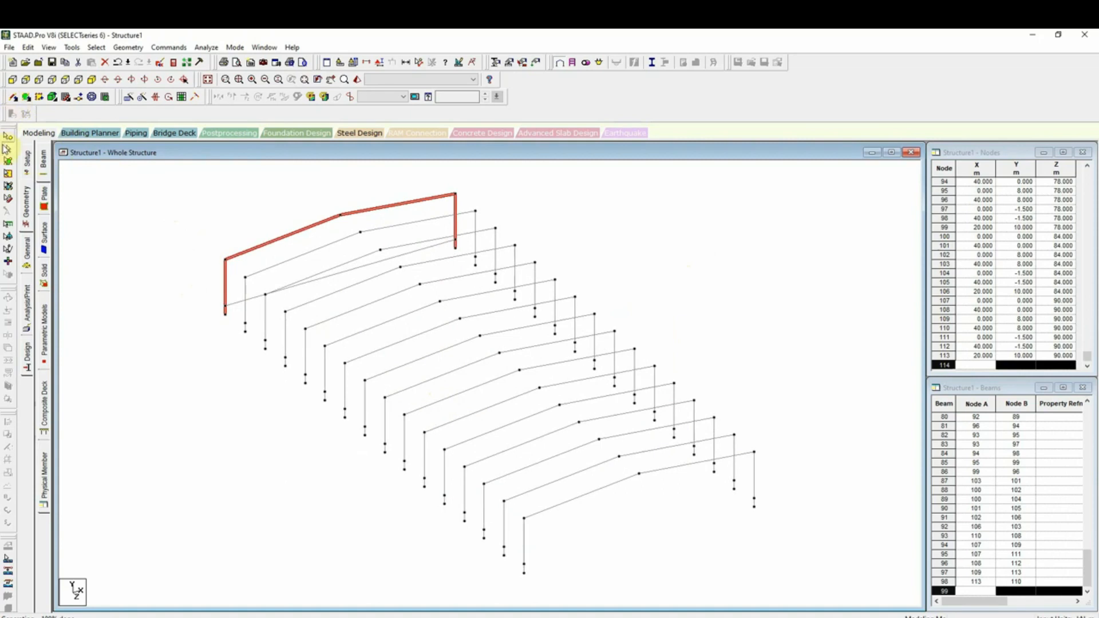
pyautogui.click(14, 99)
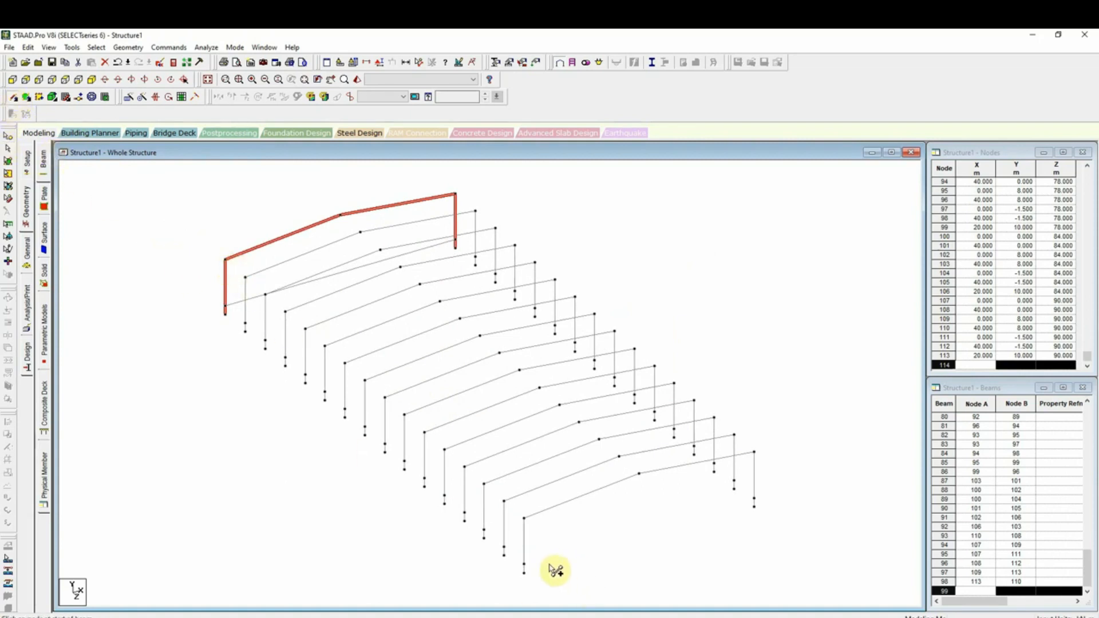
pyautogui.moveTo(524, 564); pyautogui.dragTo(755, 499)
pyautogui.moveTo(520, 560); pyautogui.dragTo(243, 323)
pyautogui.click(246, 324)
pyautogui.click(225, 314)
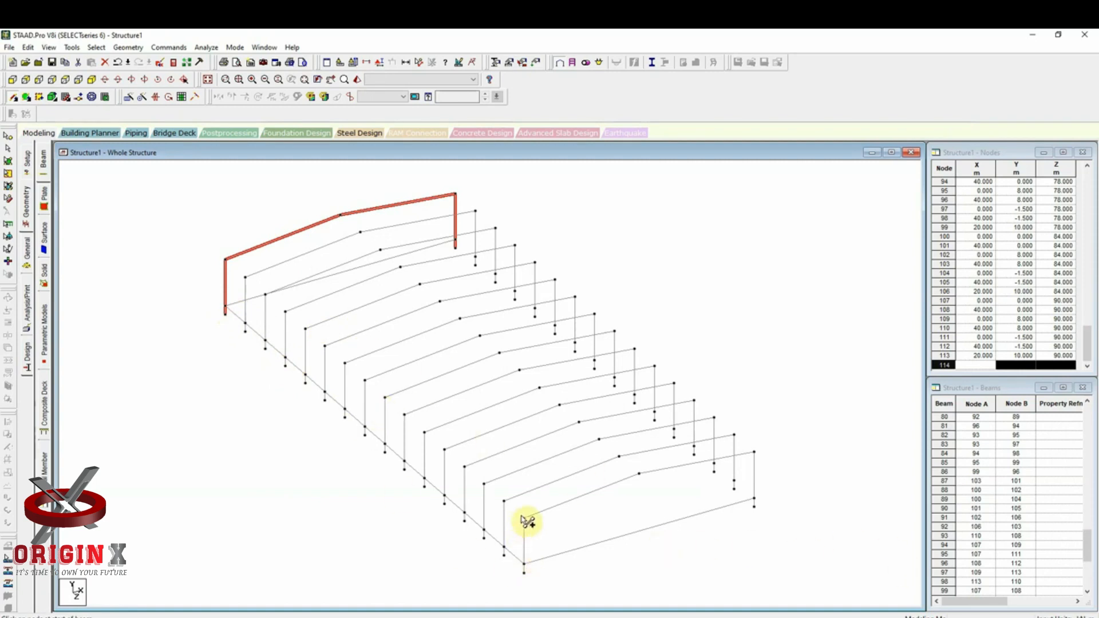
# Step: Draw longitudinal beams linking all frames along the X = 0 eave and the ridge, declining the auto save
pyautogui.moveTo(524, 519); pyautogui.dragTo(314, 336)
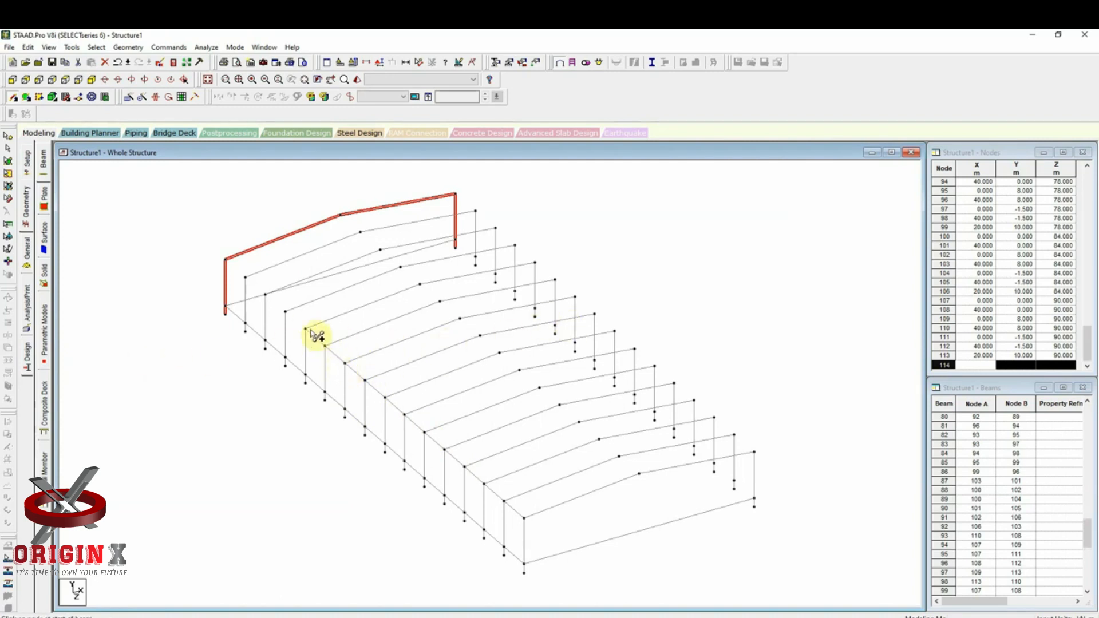
pyautogui.moveTo(306, 329); pyautogui.dragTo(228, 265)
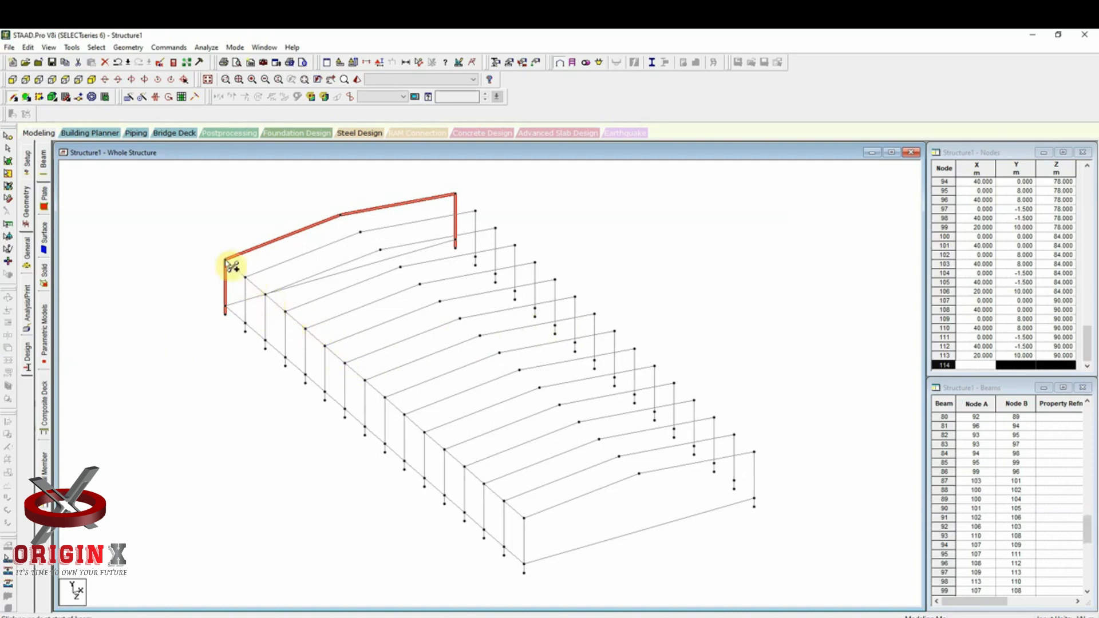
pyautogui.moveTo(342, 219); pyautogui.dragTo(361, 233)
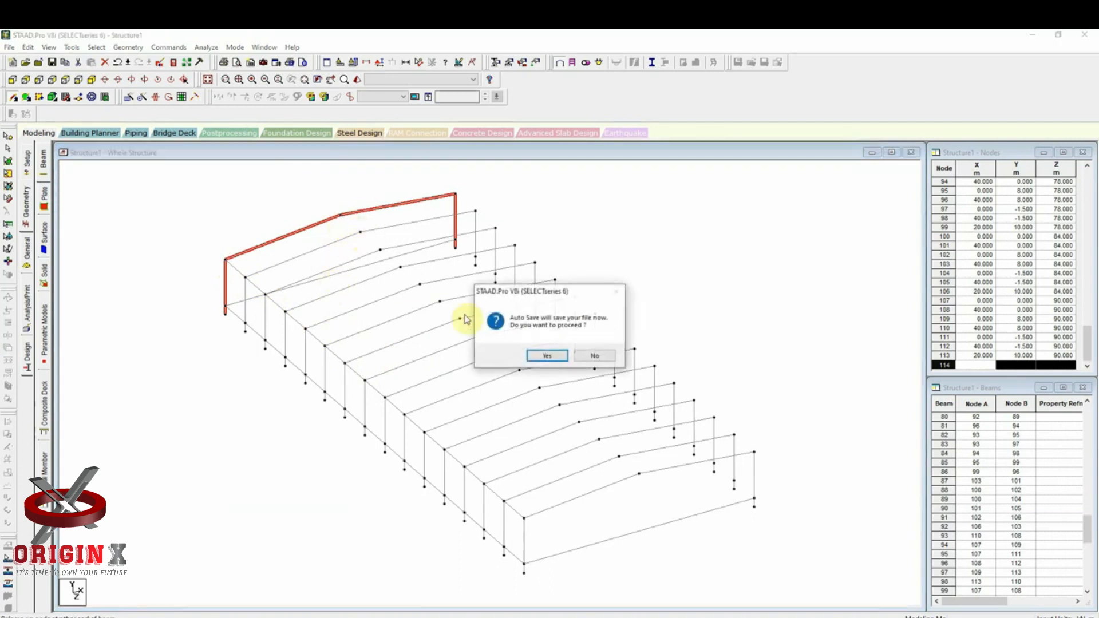
pyautogui.click(595, 355)
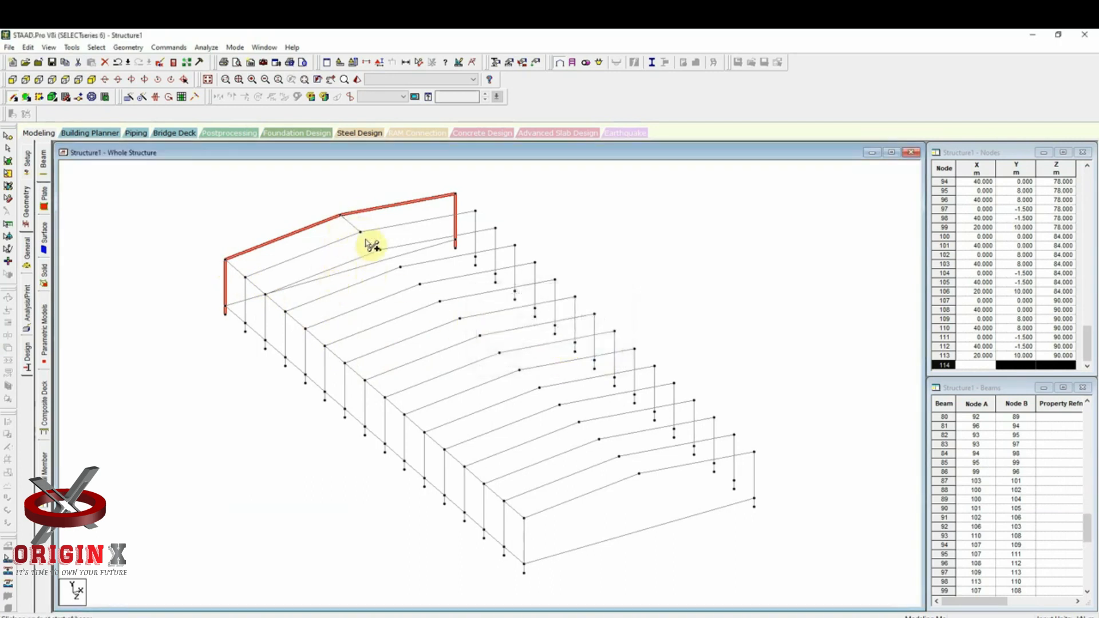
pyautogui.moveTo(385, 251); pyautogui.dragTo(639, 445)
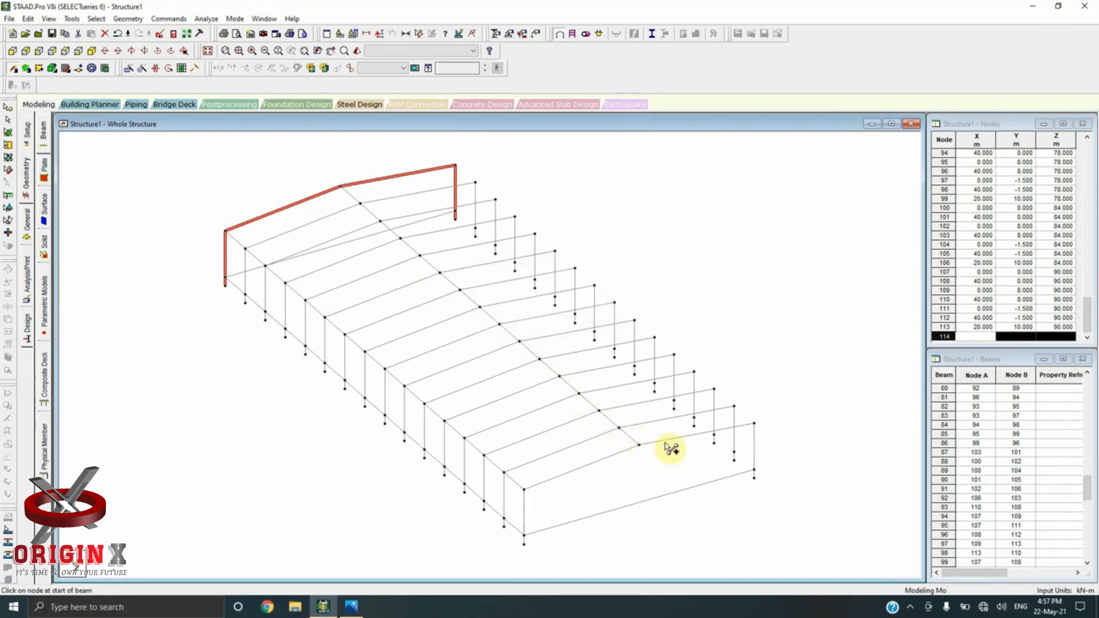
# Step: Draw longitudinal beams linking all column tops along the X = 40 m eave, declining to add an extra node
pyautogui.moveTo(456, 166); pyautogui.dragTo(493, 201)
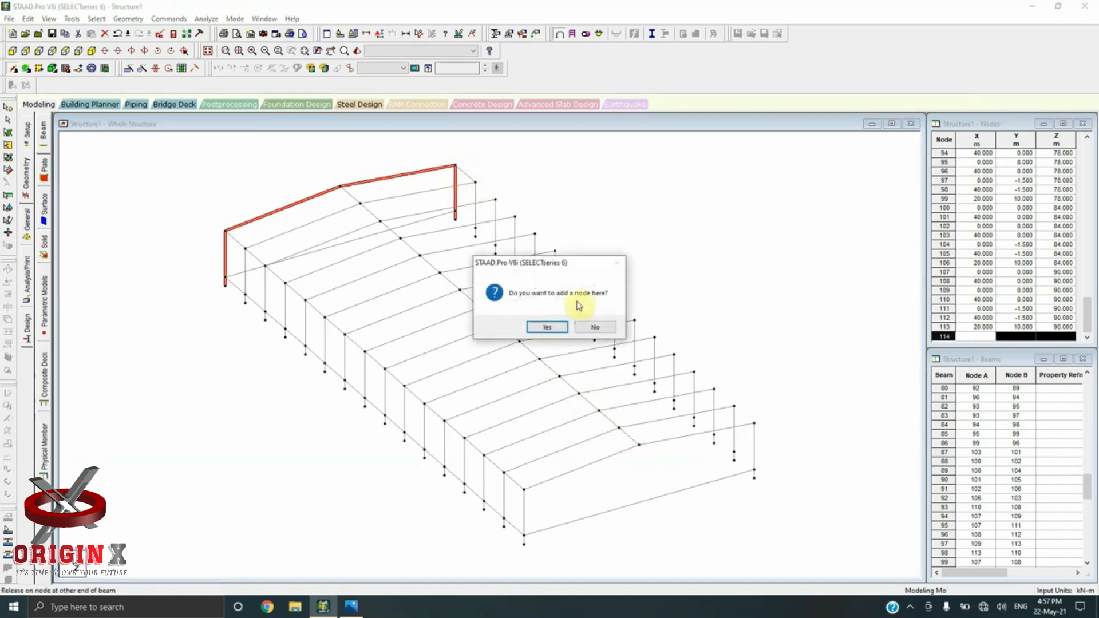
pyautogui.click(598, 327)
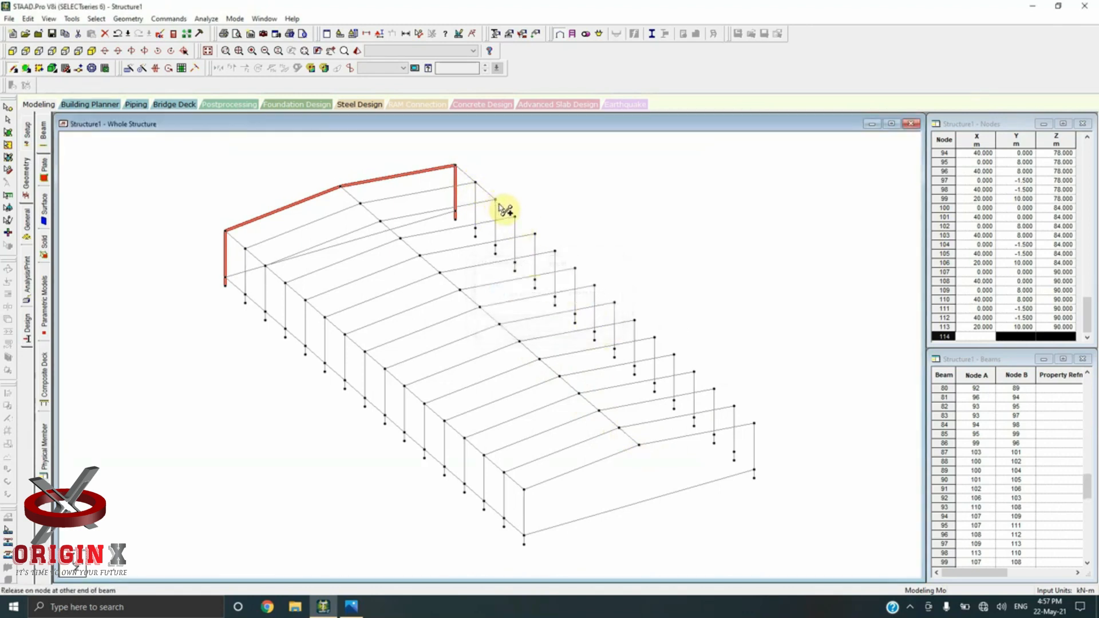
pyautogui.moveTo(516, 218); pyautogui.dragTo(756, 414)
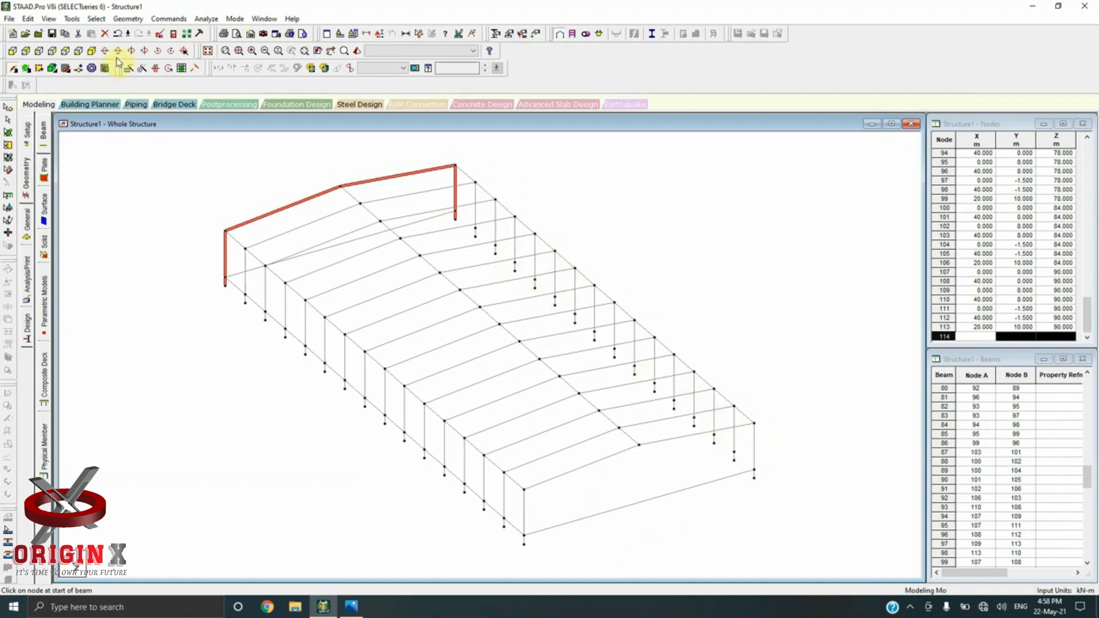
# Step: Draw longitudinal beams linking all X = 40 m column bases at Y = 0, then restore the isometric view
pyautogui.click(144, 52)
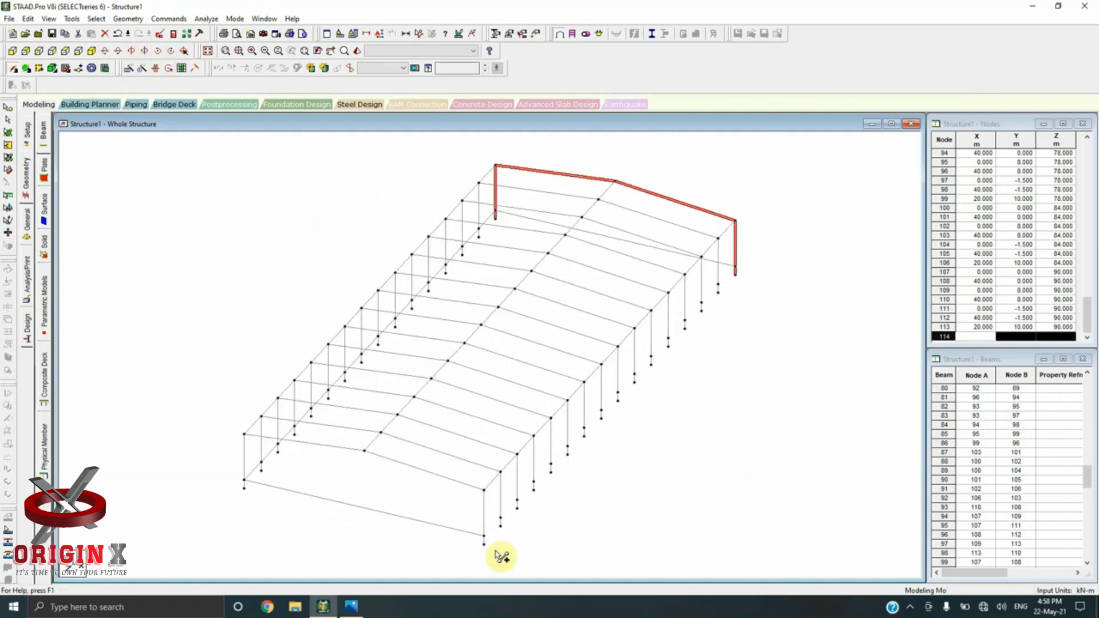
pyautogui.moveTo(501, 519); pyautogui.dragTo(533, 482)
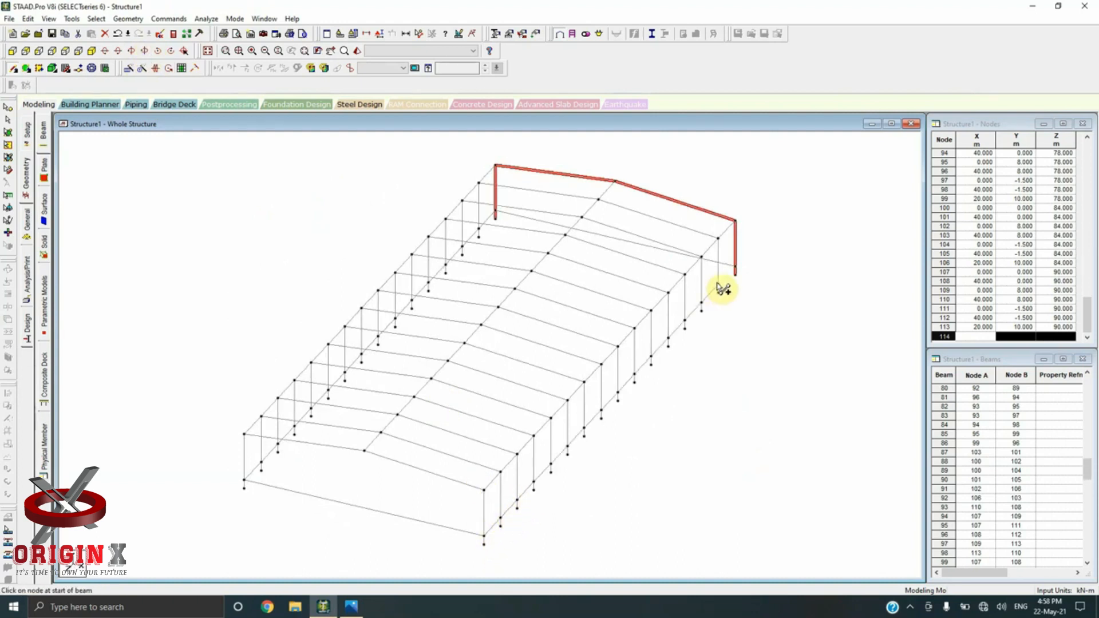
pyautogui.moveTo(718, 292); pyautogui.dragTo(735, 275)
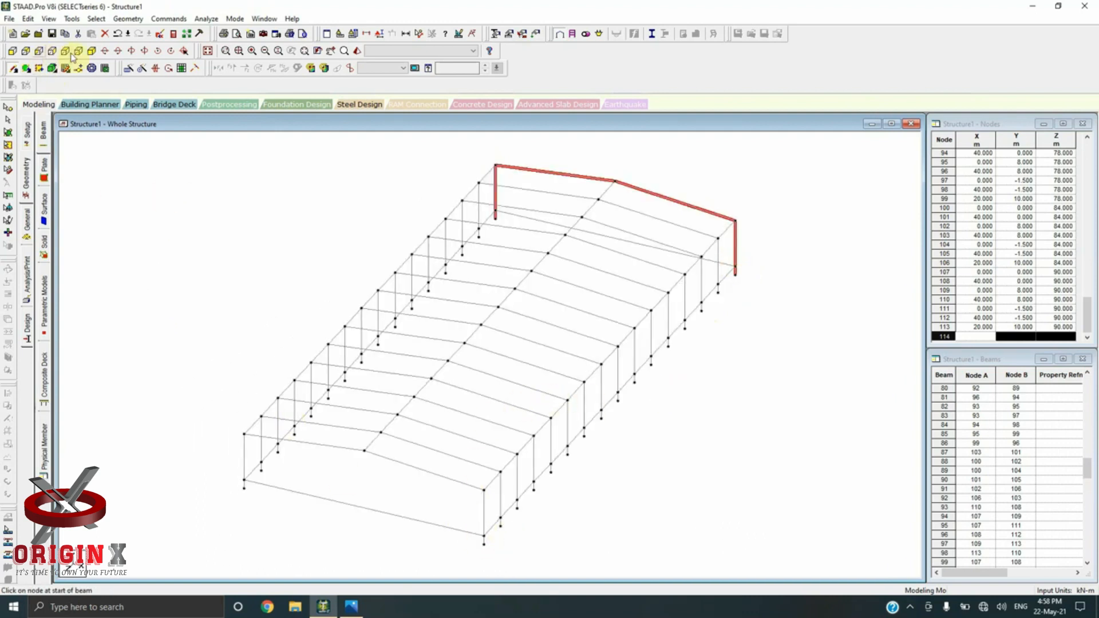
pyautogui.click(91, 51)
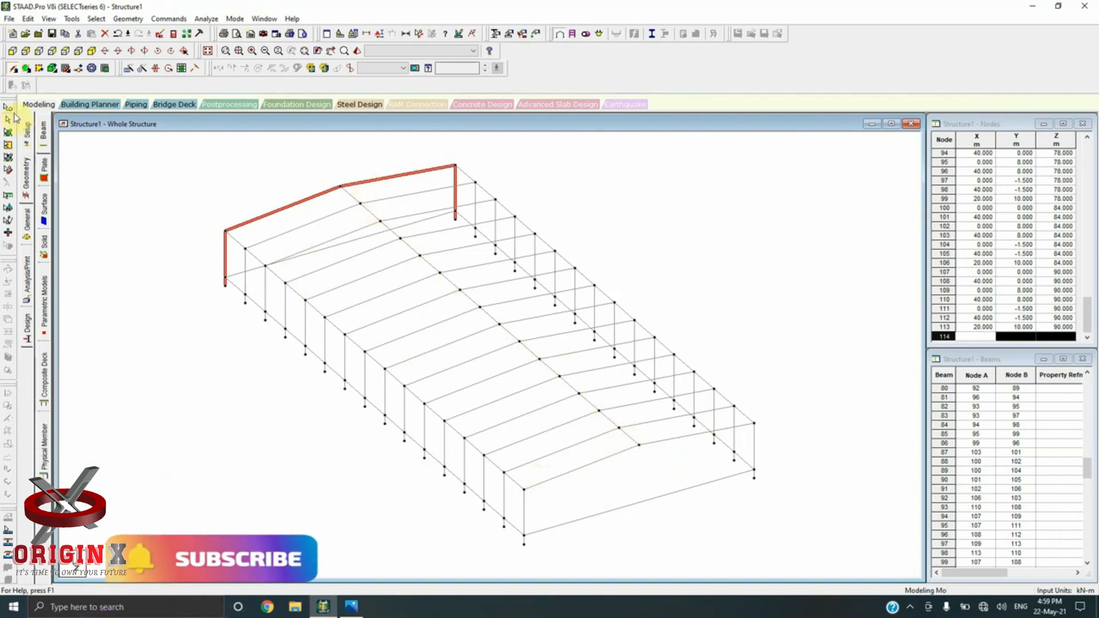
# Step: Insert 13 equally spaced nodes into the Z = 90 m end frame's rafter between the X = 0 eave and the ridge
pyautogui.click(600, 460)
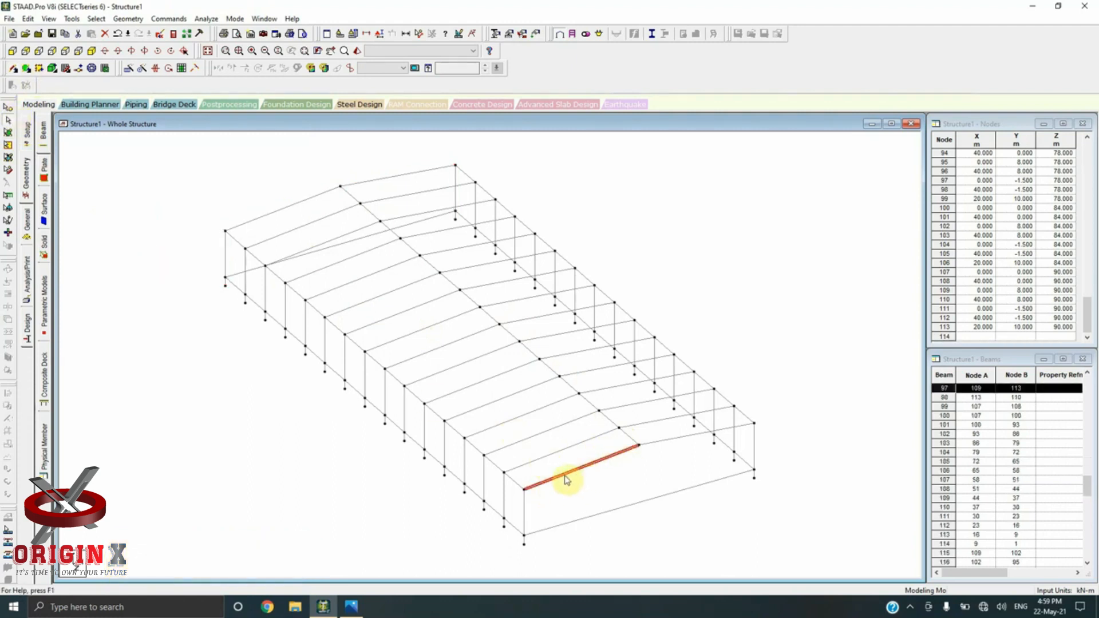
pyautogui.rightClick(692, 371)
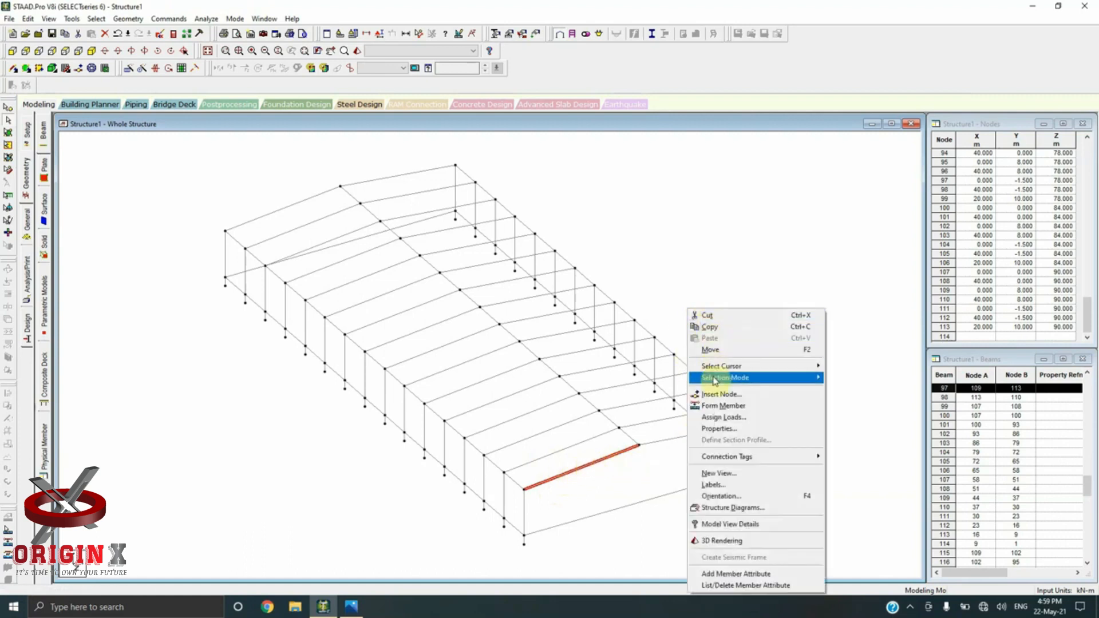
pyautogui.click(478, 197)
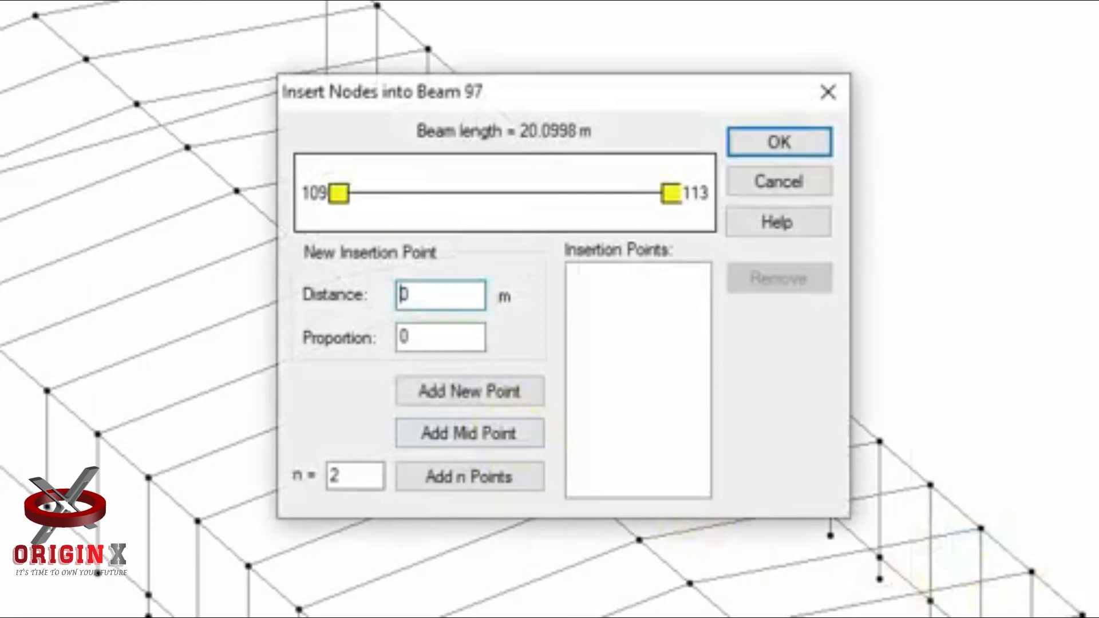
pyautogui.doubleClick(356, 476)
pyautogui.write('13')
pyautogui.click(495, 477)
pyautogui.click(780, 142)
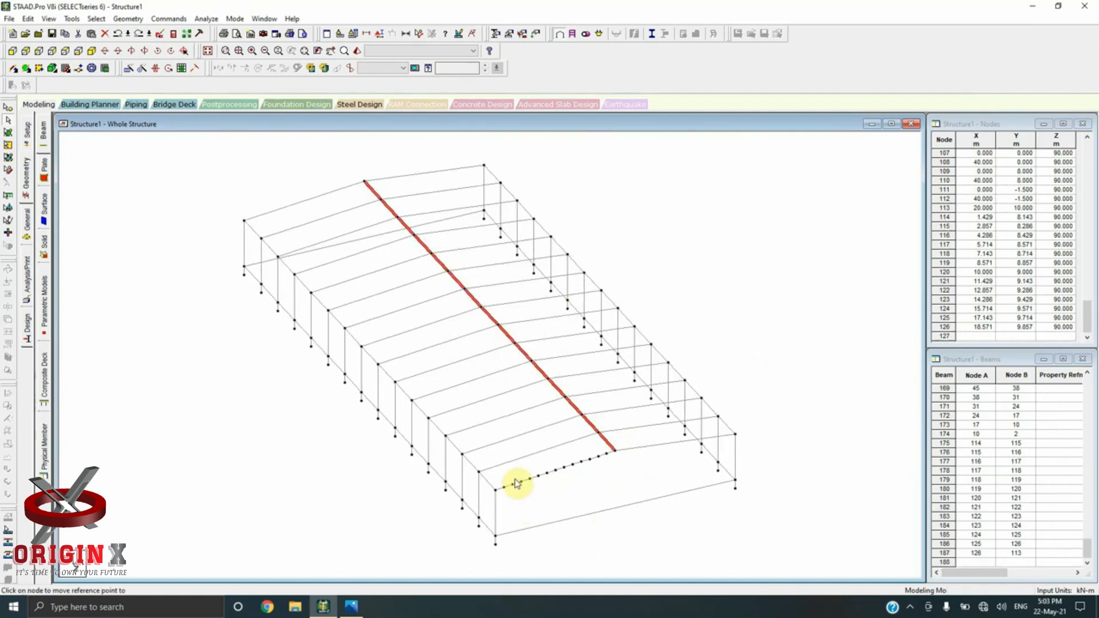
# Step: Insert 13 equally spaced nodes into the Z = 90 m end frame's rafter between the ridge and the X = 40 m eave
pyautogui.click(752, 350)
pyautogui.click(650, 449)
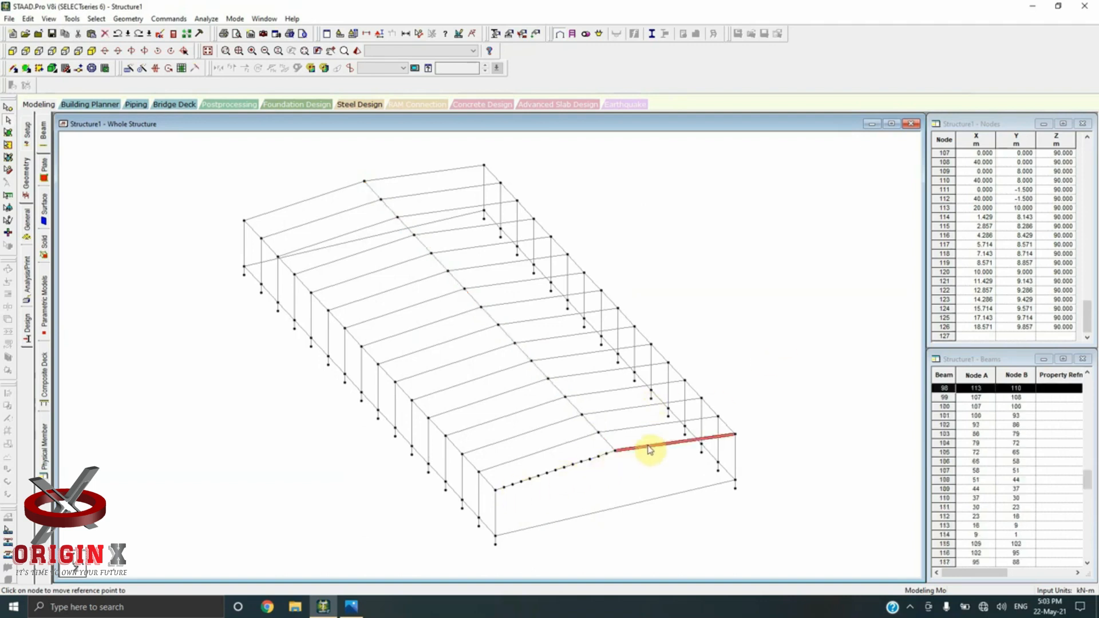
pyautogui.rightClick(650, 450)
pyautogui.click(719, 245)
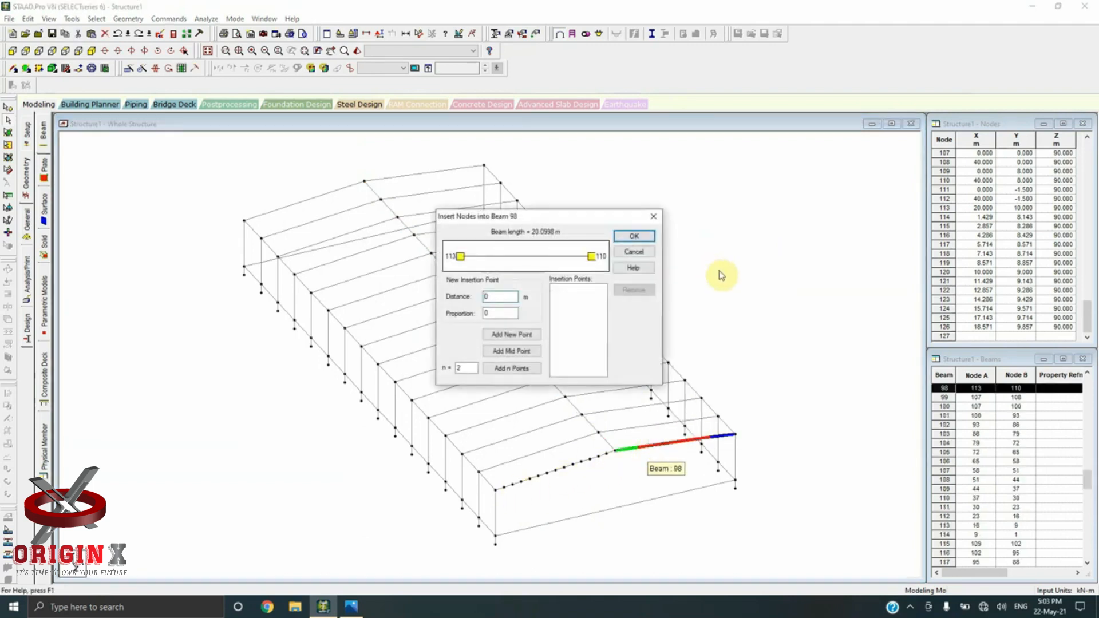
pyautogui.doubleClick(466, 368)
pyautogui.write('13')
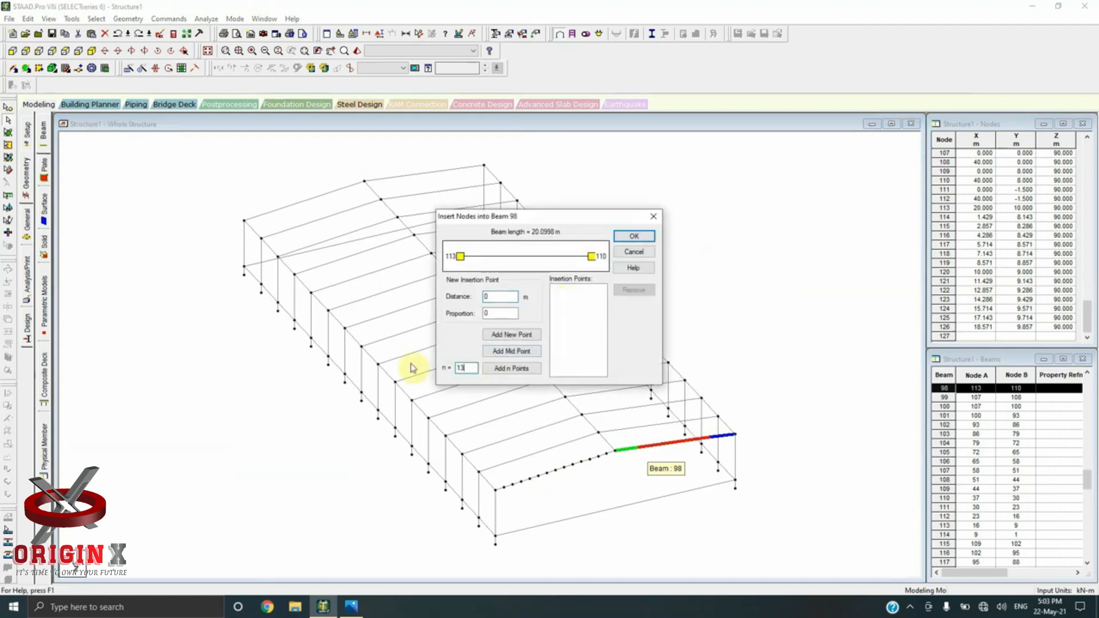
pyautogui.click(517, 369)
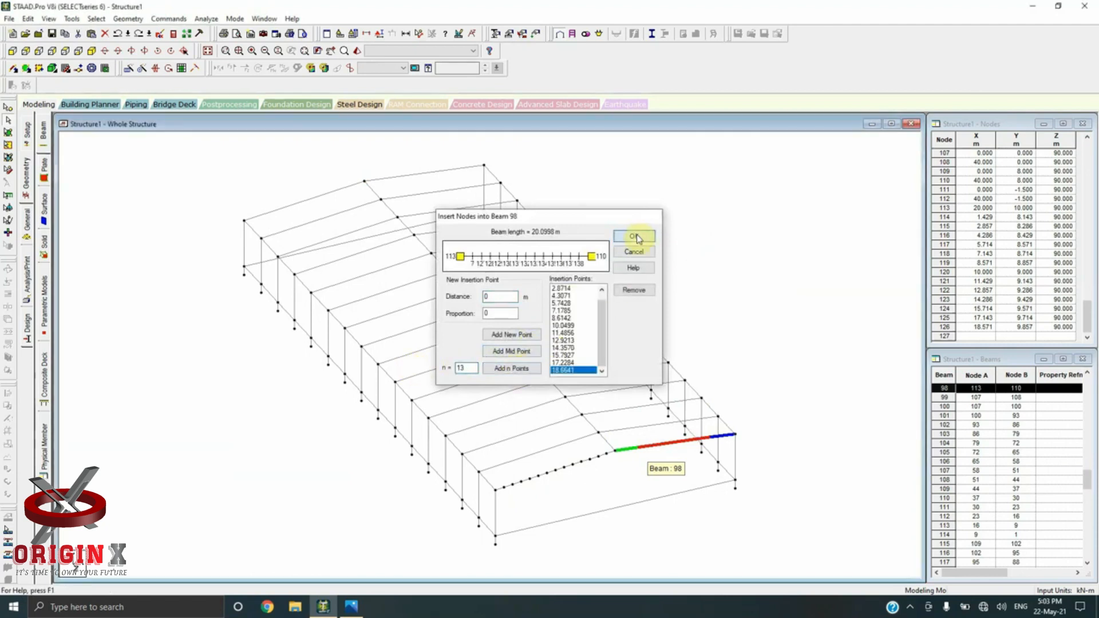
pyautogui.click(634, 236)
# Step: Copy the longitudinal beams along the X = 0 eave and paste them at the first inserted rafter node, offset X 1.42857 m, Y 0.142858 m
pyautogui.click(491, 481)
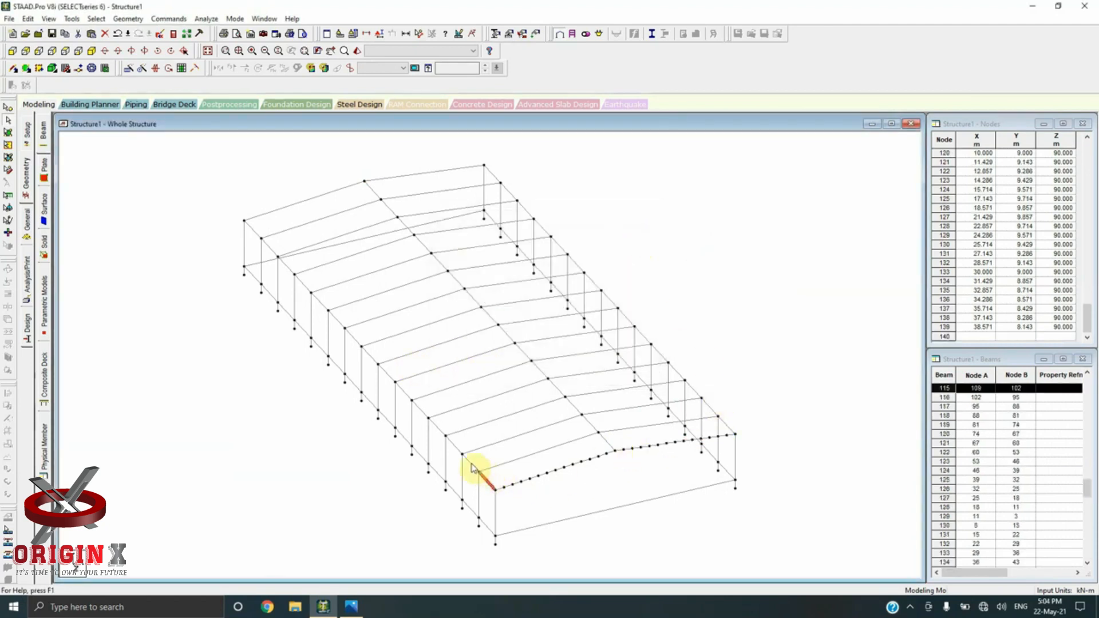
pyautogui.moveTo(440, 430); pyautogui.dragTo(247, 223)
pyautogui.rightClick(683, 200)
pyautogui.click(695, 216)
pyautogui.rightClick(660, 227)
pyautogui.click(699, 259)
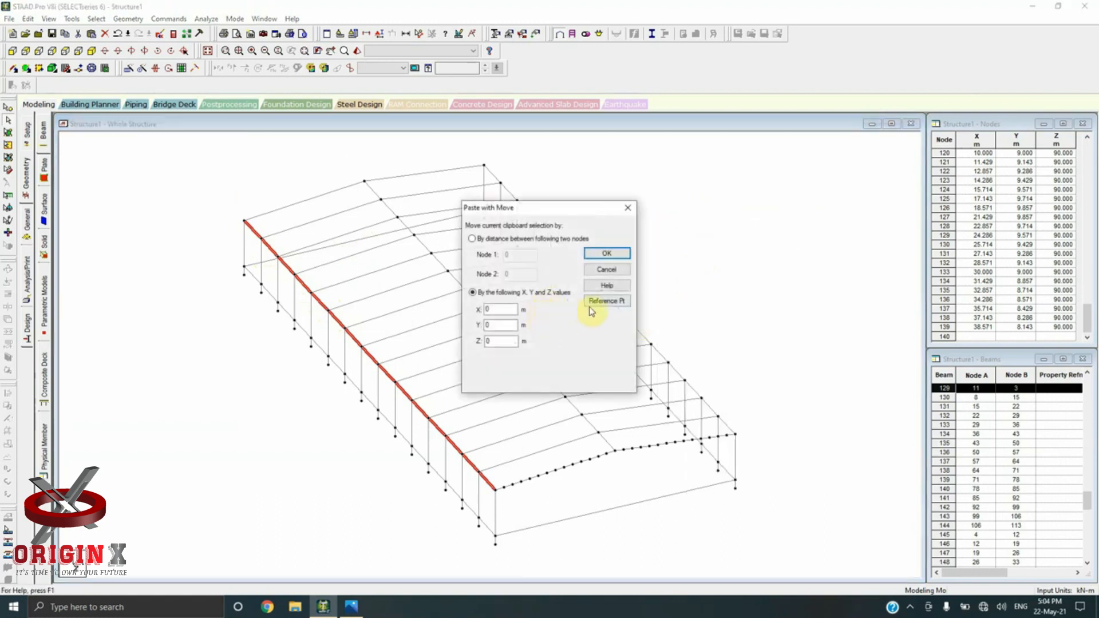
pyautogui.click(608, 302)
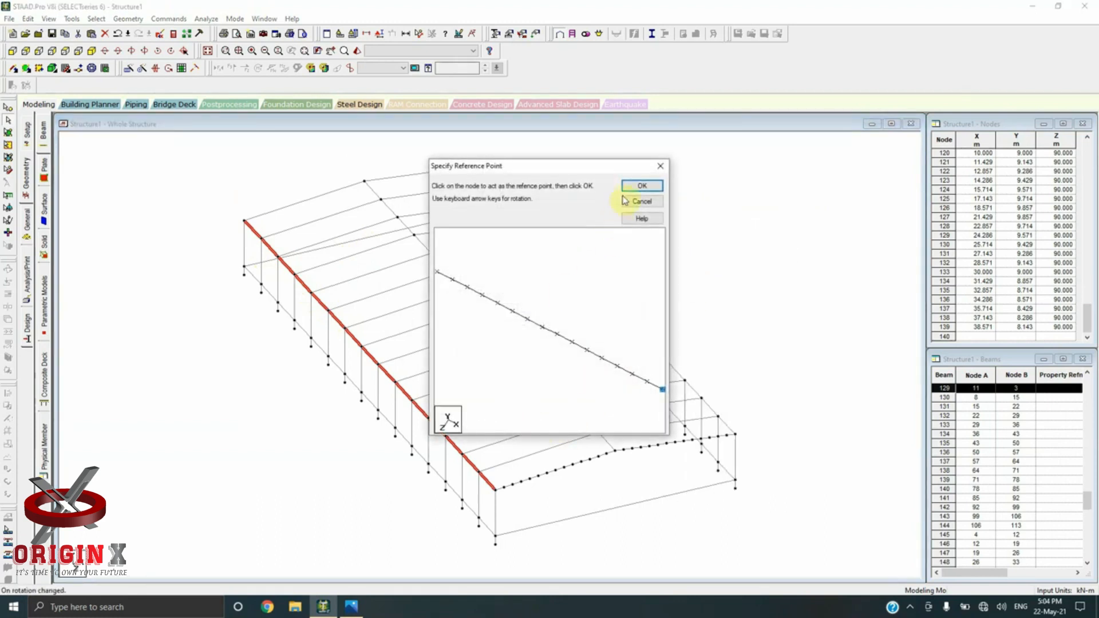
pyautogui.click(642, 188)
pyautogui.click(505, 493)
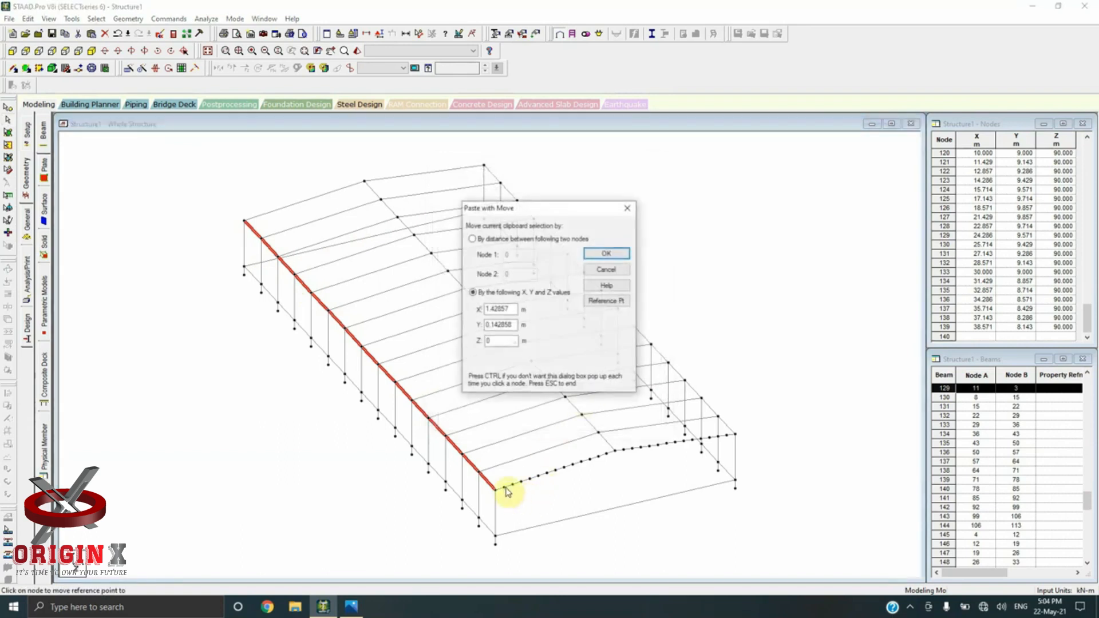
pyautogui.click(606, 253)
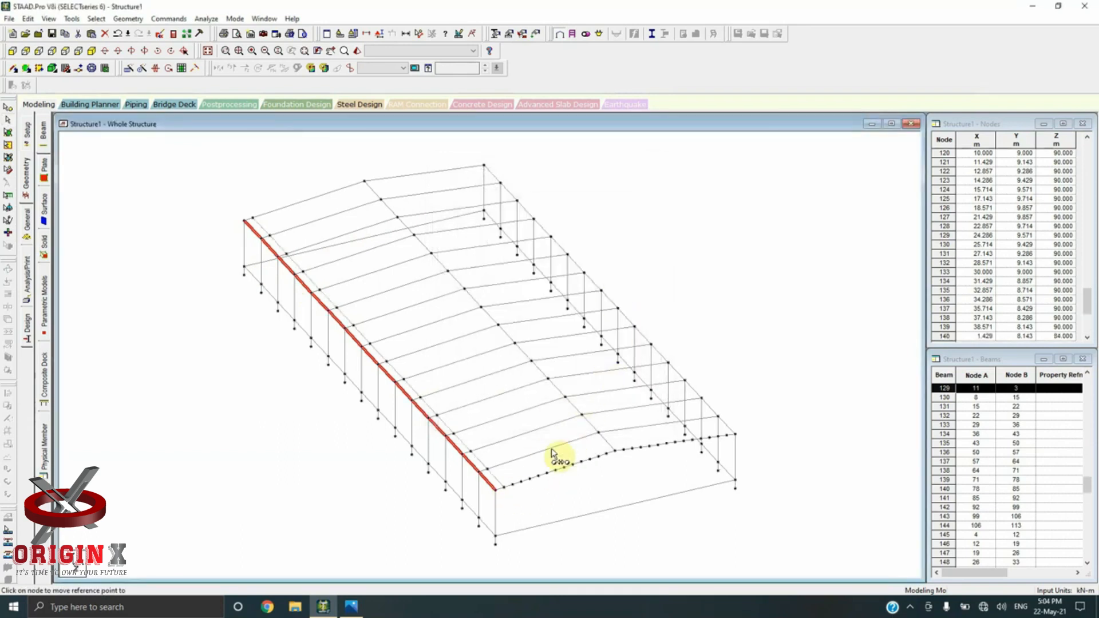
# Step: Paste the copied eave beams at the second through thirteenth rafter nodes, up to the node just before the ridge
pyautogui.click(516, 489)
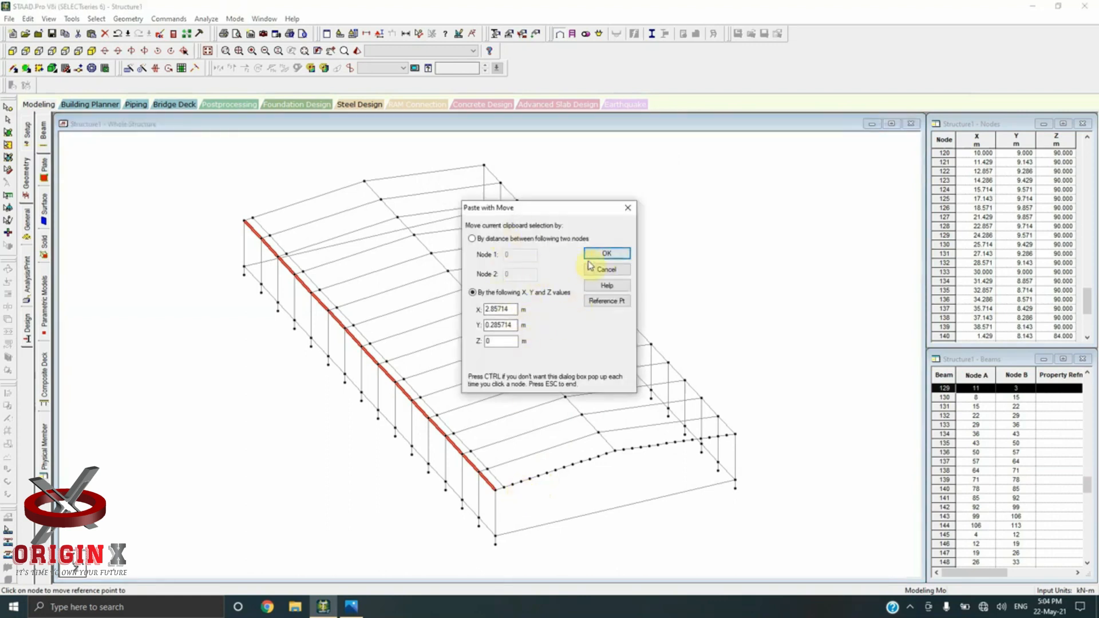
pyautogui.click(607, 253)
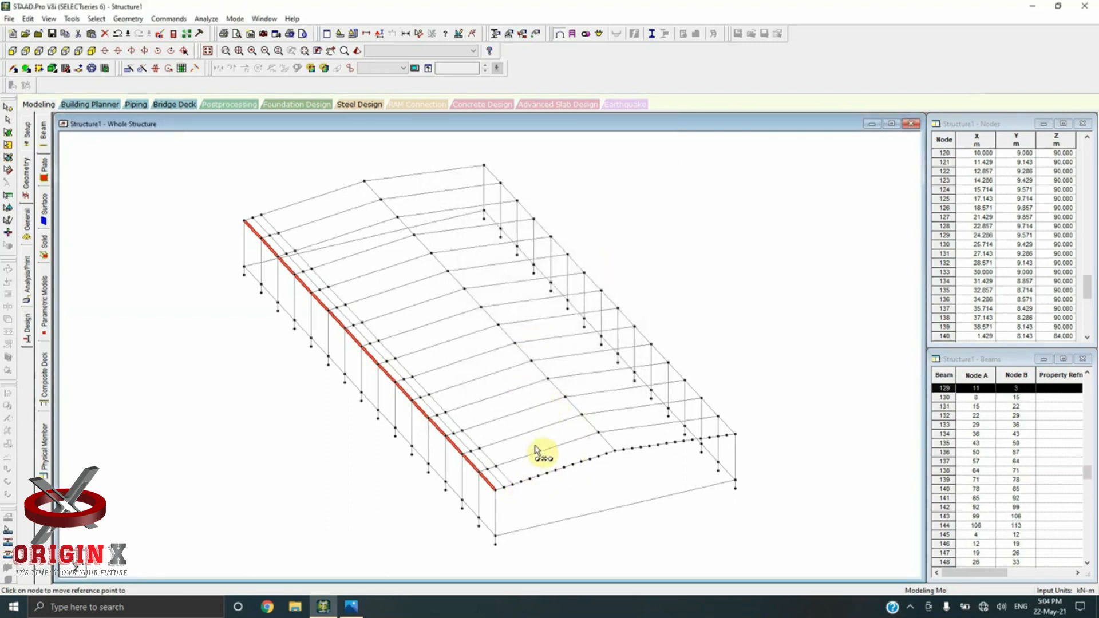
pyautogui.click(522, 482)
pyautogui.click(529, 479)
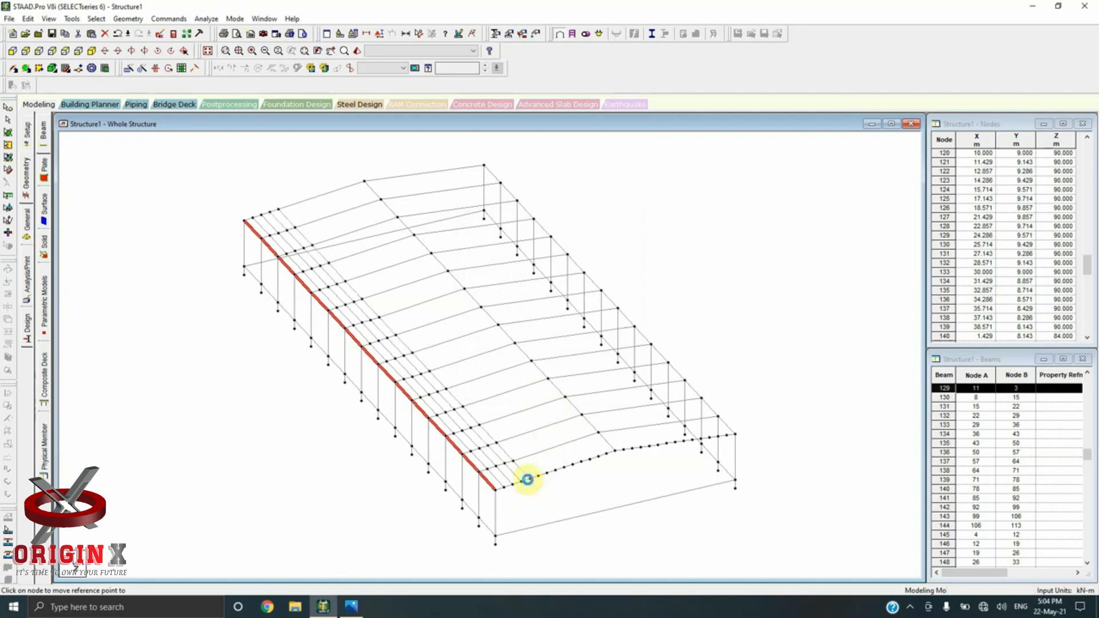
pyautogui.click(538, 477)
pyautogui.click(547, 473)
pyautogui.click(556, 470)
pyautogui.click(565, 468)
pyautogui.click(573, 465)
pyautogui.click(582, 462)
pyautogui.click(591, 458)
pyautogui.click(599, 457)
pyautogui.click(607, 453)
# Step: Paste the copied beams at every inserted rafter node between the ridge and the X = 40 m eave, end pasting and clear the selection
pyautogui.click(624, 448)
pyautogui.click(632, 450)
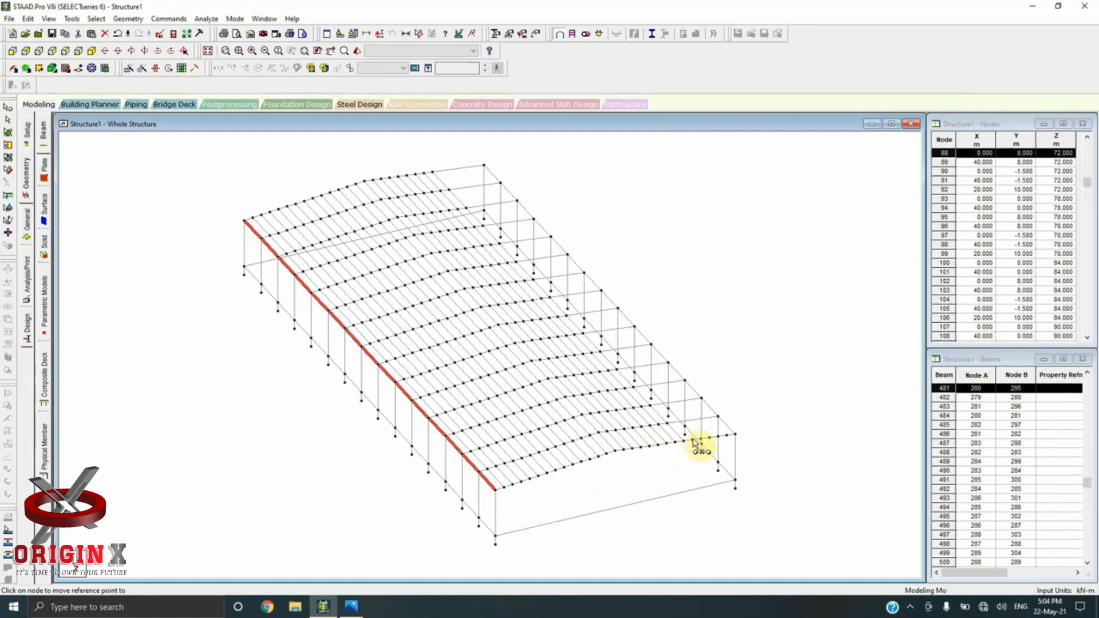
pyautogui.click(692, 444)
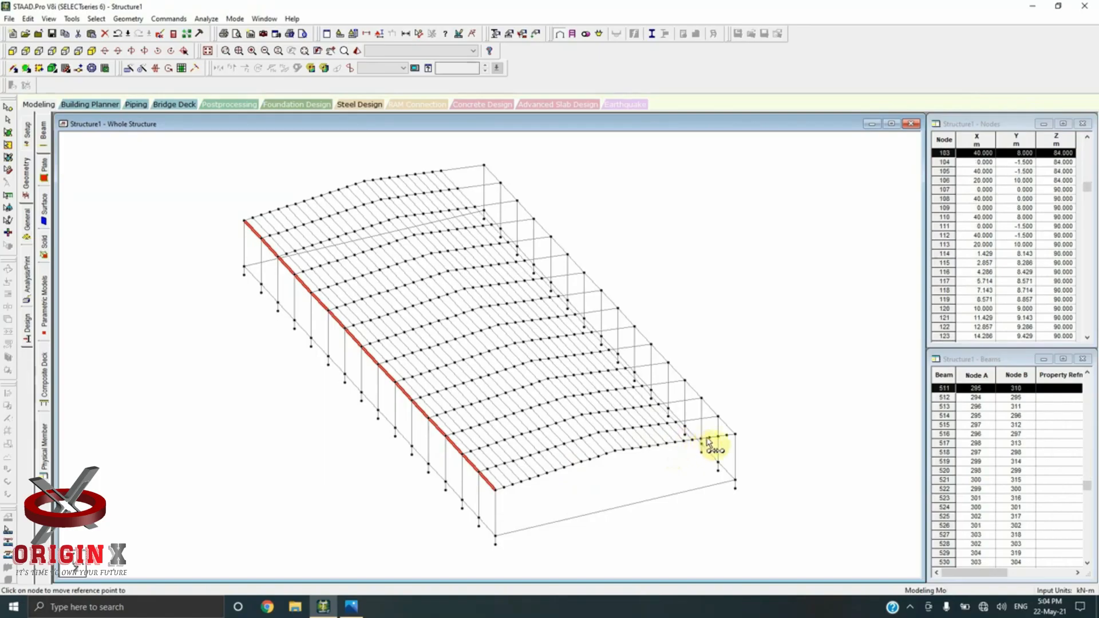
pyautogui.click(717, 435)
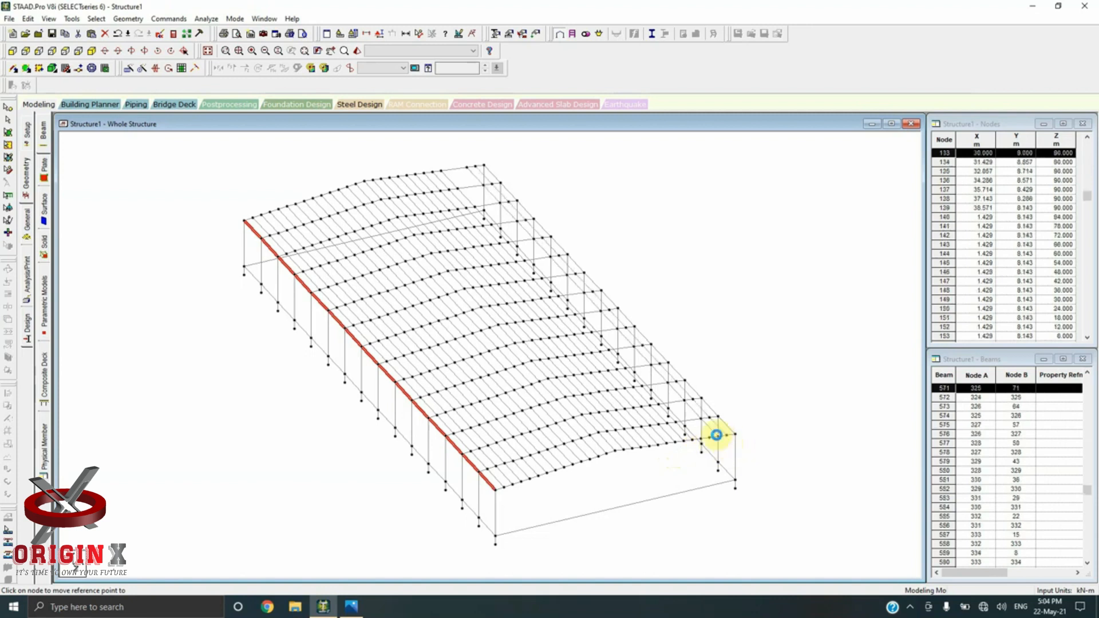
pyautogui.click(707, 438)
pyautogui.click(704, 441)
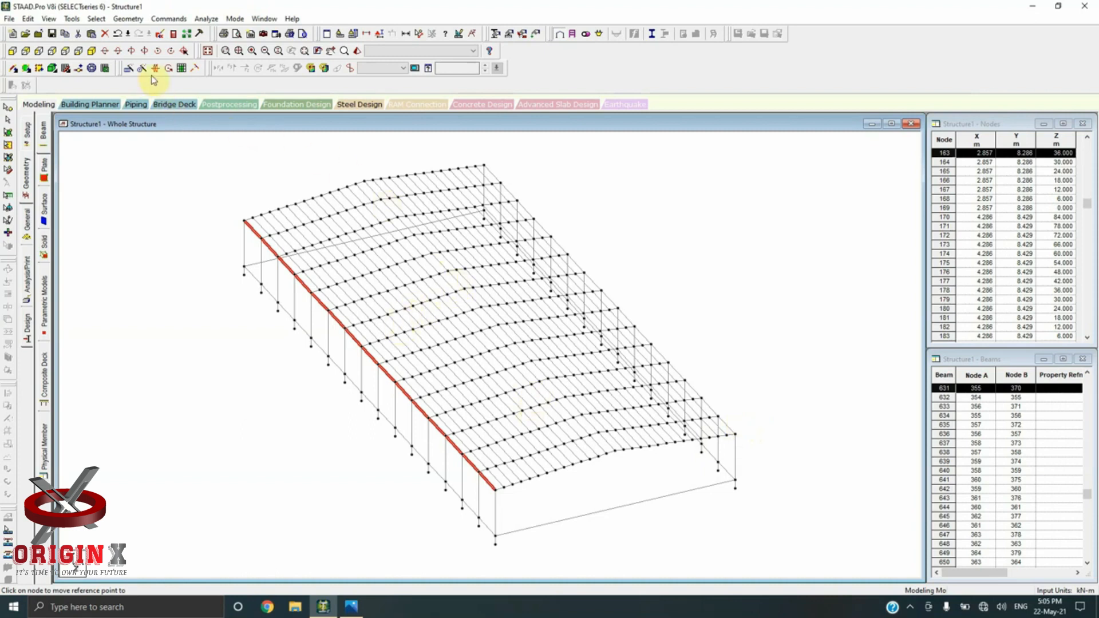
pyautogui.click(149, 51)
pyautogui.click(148, 51)
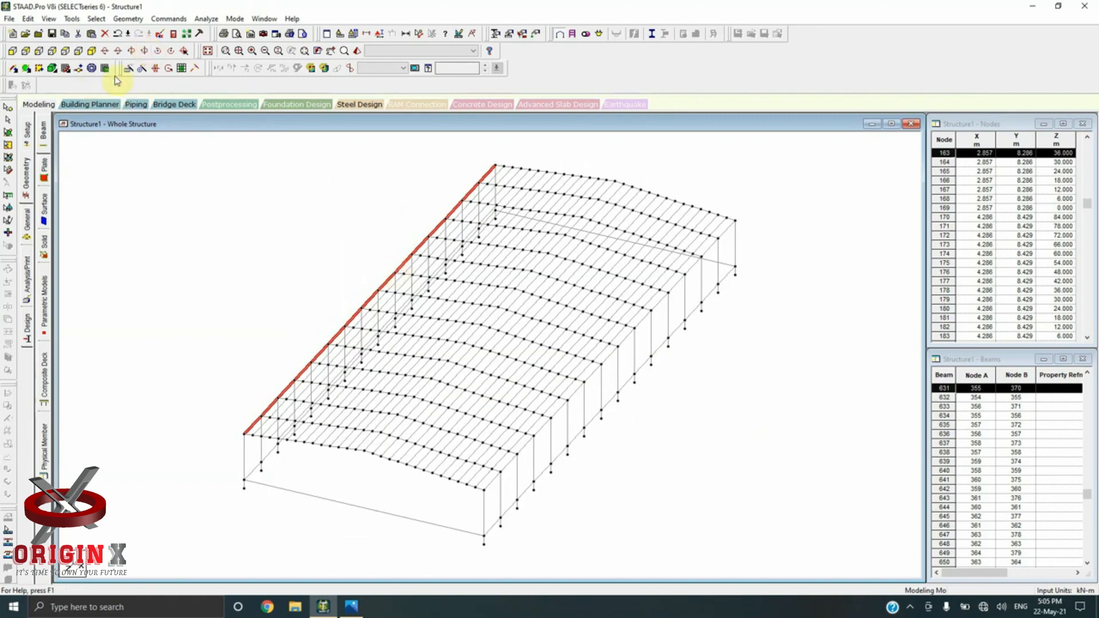
pyautogui.click(194, 345)
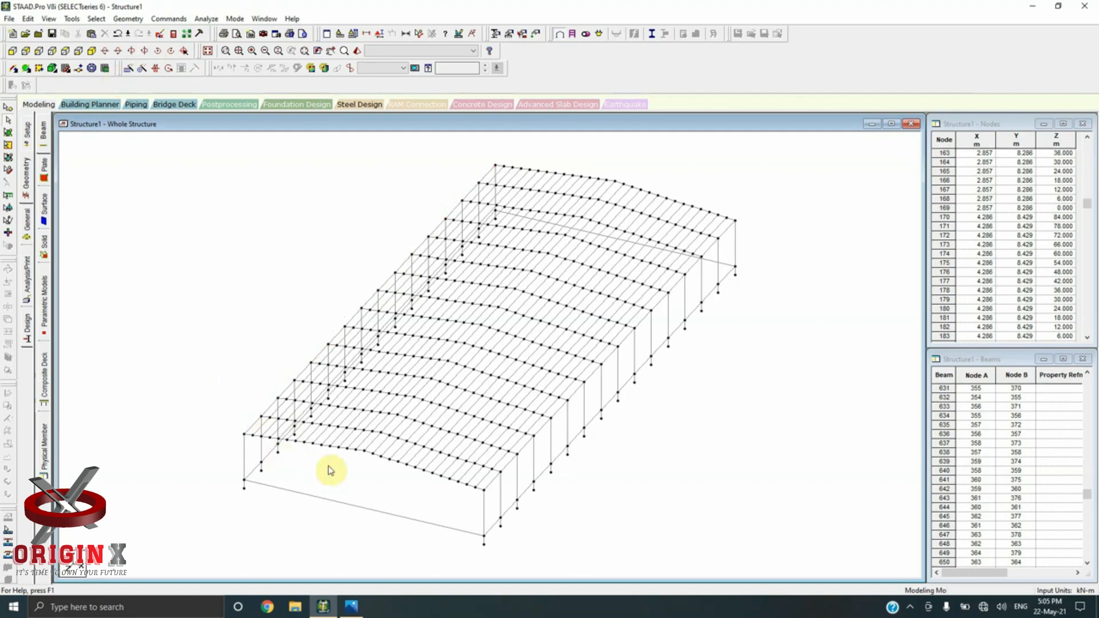
pyautogui.click(92, 50)
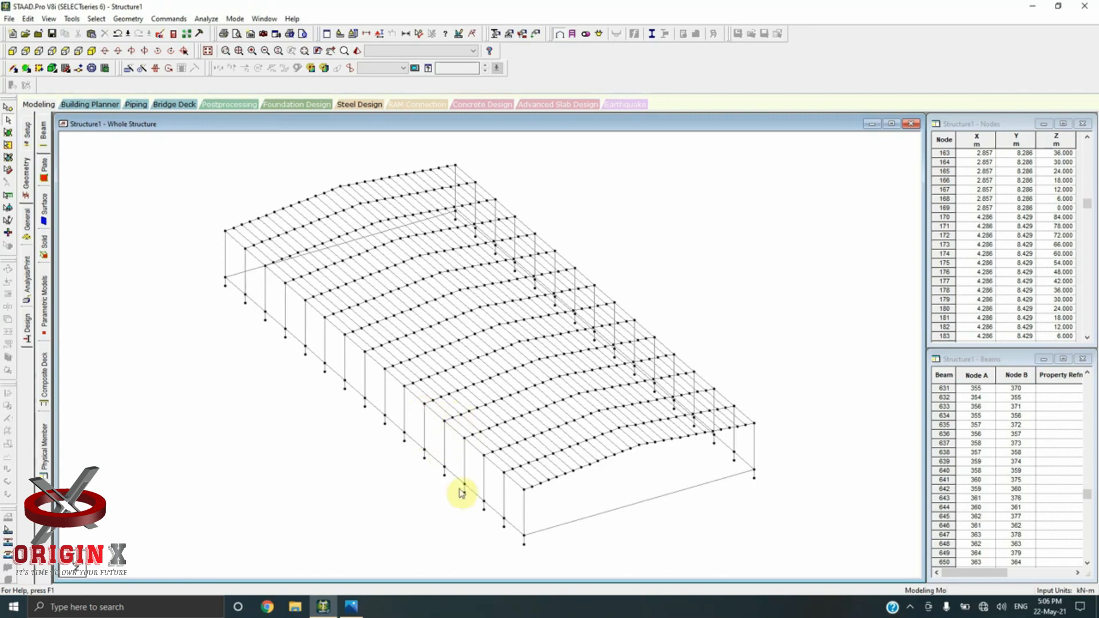
# Step: Create a fixed support definition while viewing the frames from the front
pyautogui.scroll(1, 405, 450)
pyautogui.scroll(-1, 405, 449)
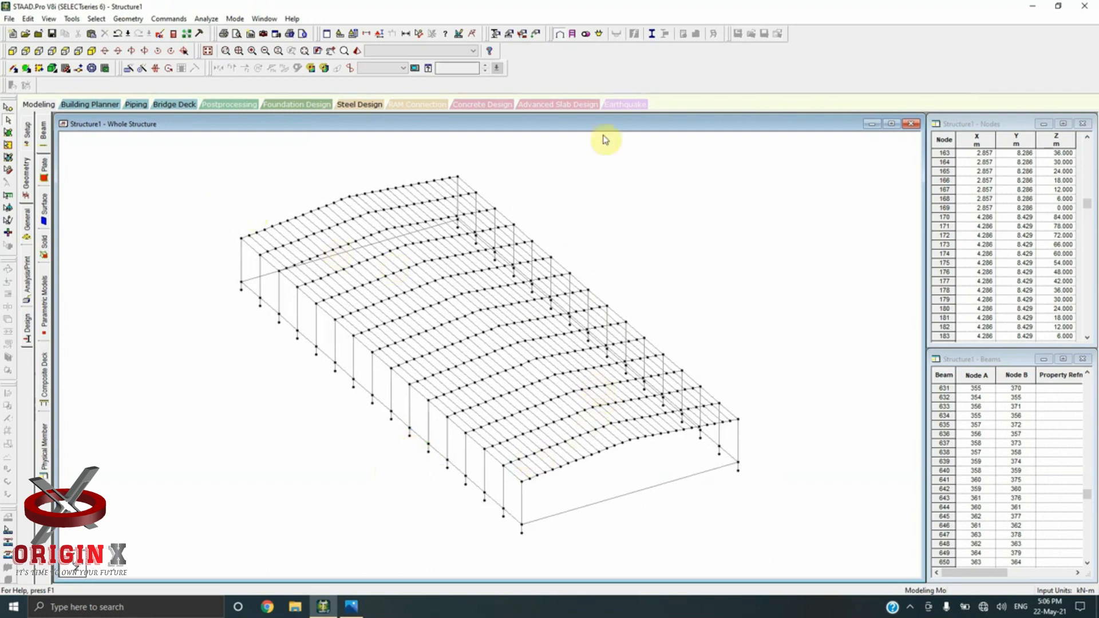
pyautogui.click(12, 52)
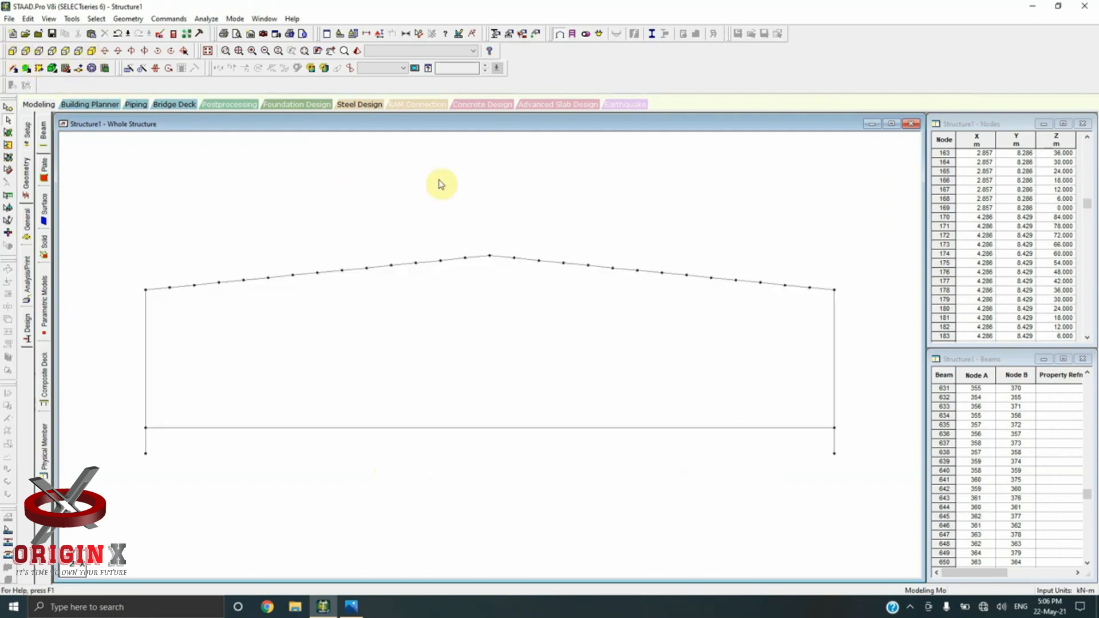
pyautogui.click(507, 35)
pyautogui.click(86, 143)
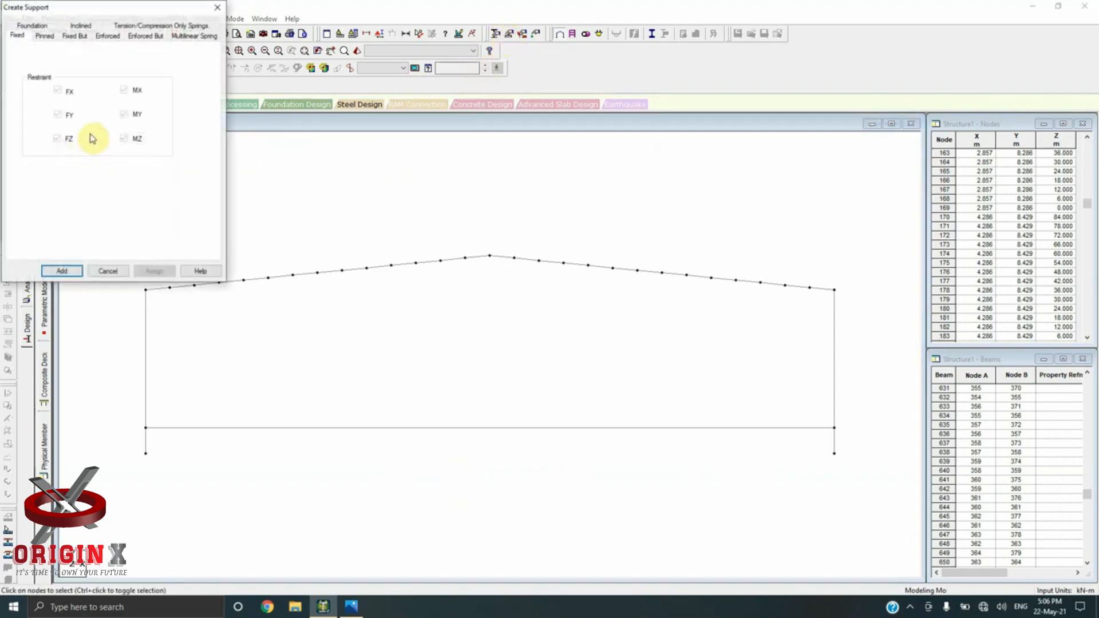
pyautogui.click(61, 271)
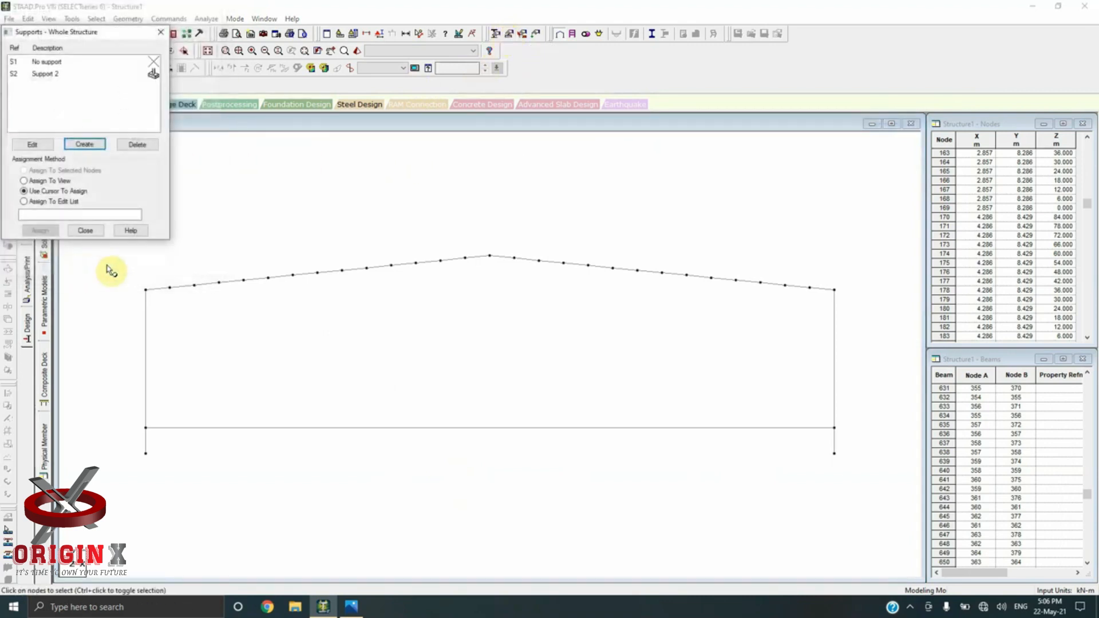
# Step: Assign the fixed support to all column base nodes at Y = -1.5 m, then restore the isometric view
pyautogui.click(47, 74)
pyautogui.moveTo(130, 441); pyautogui.dragTo(893, 490)
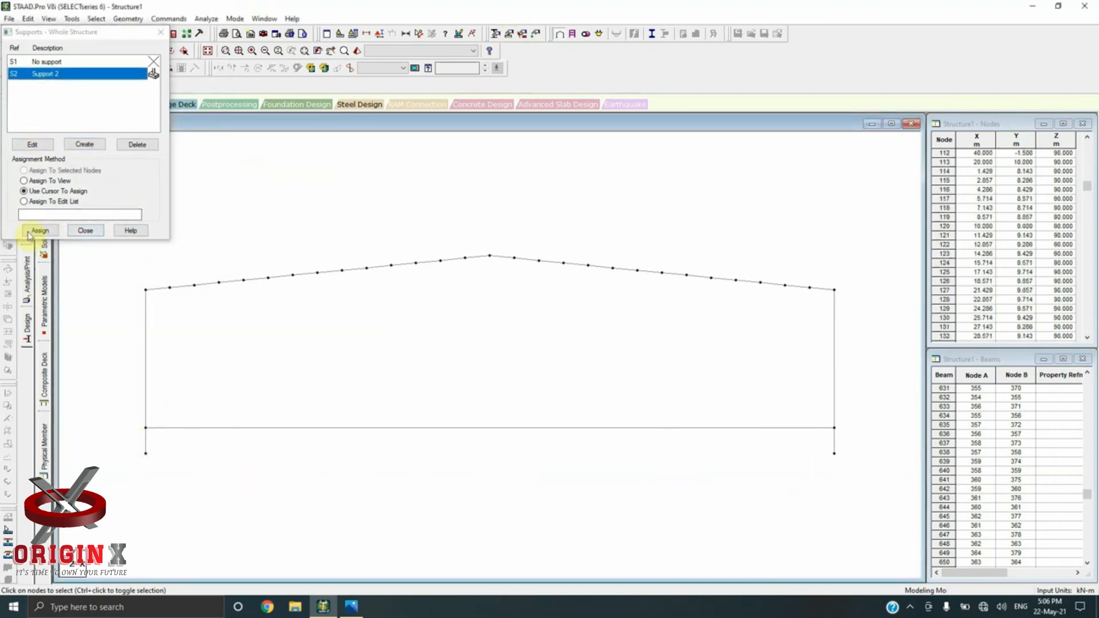
pyautogui.moveTo(124, 447); pyautogui.dragTo(864, 479)
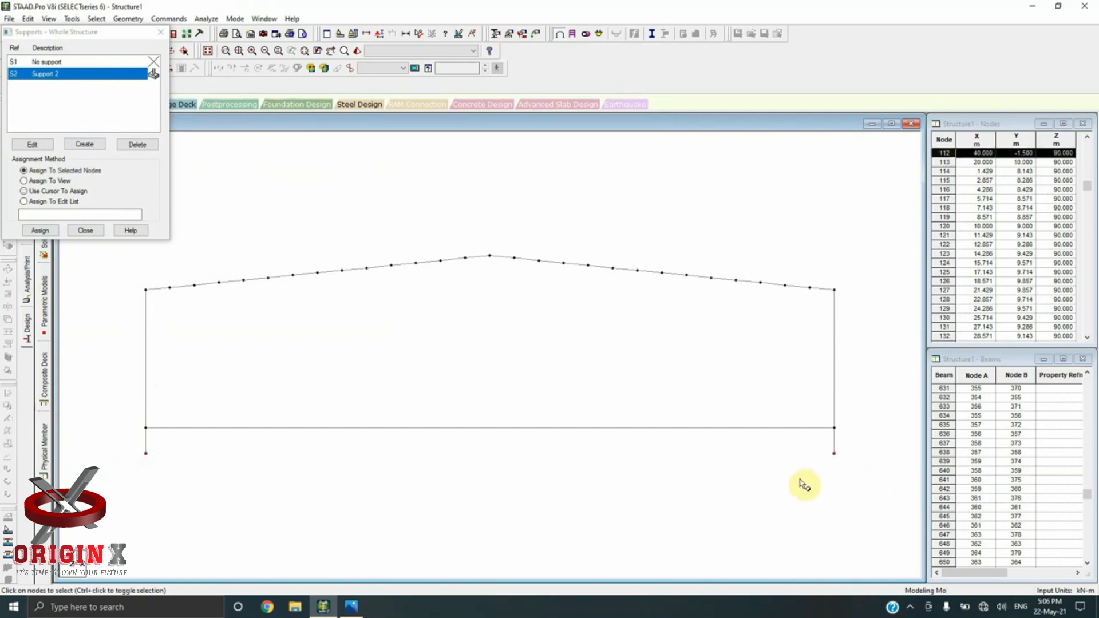
pyautogui.click(39, 230)
pyautogui.click(124, 173)
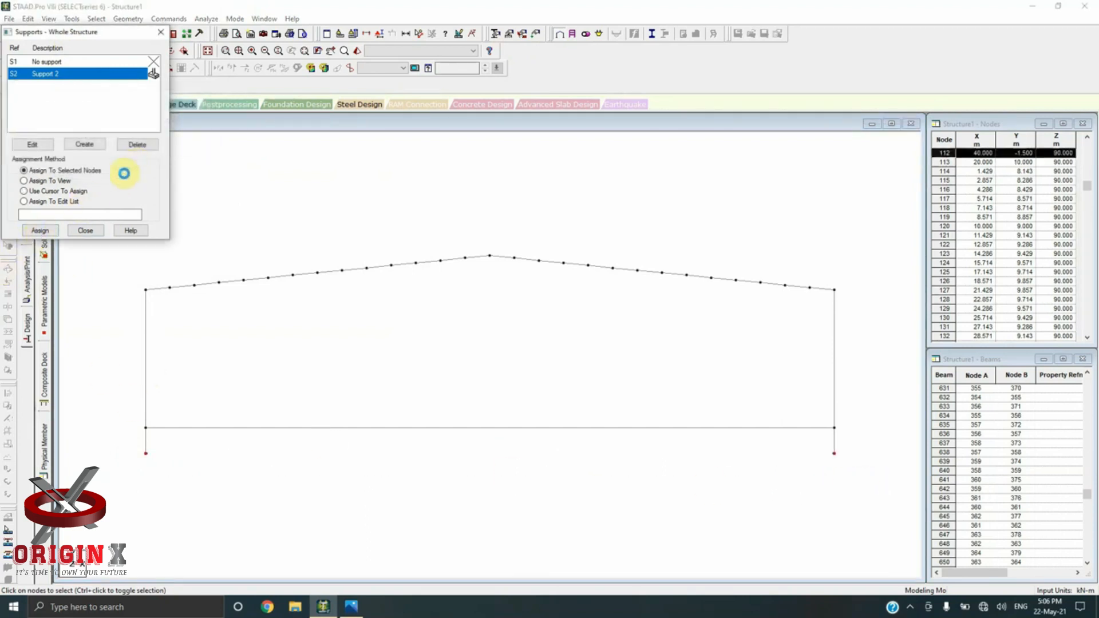
pyautogui.click(98, 233)
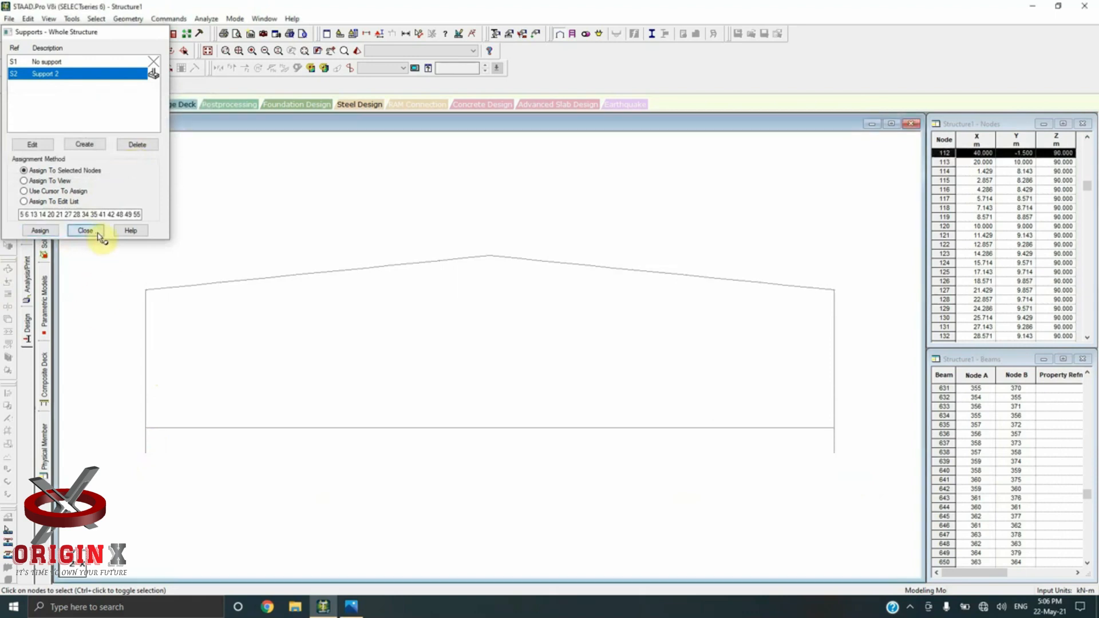
pyautogui.click(91, 50)
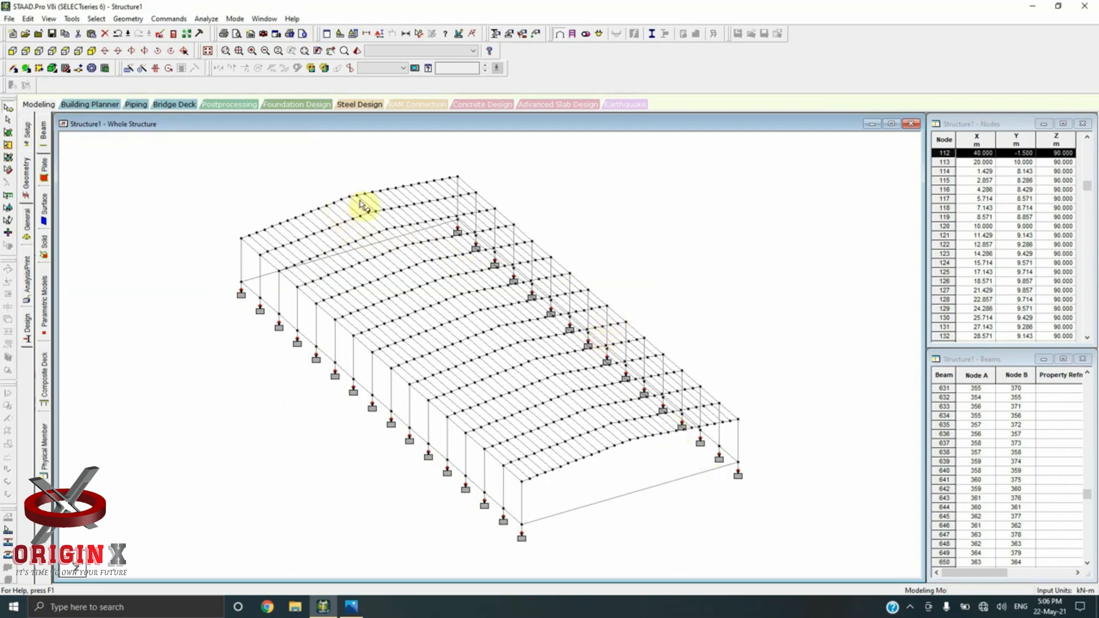
# Step: Open the steel section database from the member properties and expand the Indian profile list
pyautogui.click(497, 40)
pyautogui.moveTo(64, 45); pyautogui.dragTo(747, 131)
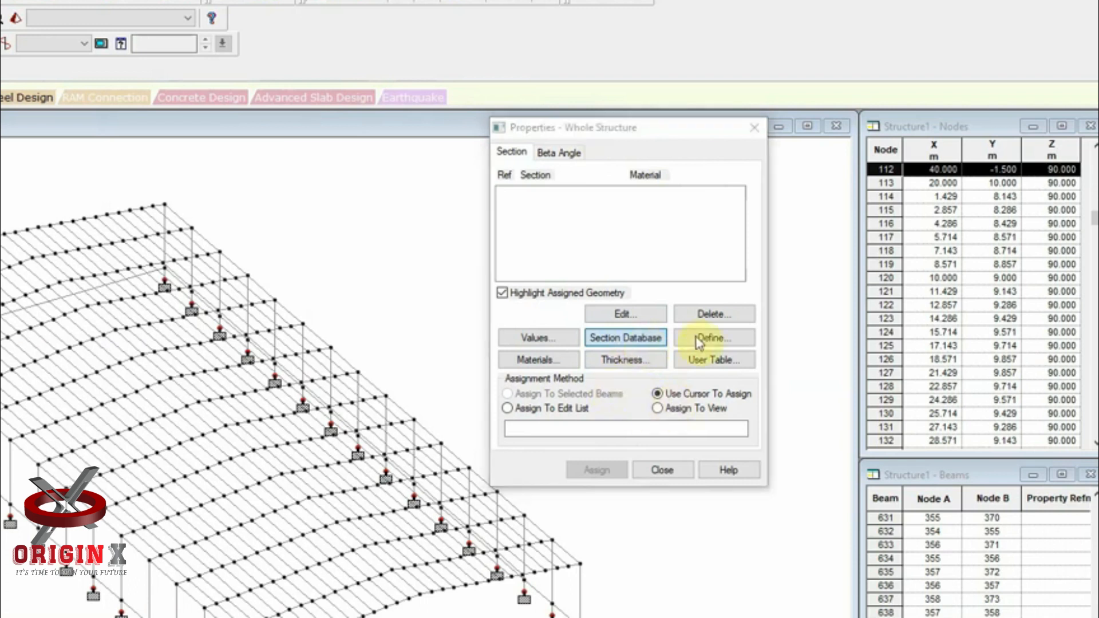
pyautogui.click(650, 341)
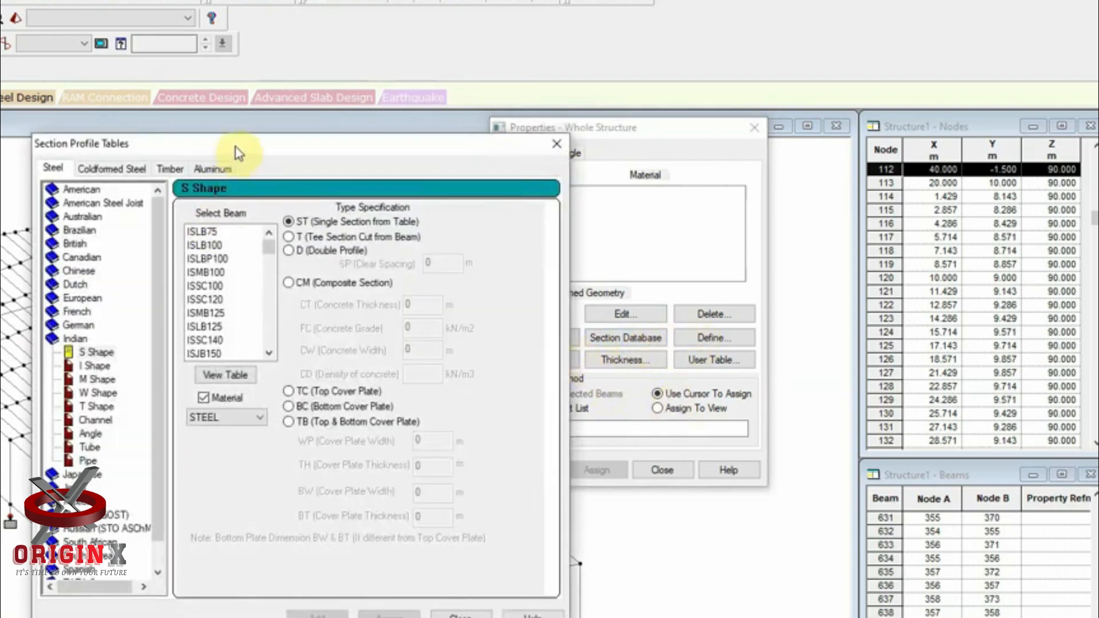
pyautogui.moveTo(229, 144); pyautogui.dragTo(424, 123)
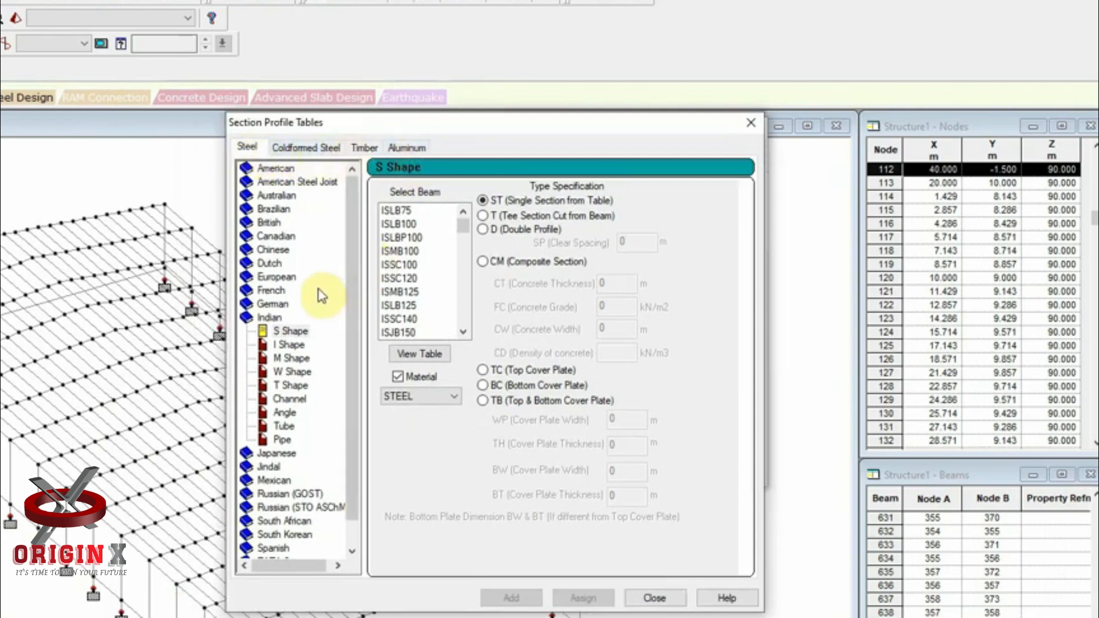
pyautogui.doubleClick(269, 317)
pyautogui.doubleClick(269, 318)
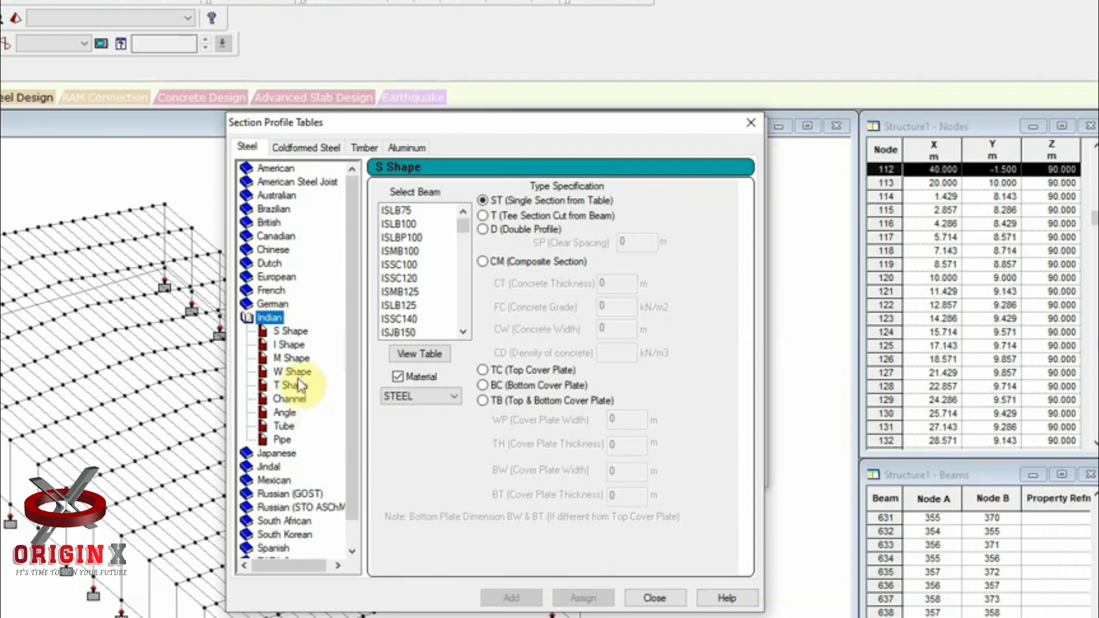
# Step: Add the Indian S Shape ISMB600 as a single section with STEEL material, and add the same section once more
pyautogui.scroll(-5, 423, 263)
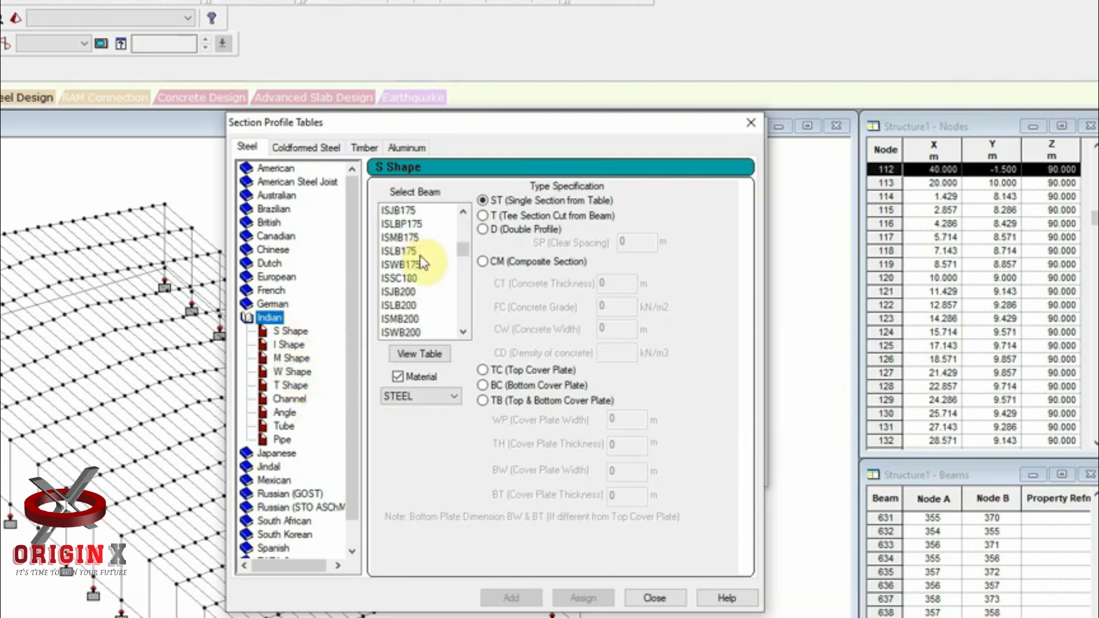
pyautogui.scroll(-12, 422, 263)
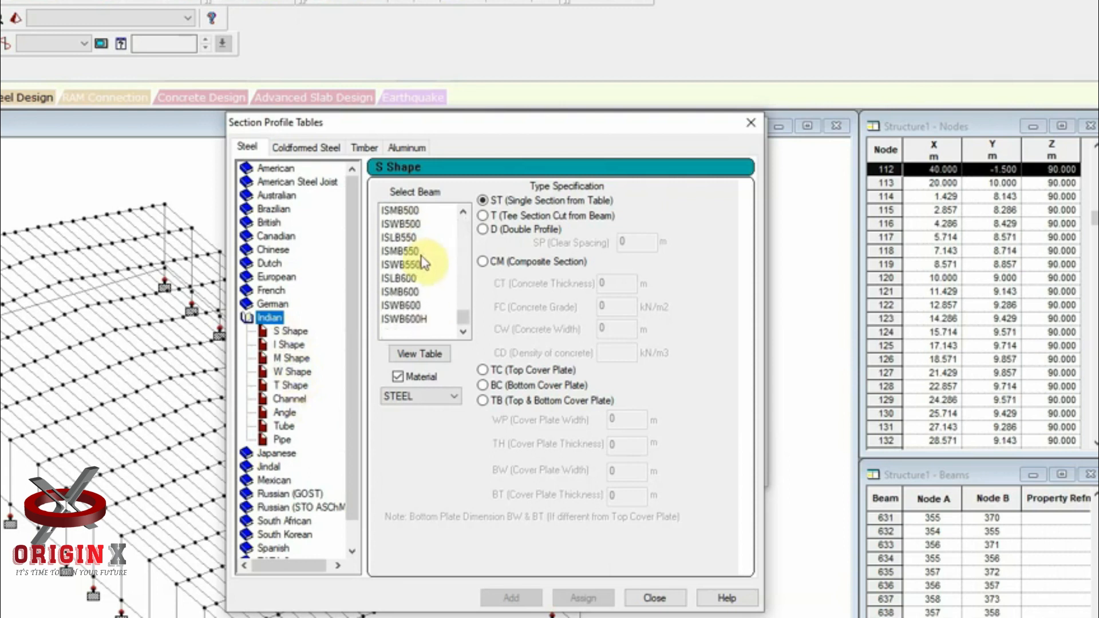
pyautogui.click(408, 292)
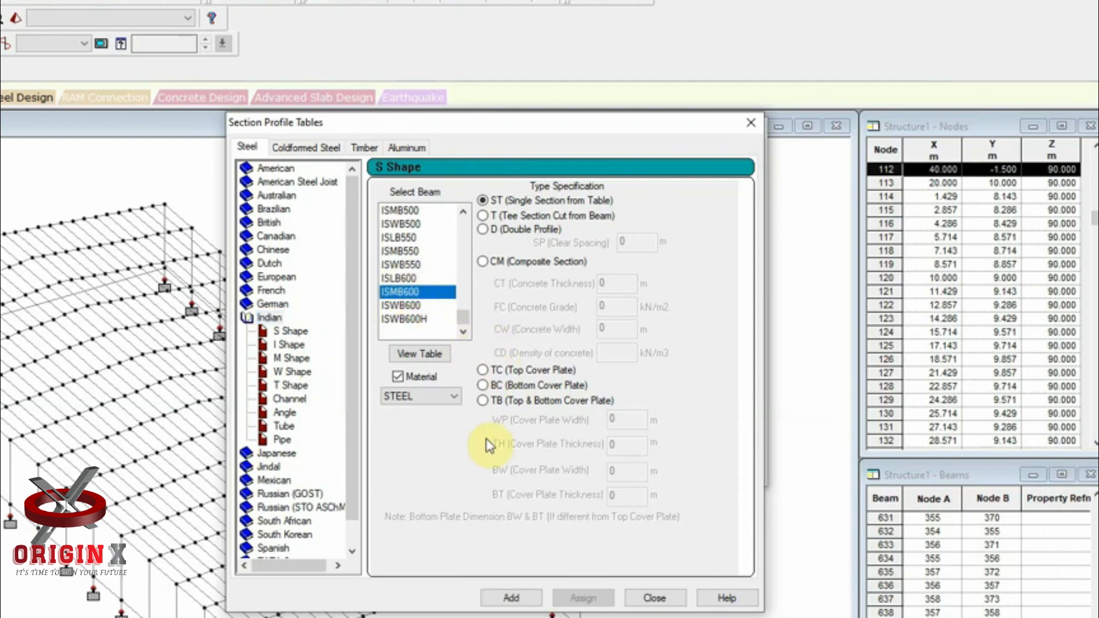
pyautogui.click(538, 599)
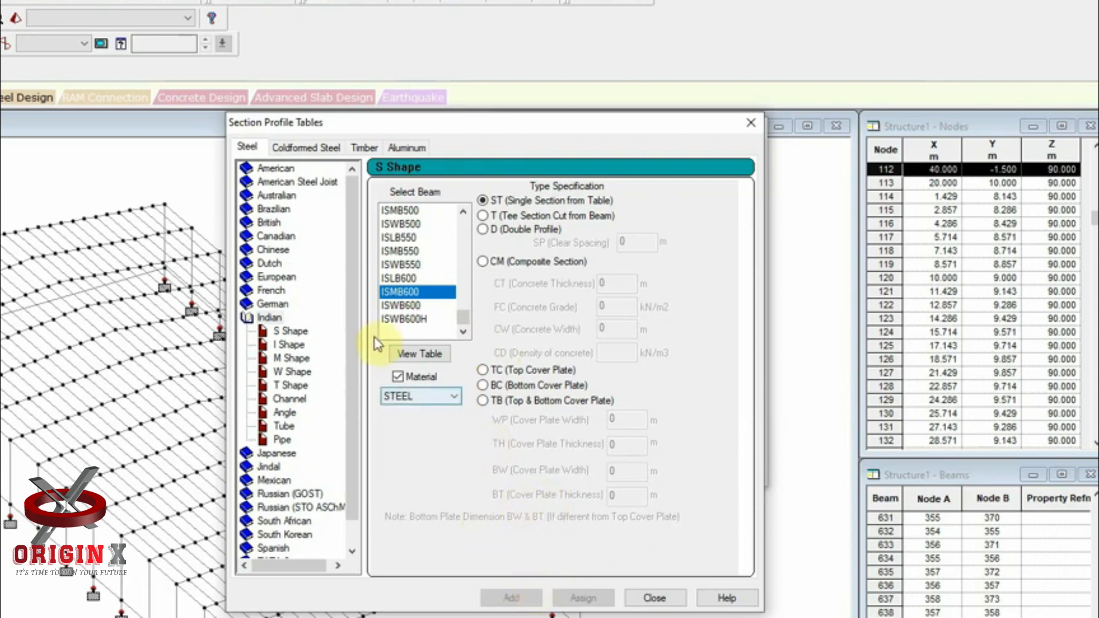
pyautogui.click(291, 332)
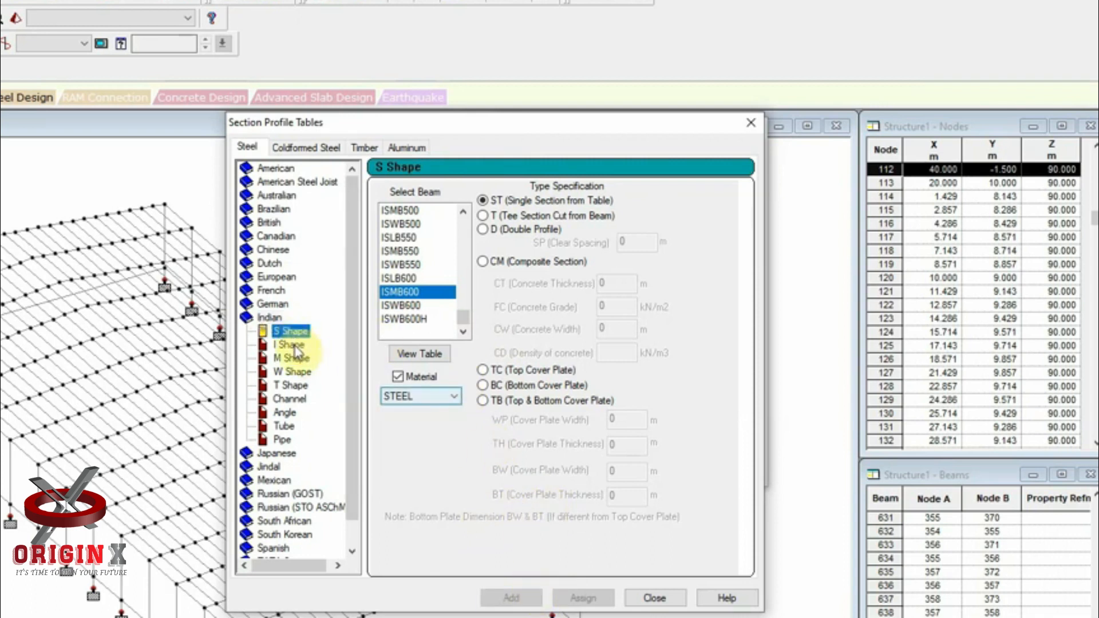
pyautogui.click(415, 292)
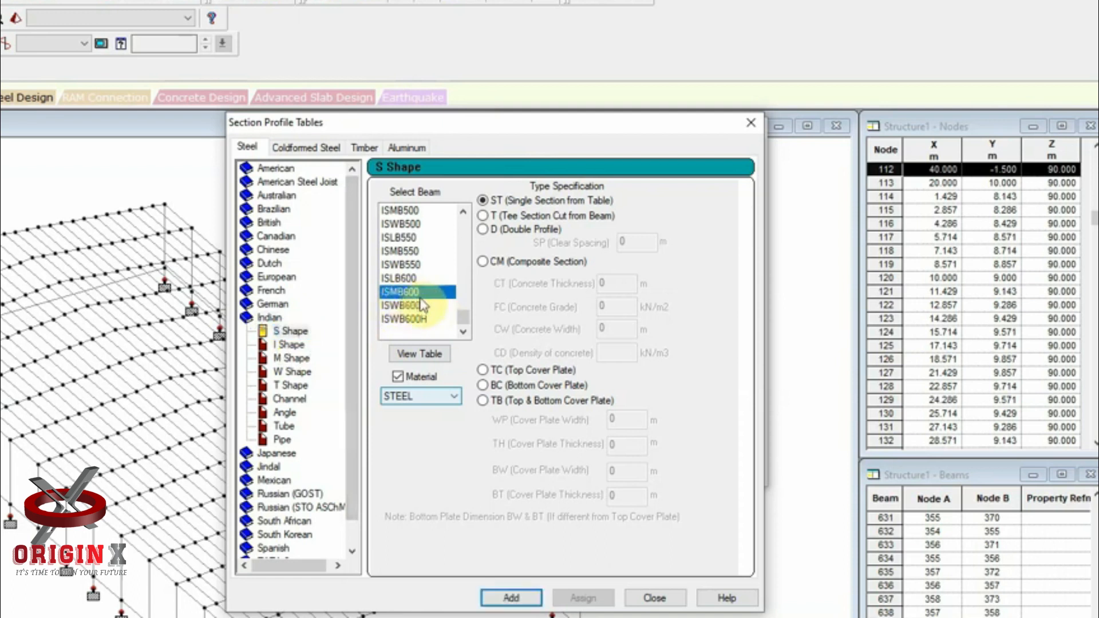
pyautogui.click(526, 598)
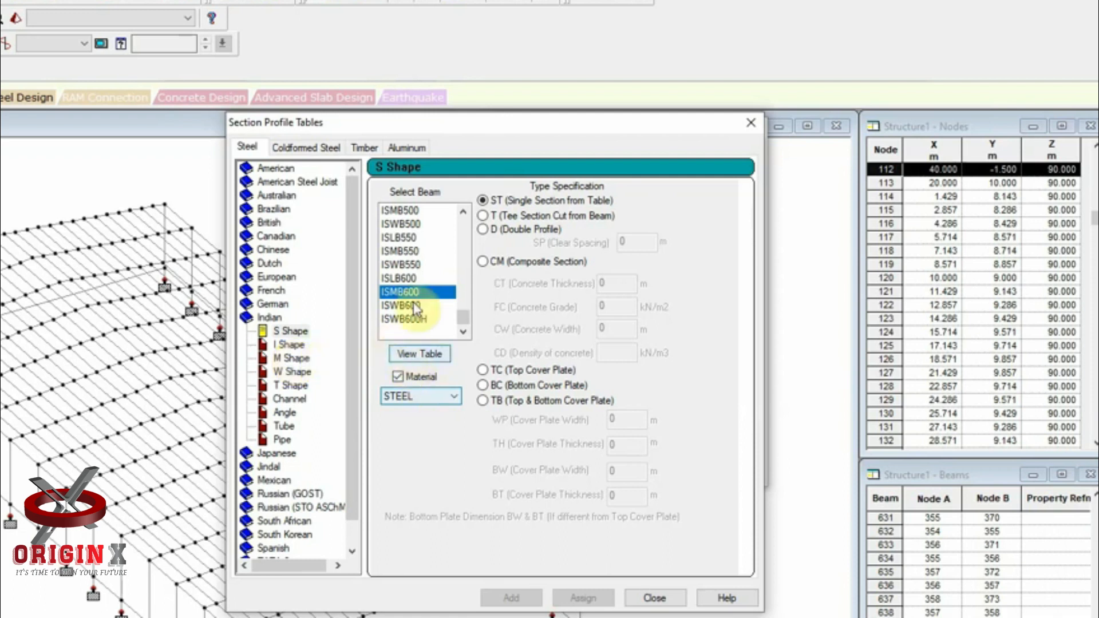
# Step: Browse the Indian S Shape beam list from the 600 series up to the 150 series sizes
pyautogui.scroll(6, 413, 301)
pyautogui.scroll(5, 414, 303)
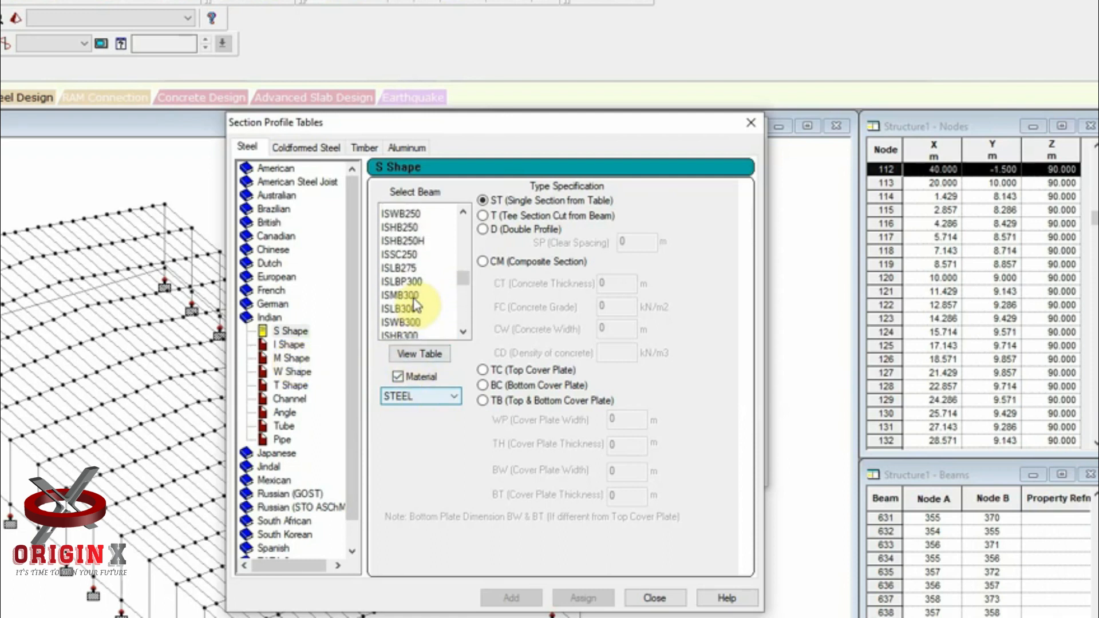
pyautogui.scroll(4, 414, 303)
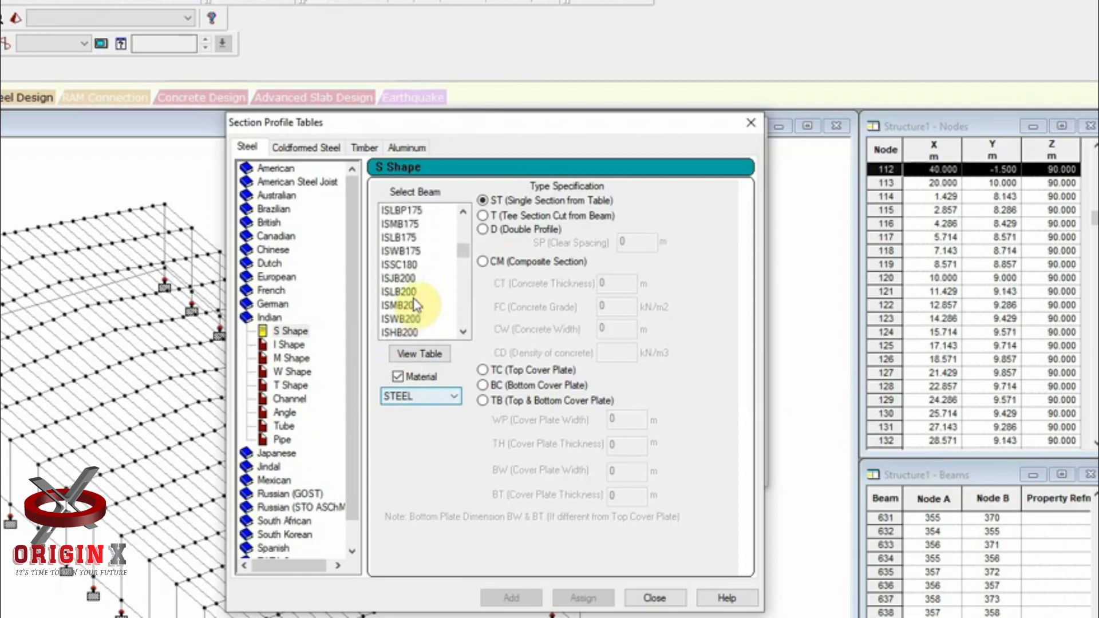
pyautogui.scroll(1, 414, 303)
pyautogui.scroll(3, 415, 303)
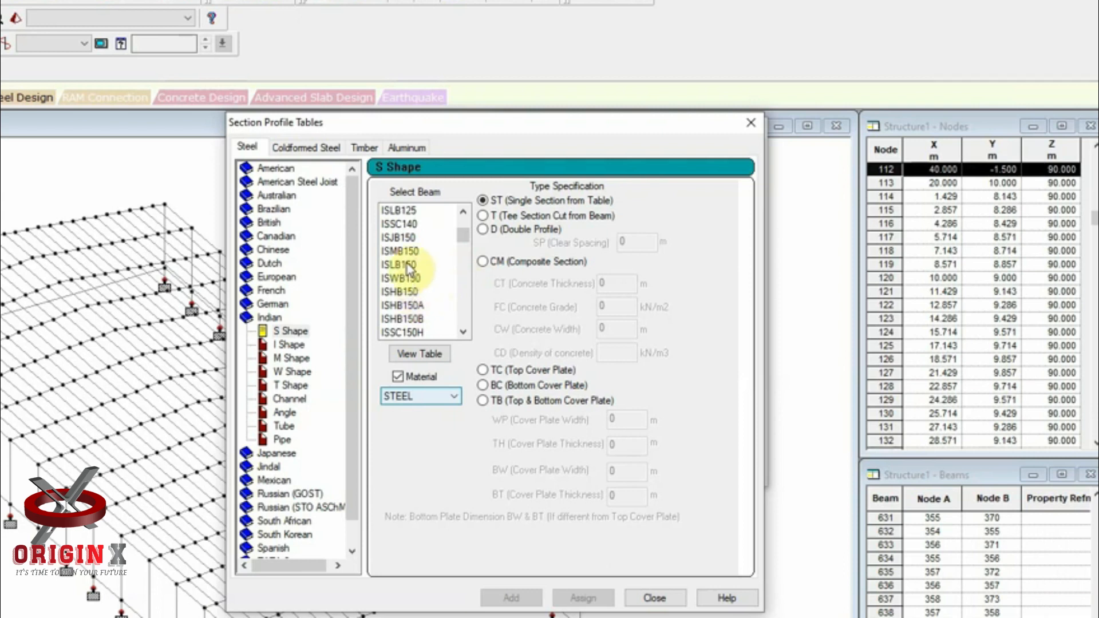
pyautogui.scroll(1, 404, 259)
pyautogui.scroll(-1, 404, 258)
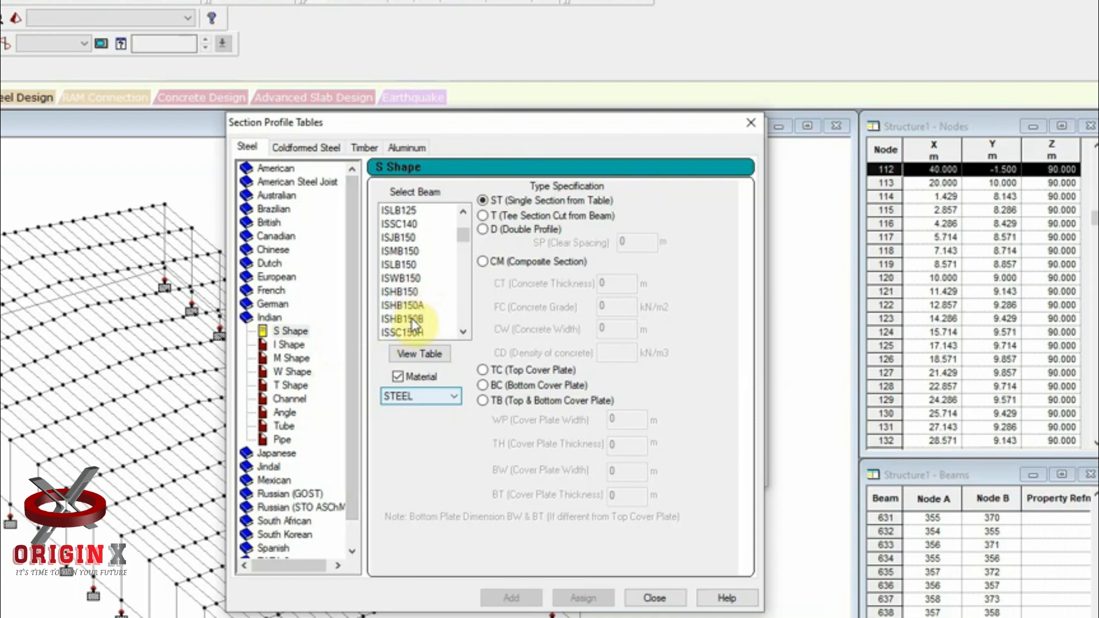
pyautogui.scroll(-1, 424, 315)
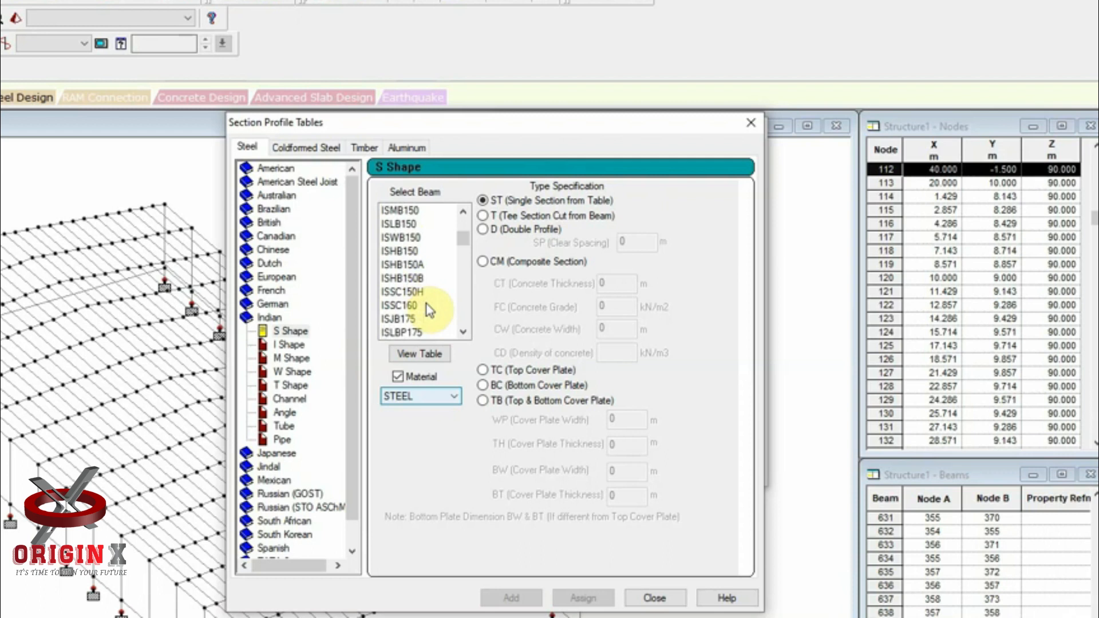
pyautogui.scroll(1, 430, 309)
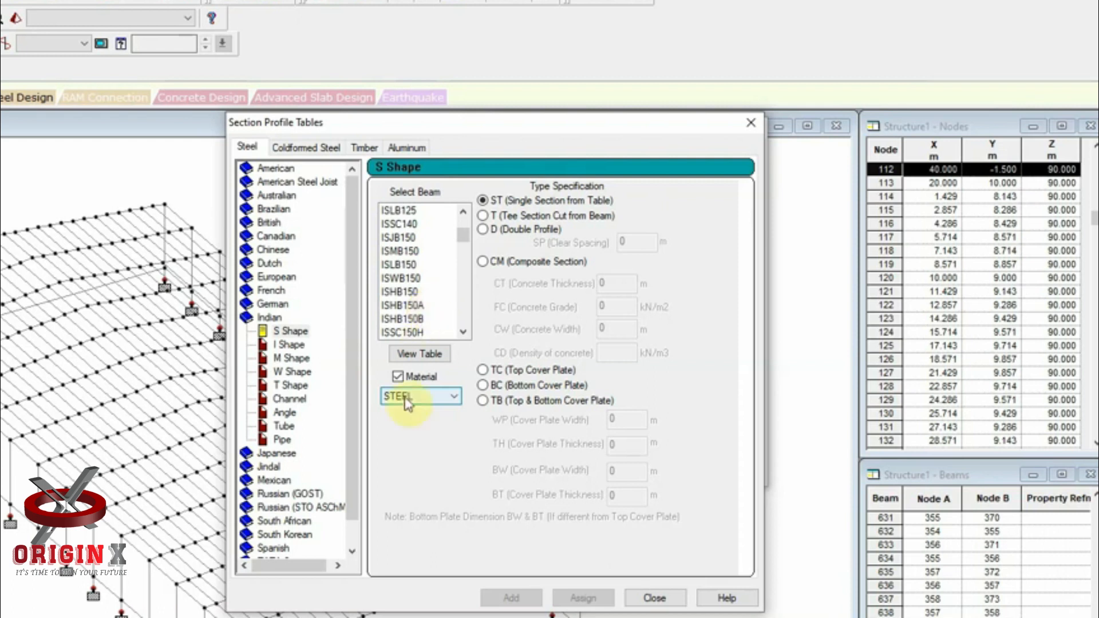
# Step: Add the Indian channel ISMC150 as a single section with STEEL material and leave the section database
pyautogui.click(290, 399)
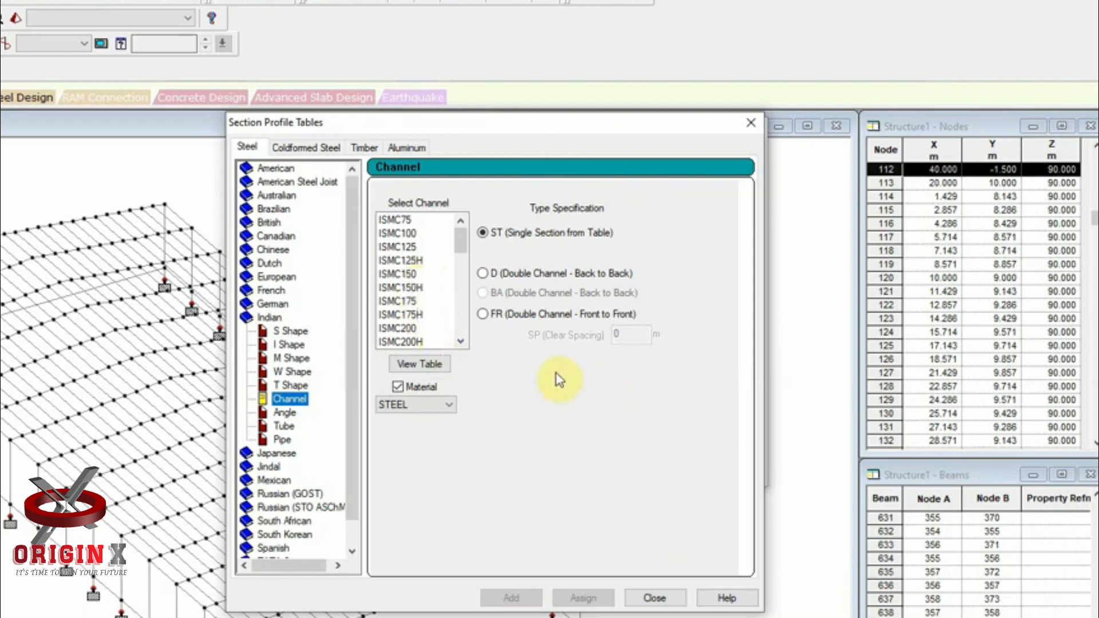
pyautogui.click(419, 275)
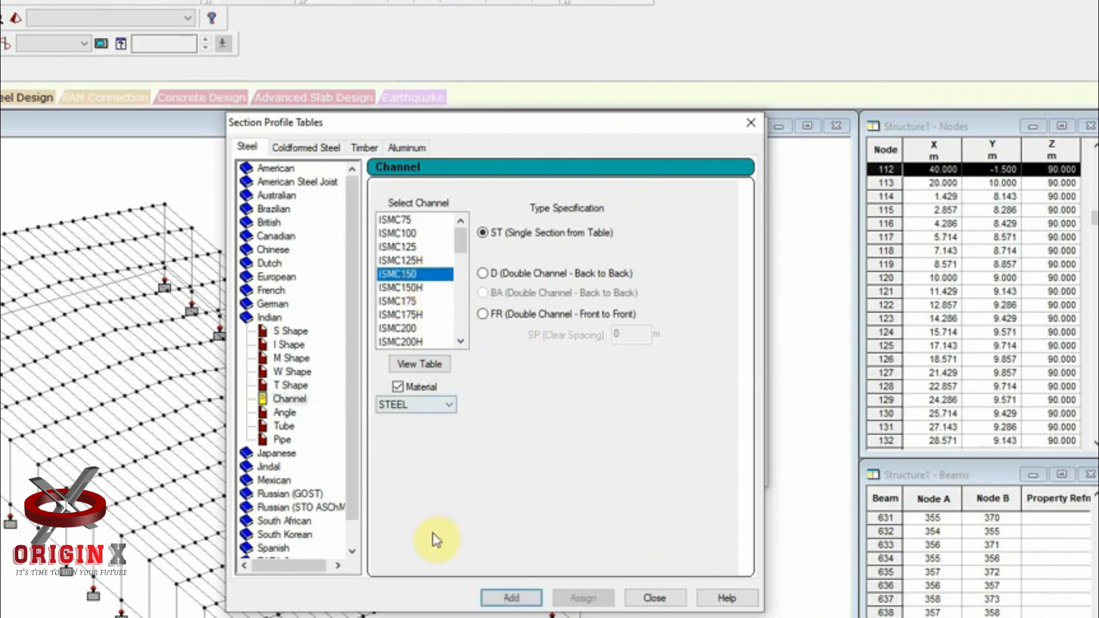
pyautogui.click(512, 598)
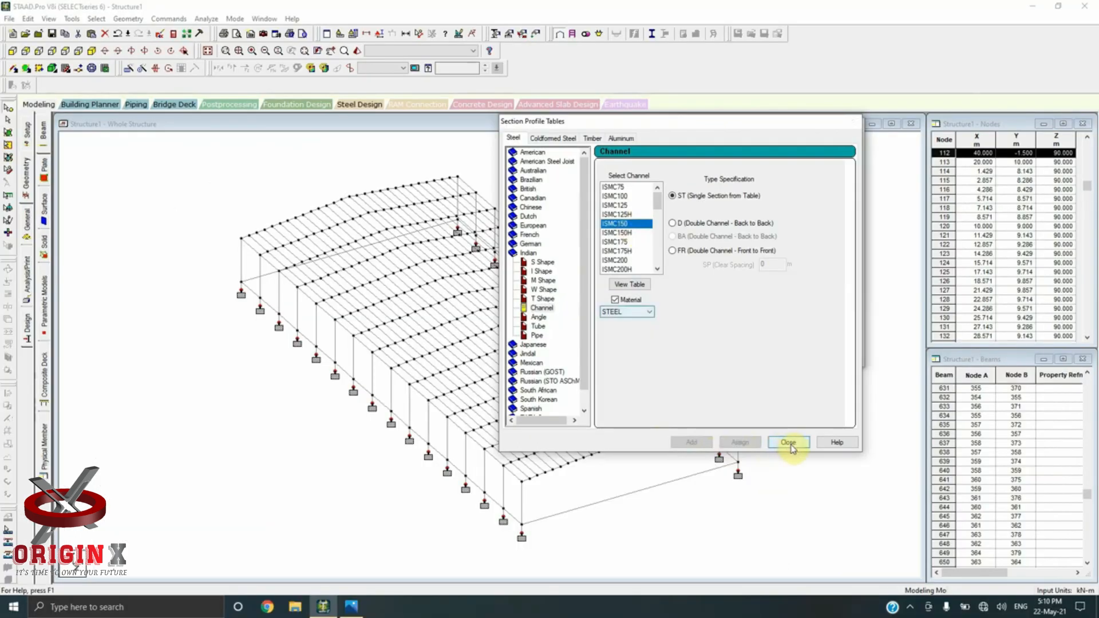
pyautogui.click(789, 443)
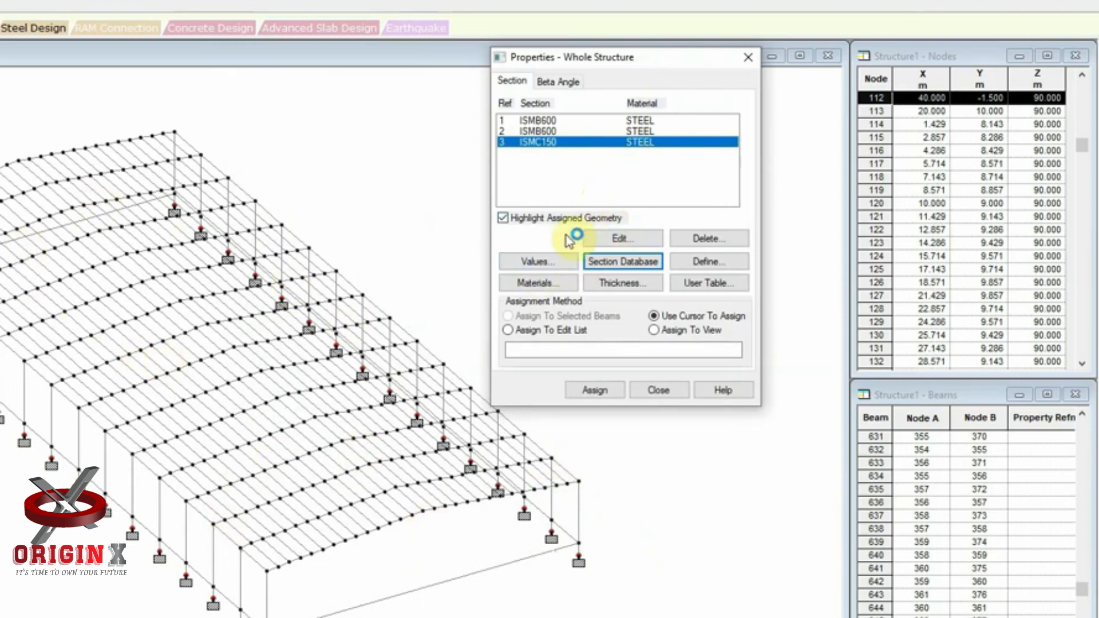
# Step: Define a rectangular CONCRETE section with YD 0.6 m and ZD 0.6 m and add it to the properties
pyautogui.click(711, 262)
pyautogui.click(370, 270)
pyautogui.doubleClick(371, 271)
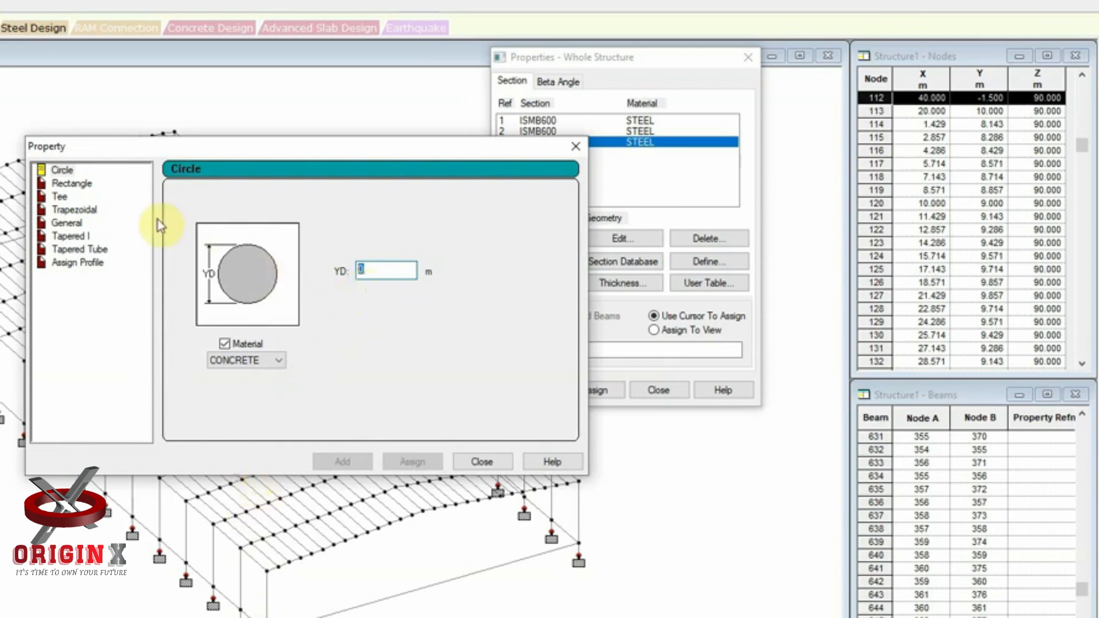
pyautogui.click(73, 183)
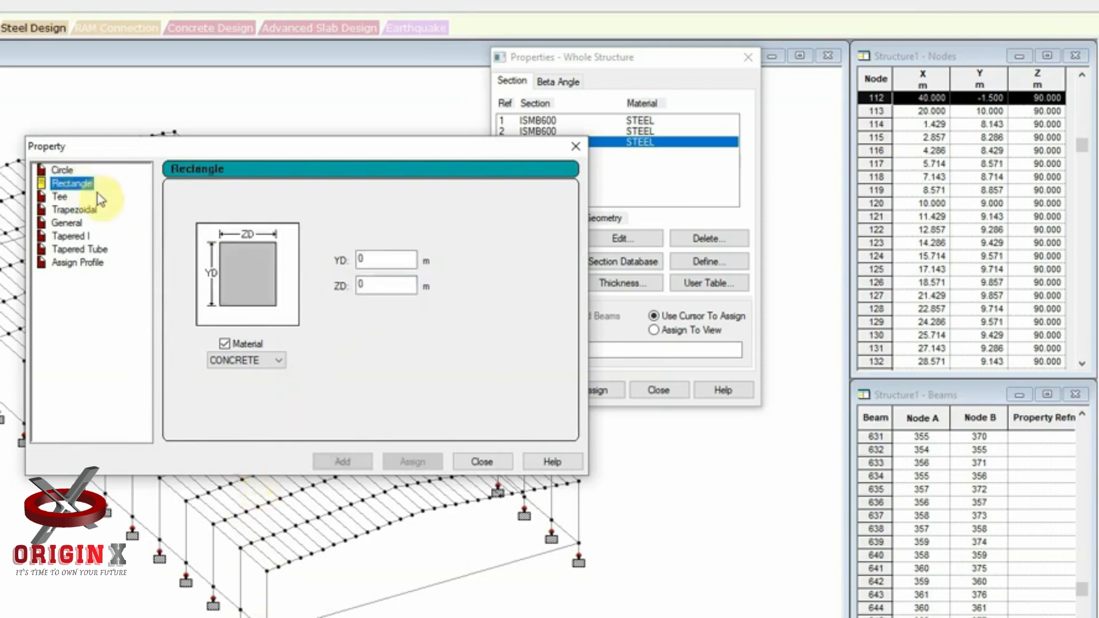
pyautogui.doubleClick(386, 260)
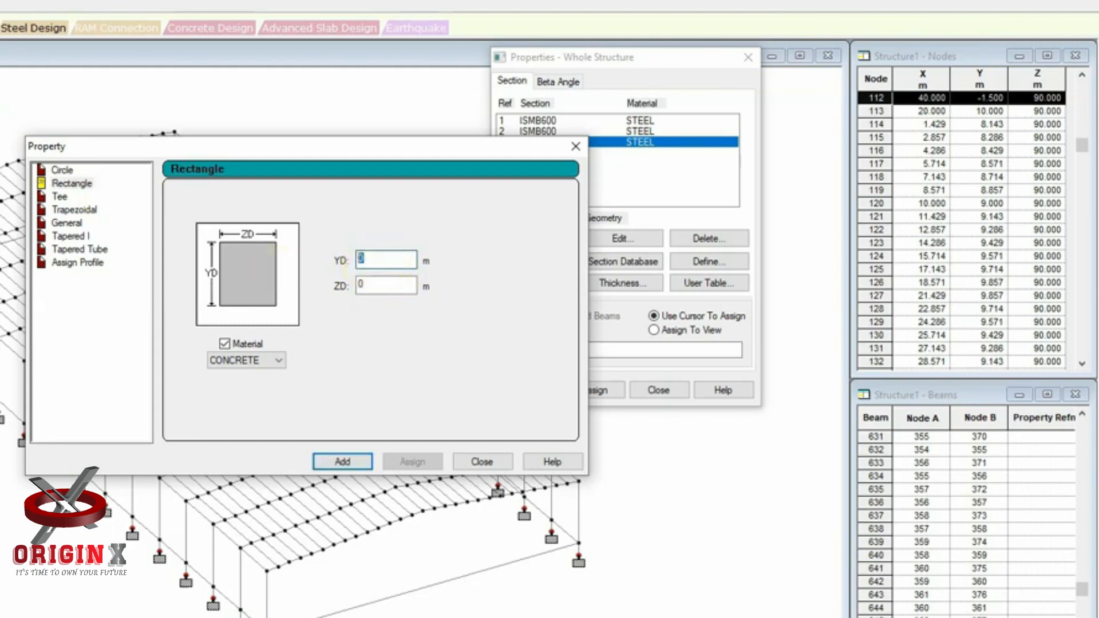
pyautogui.write('0.6')
pyautogui.doubleClick(361, 285)
pyautogui.write('0.6')
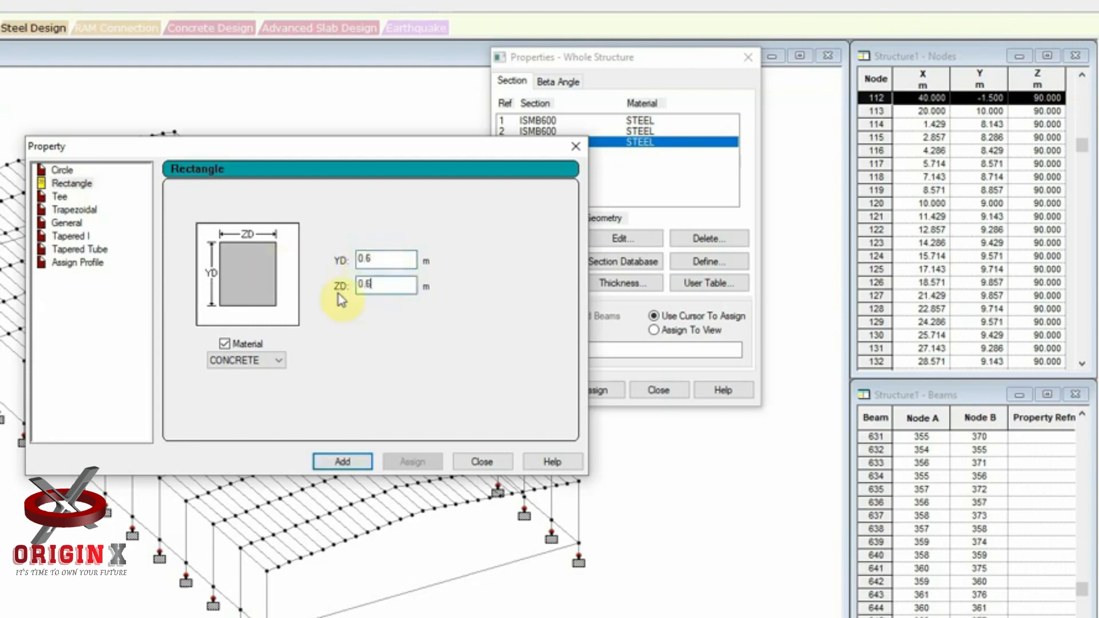
pyautogui.click(347, 461)
# Step: Add a second rectangular CONCRETE section with YD 0.4 m and ZD 0.4 m, then close the property definition
pyautogui.moveTo(383, 154); pyautogui.dragTo(330, 193)
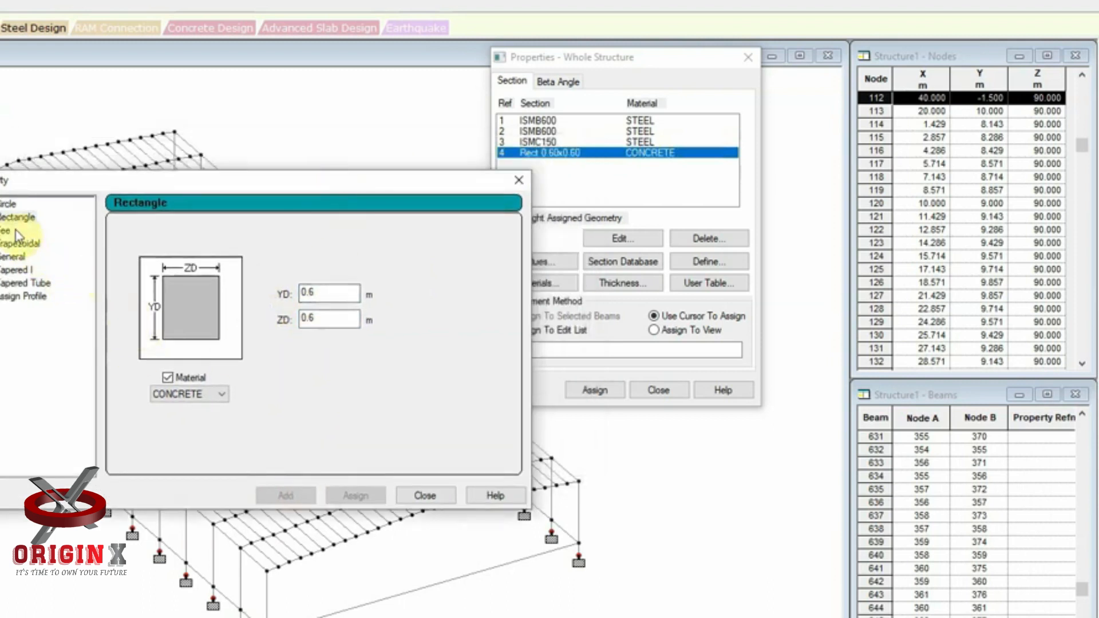
pyautogui.doubleClick(309, 293)
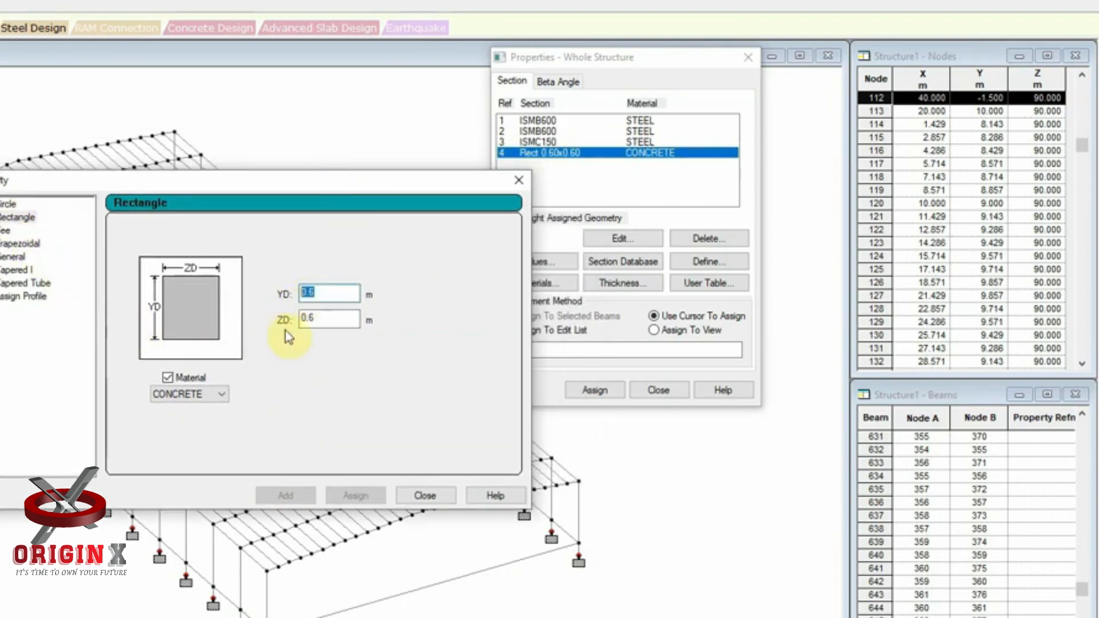
pyautogui.write('0.4')
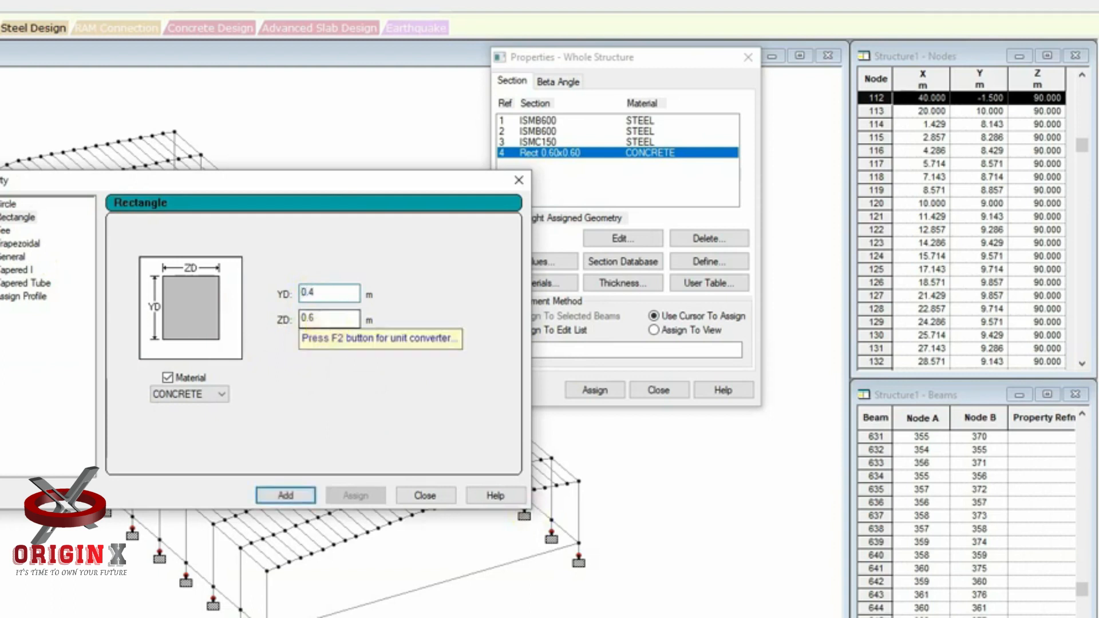
pyautogui.press('Tab')
pyautogui.write('0.4')
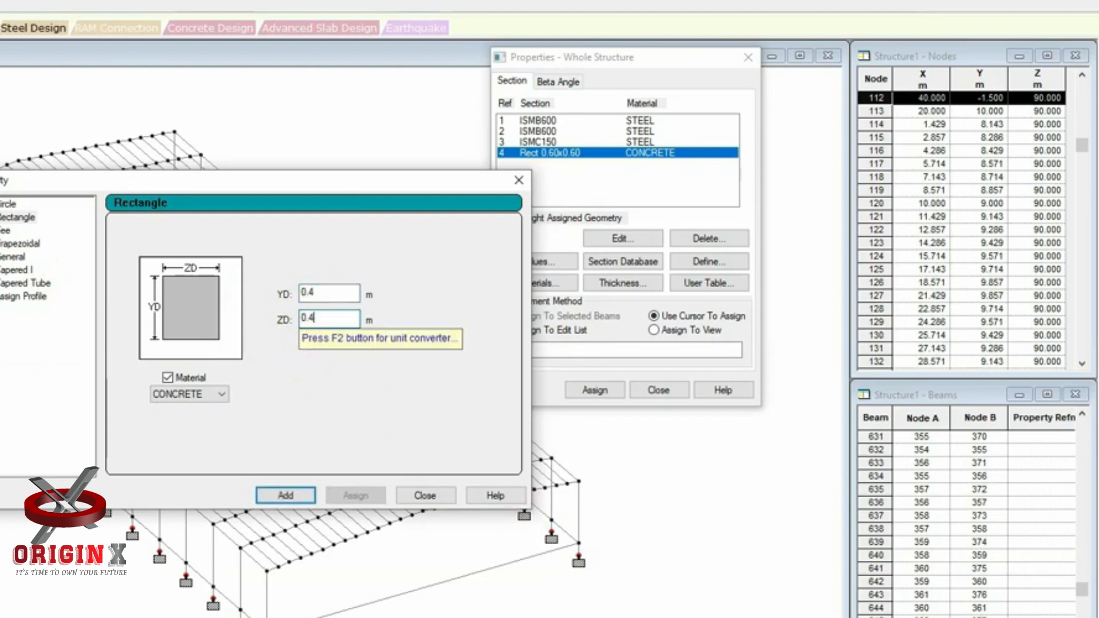
pyautogui.click(288, 497)
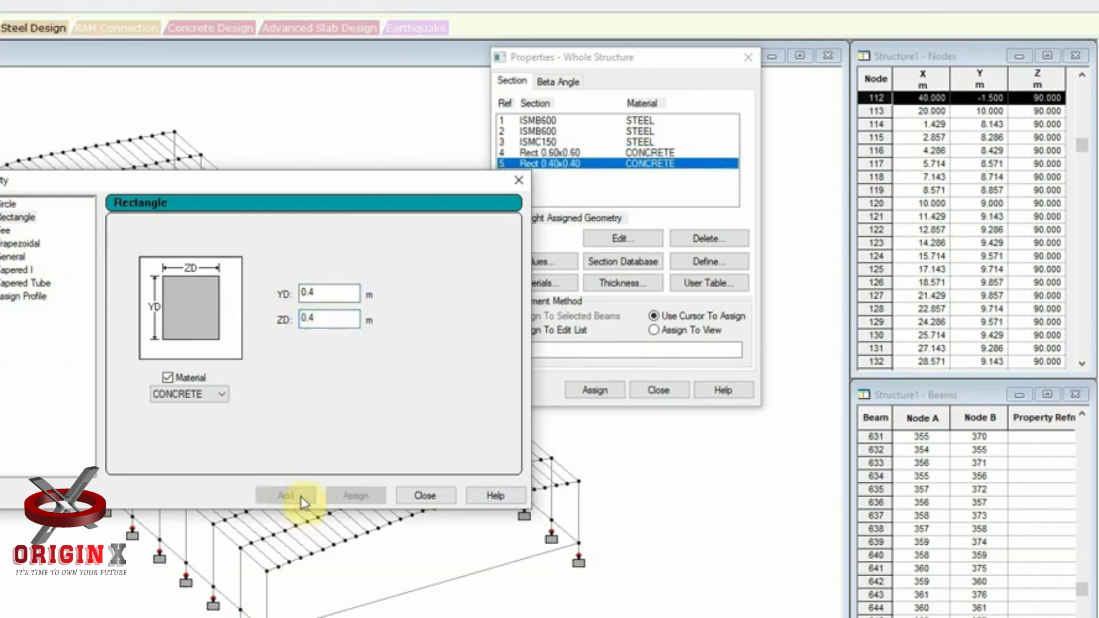
pyautogui.click(425, 496)
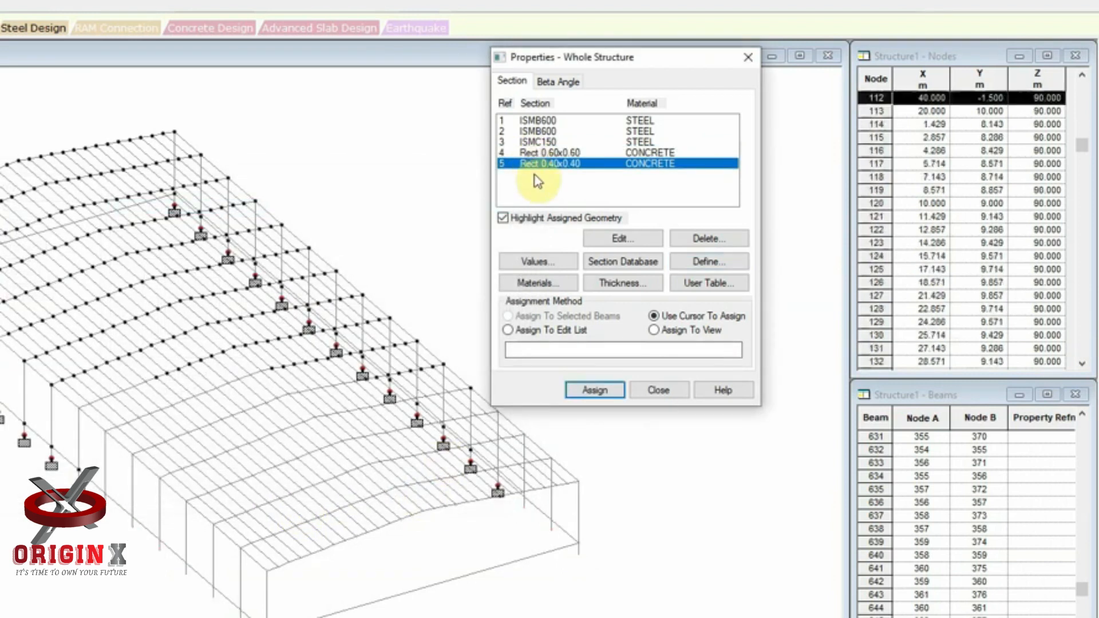
# Step: Assign the first ISMB600 section to the columns above plinth level on both sides of all frames
pyautogui.moveTo(587, 61); pyautogui.dragTo(671, 63)
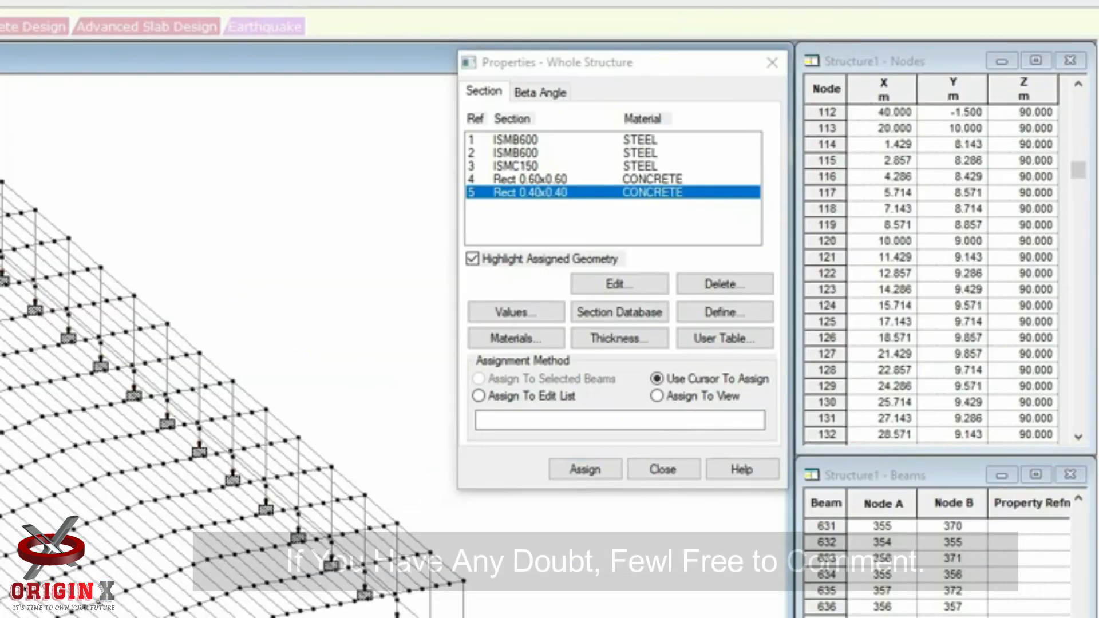
pyautogui.click(519, 141)
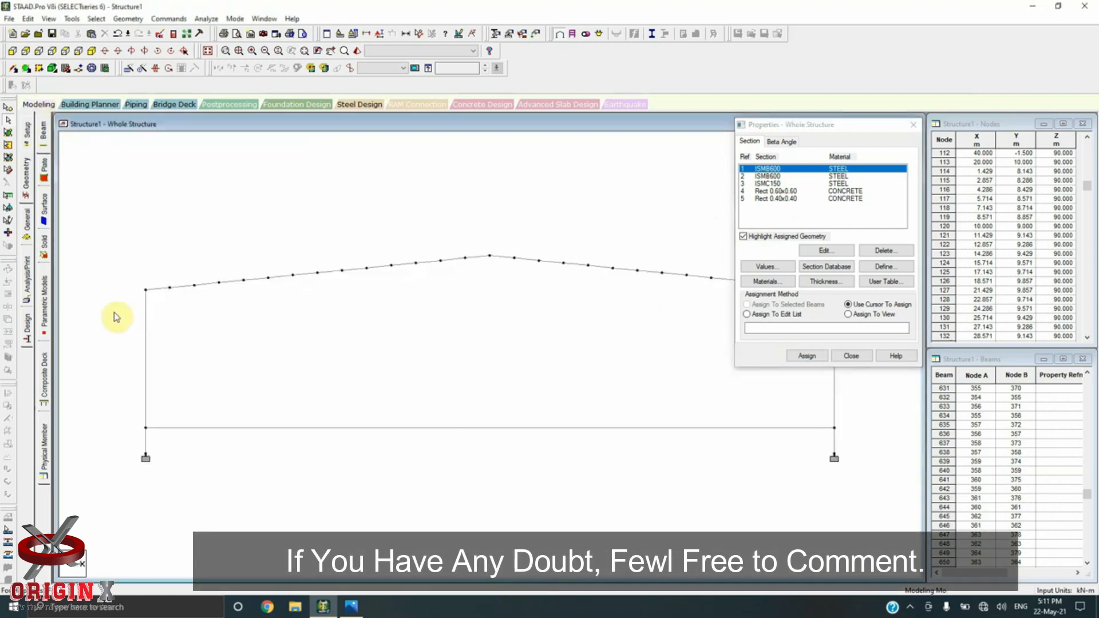
pyautogui.moveTo(115, 307); pyautogui.dragTo(183, 423)
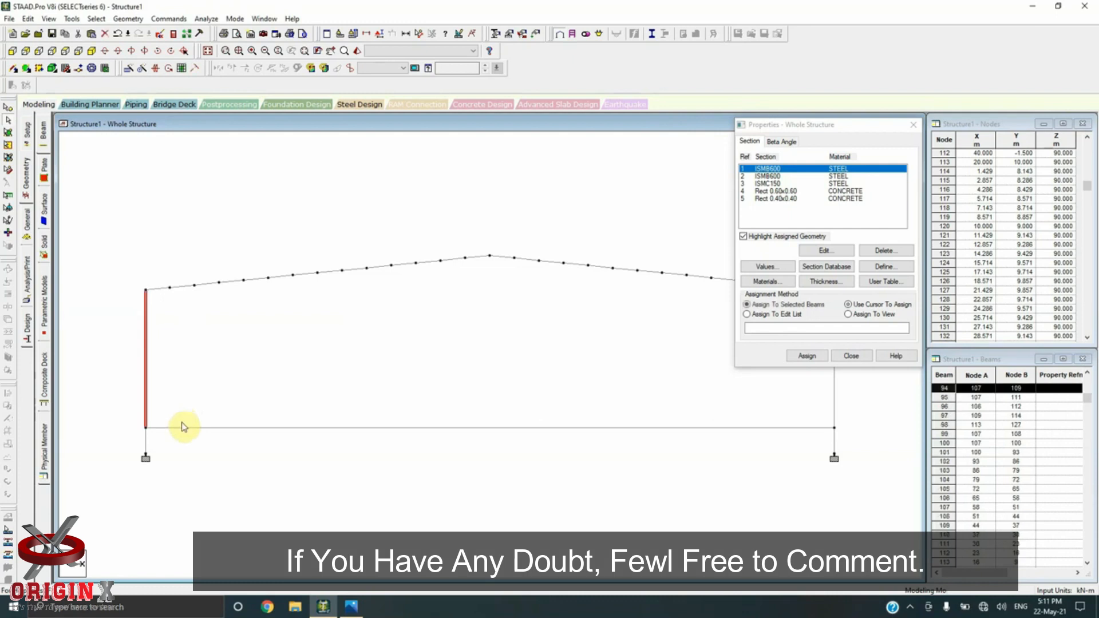
pyautogui.moveTo(816, 129); pyautogui.dragTo(658, 123)
pyautogui.moveTo(817, 305); pyautogui.dragTo(856, 417)
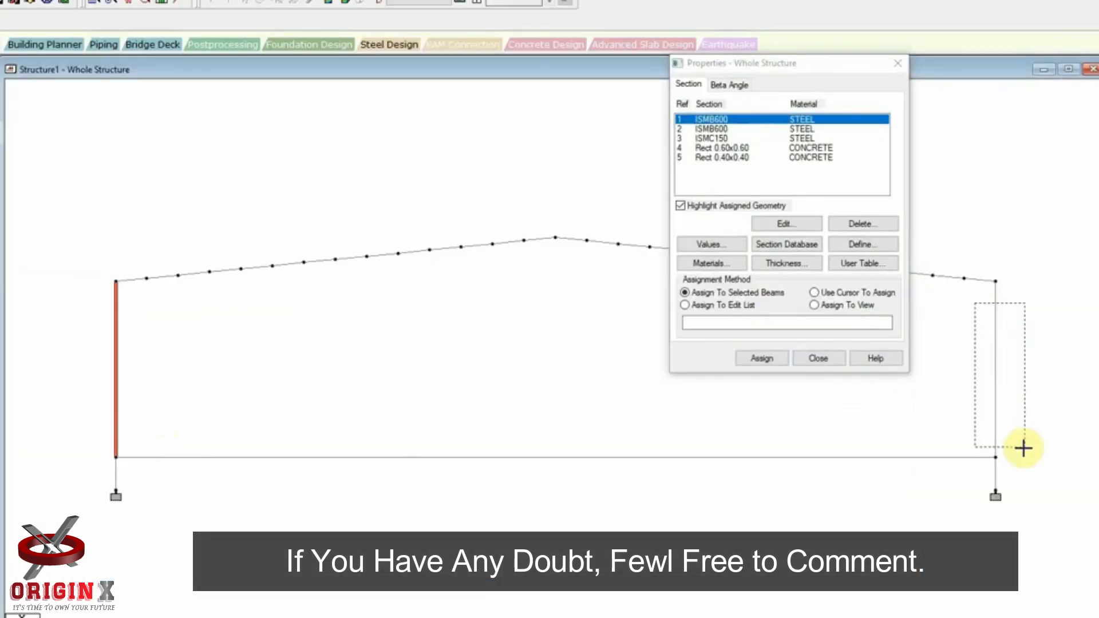
pyautogui.moveTo(1024, 448); pyautogui.dragTo(1025, 449)
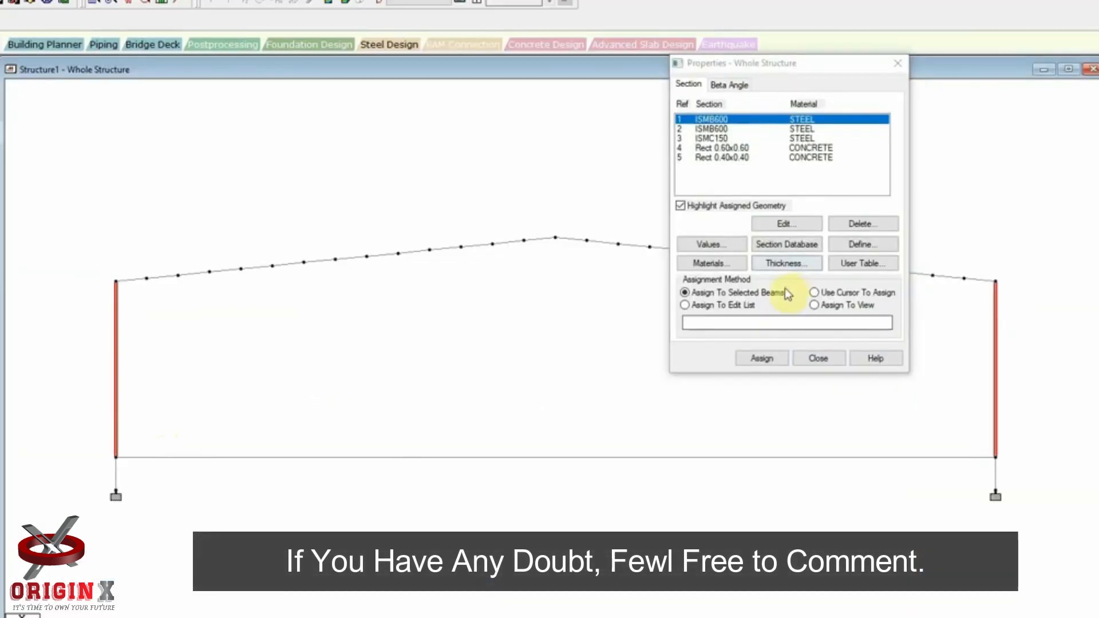
pyautogui.click(63, 2)
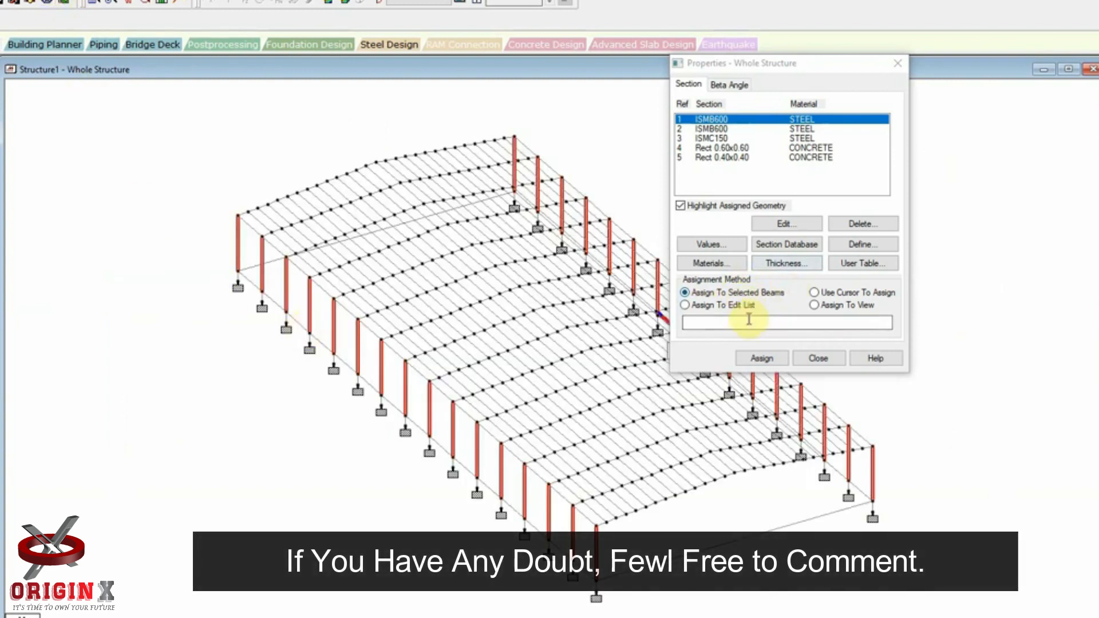
pyautogui.click(770, 359)
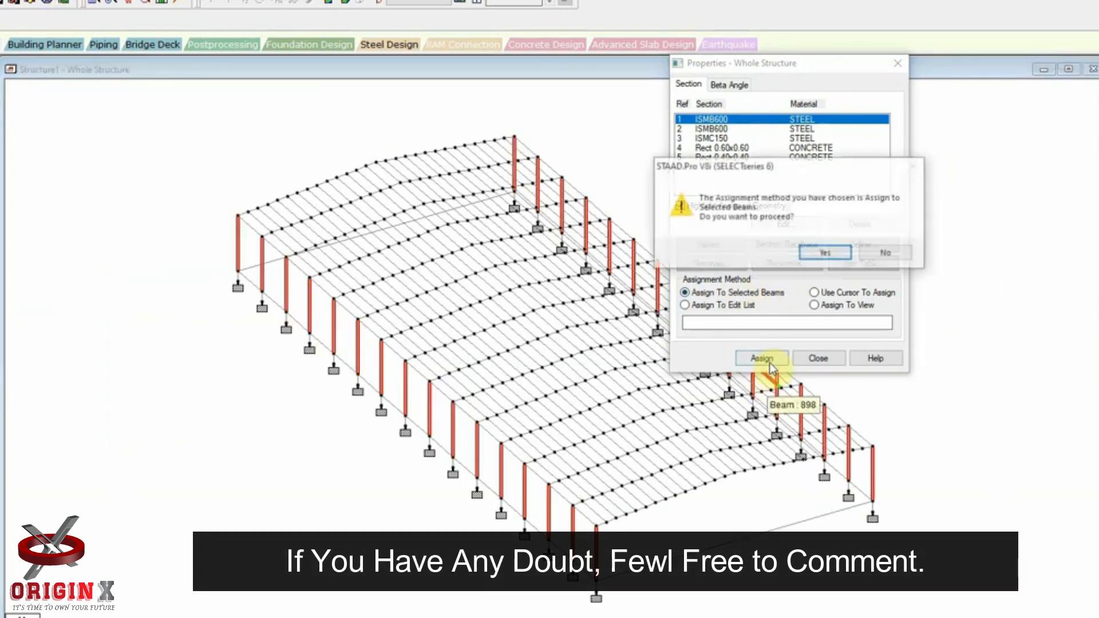
pyautogui.click(825, 253)
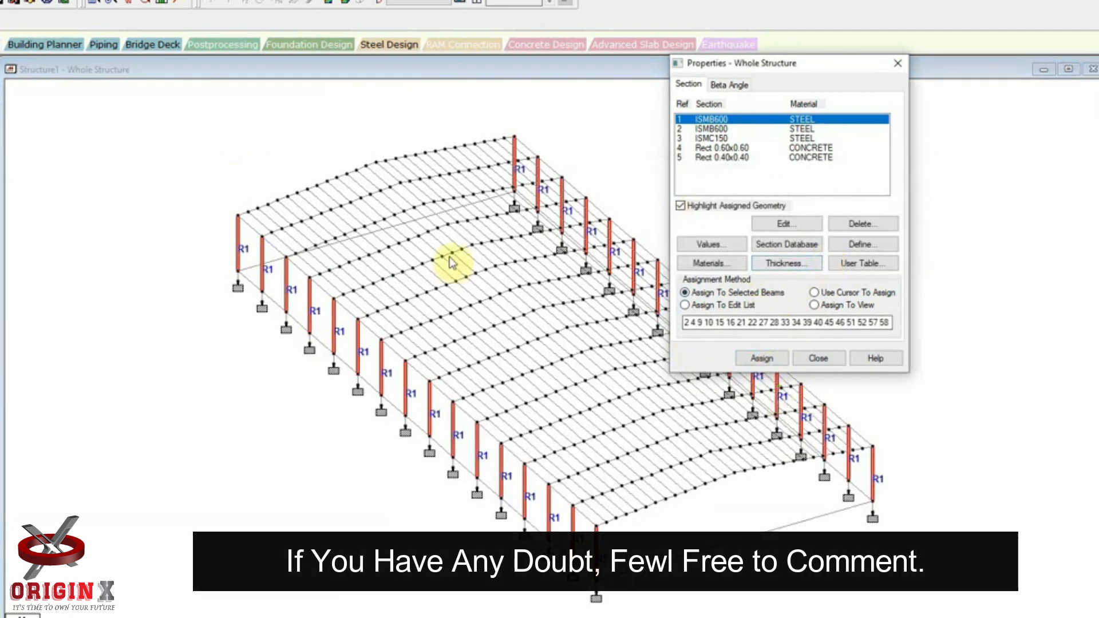
pyautogui.click(849, 251)
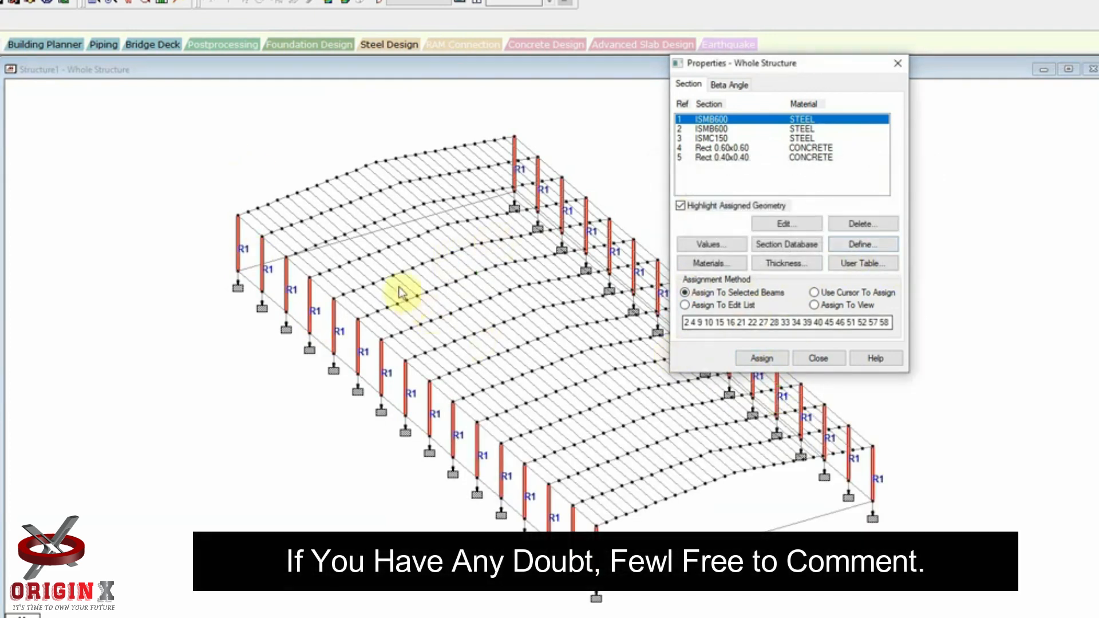
# Step: Choose the ISMC150 section and select all beams running parallel to the Z axis
pyautogui.click(716, 129)
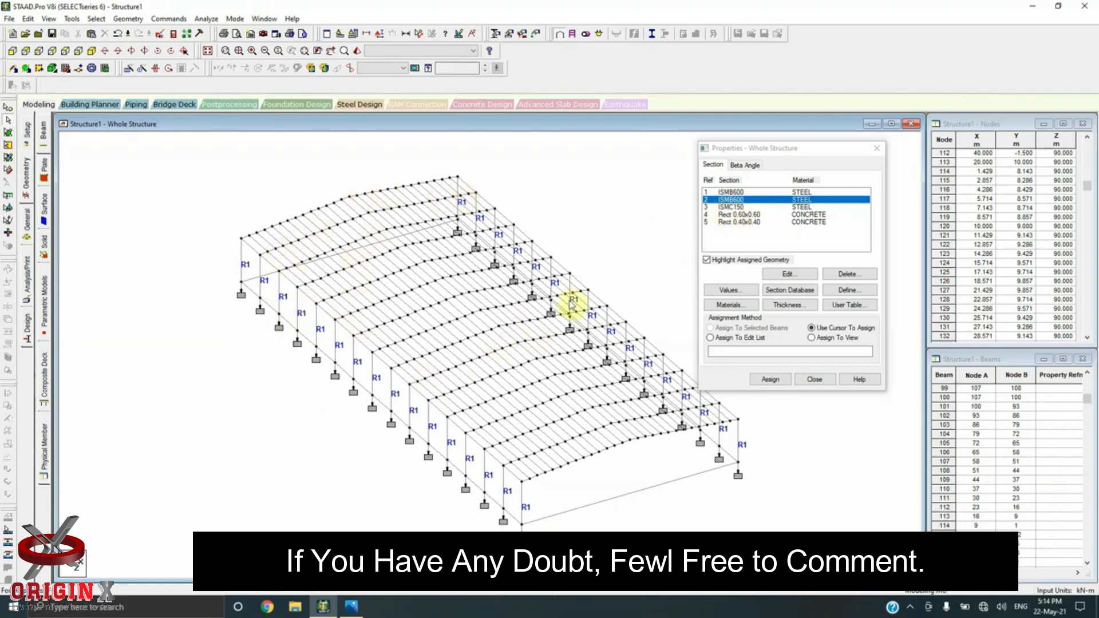
pyautogui.click(740, 208)
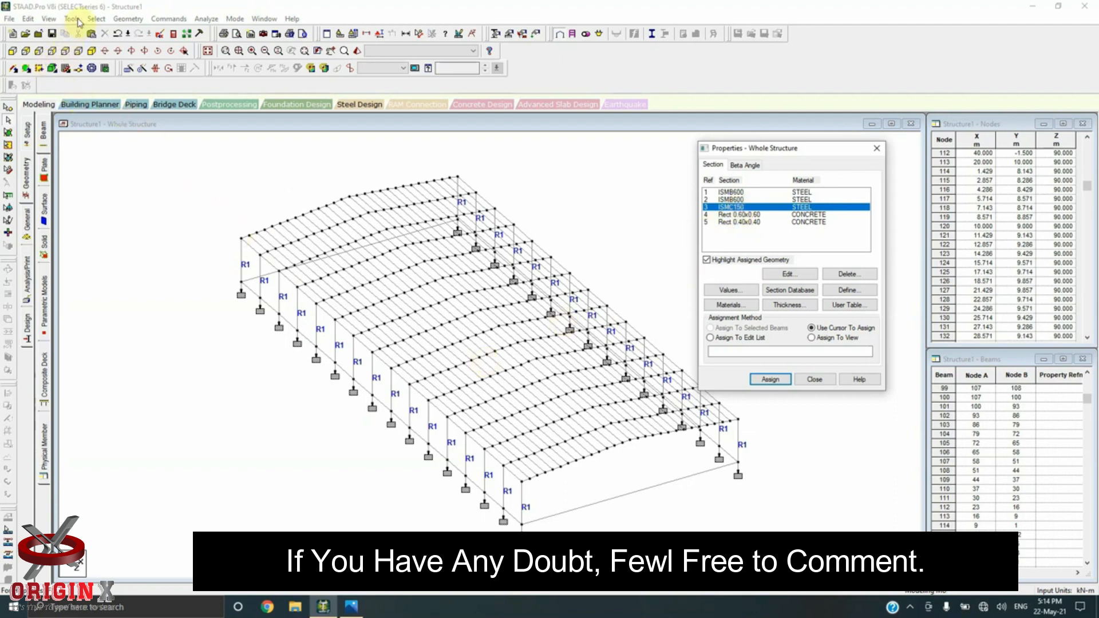
pyautogui.click(96, 19)
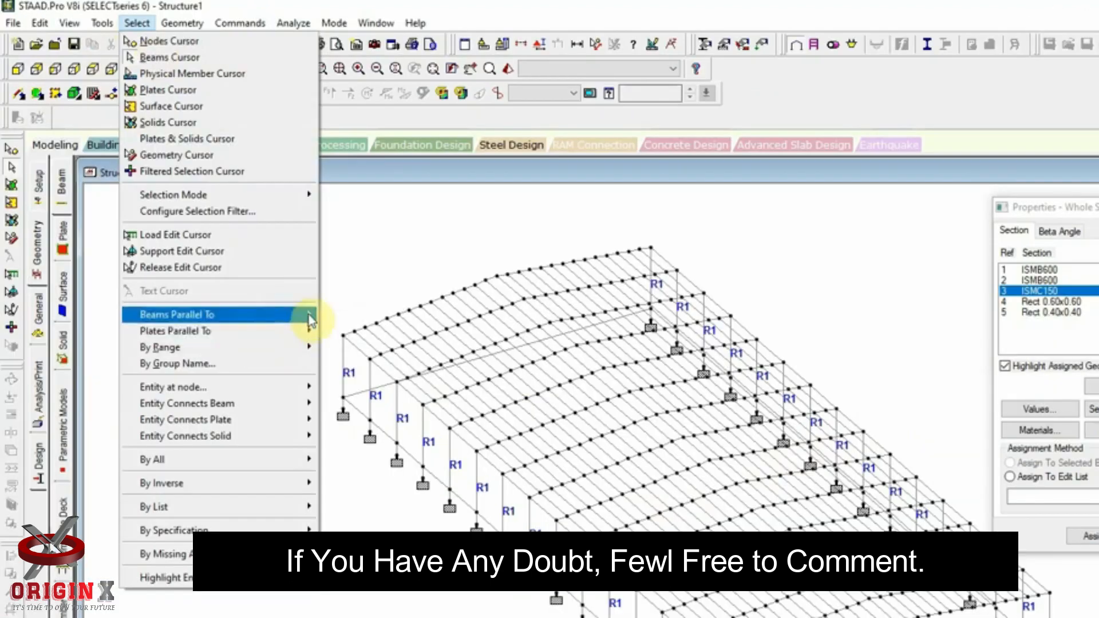
pyautogui.moveTo(214, 223)
pyautogui.click(367, 322)
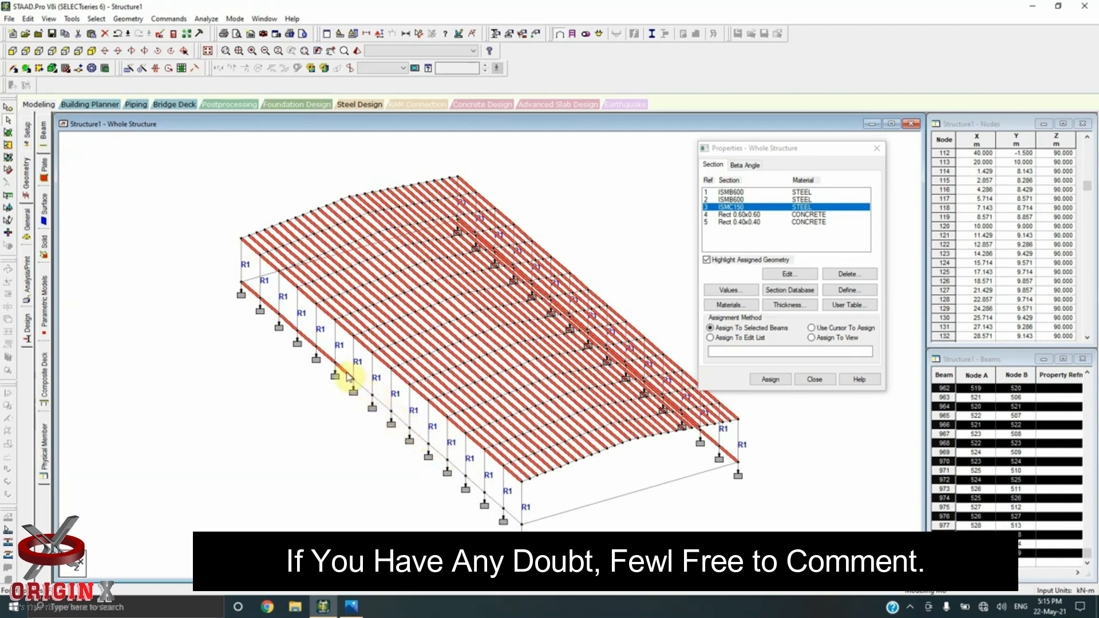
# Step: Remove the remaining plinth-level longitudinal beams along the side wall from the selection, keeping only the roof members selected
pyautogui.click(134, 52)
pyautogui.click(142, 51)
pyautogui.click(141, 52)
pyautogui.click(142, 51)
pyautogui.click(141, 52)
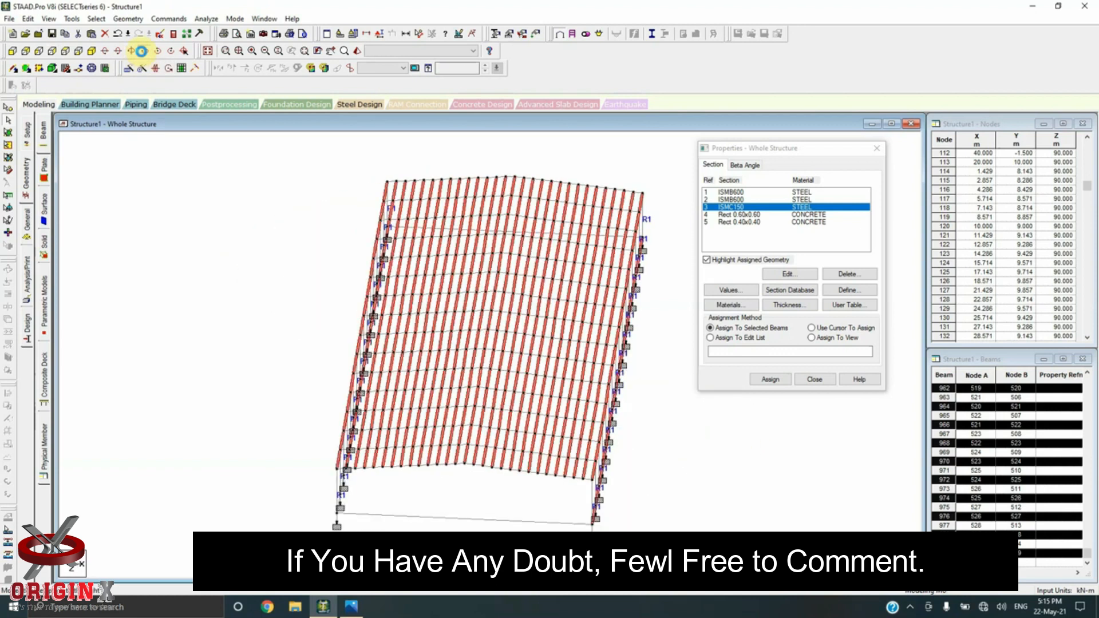
pyautogui.click(142, 51)
pyautogui.moveTo(777, 152); pyautogui.dragTo(879, 155)
pyautogui.click(753, 298)
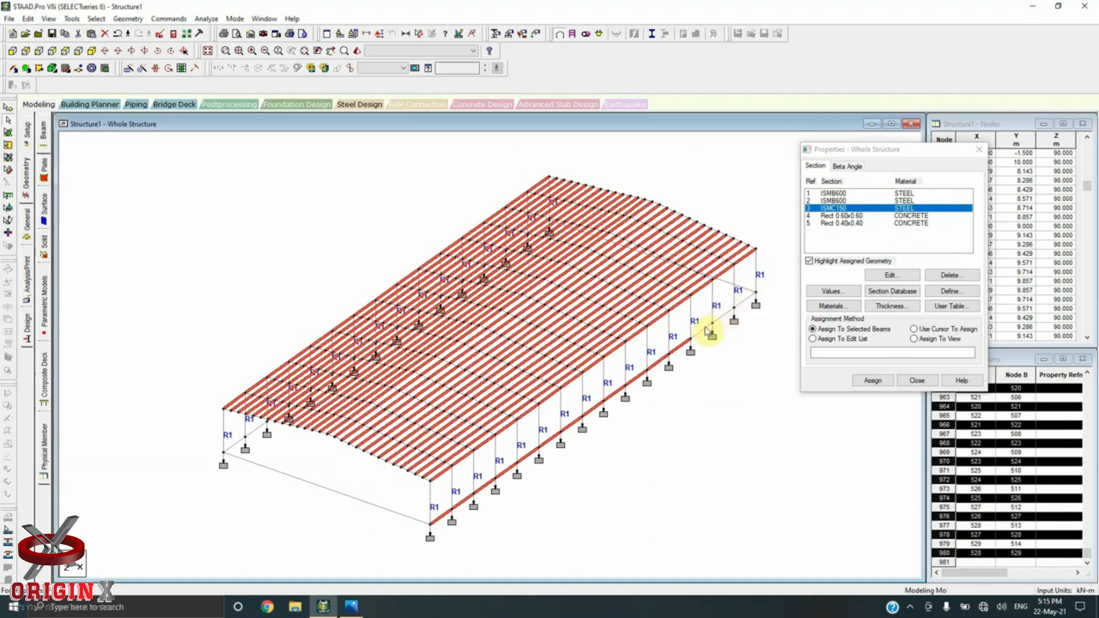
pyautogui.keyDown('ctrl'); pyautogui.click(687, 343); pyautogui.keyUp('ctrl')
pyautogui.keyDown('ctrl'); pyautogui.click(659, 363); pyautogui.keyUp('ctrl')
pyautogui.keyDown('ctrl'); pyautogui.click(611, 398); pyautogui.keyUp('ctrl')
pyautogui.keyDown('ctrl'); pyautogui.click(594, 413); pyautogui.keyUp('ctrl')
pyautogui.keyDown('ctrl'); pyautogui.click(571, 434); pyautogui.keyUp('ctrl')
pyautogui.keyDown('ctrl'); pyautogui.click(547, 448); pyautogui.keyUp('ctrl')
pyautogui.keyDown('ctrl'); pyautogui.click(528, 456); pyautogui.keyUp('ctrl')
pyautogui.keyDown('ctrl'); pyautogui.click(506, 471); pyautogui.keyUp('ctrl')
pyautogui.keyDown('ctrl'); pyautogui.click(485, 488); pyautogui.keyUp('ctrl')
pyautogui.keyDown('ctrl'); pyautogui.click(463, 502); pyautogui.keyUp('ctrl')
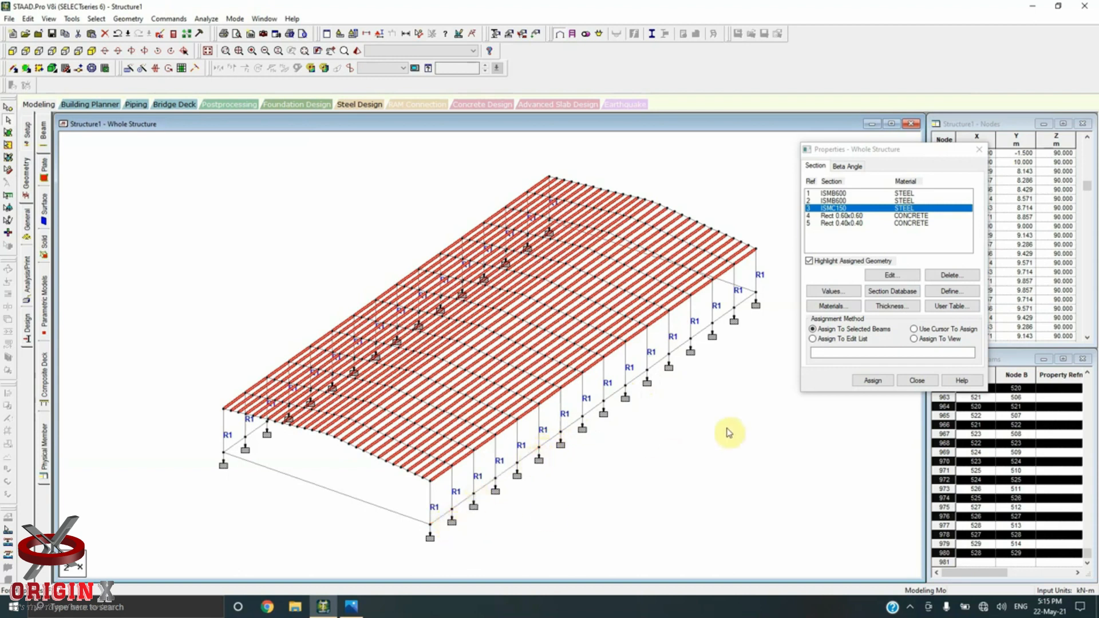
# Step: Assign the ISMC150 section to the selected roof purlins, then clear the selection
pyautogui.click(874, 380)
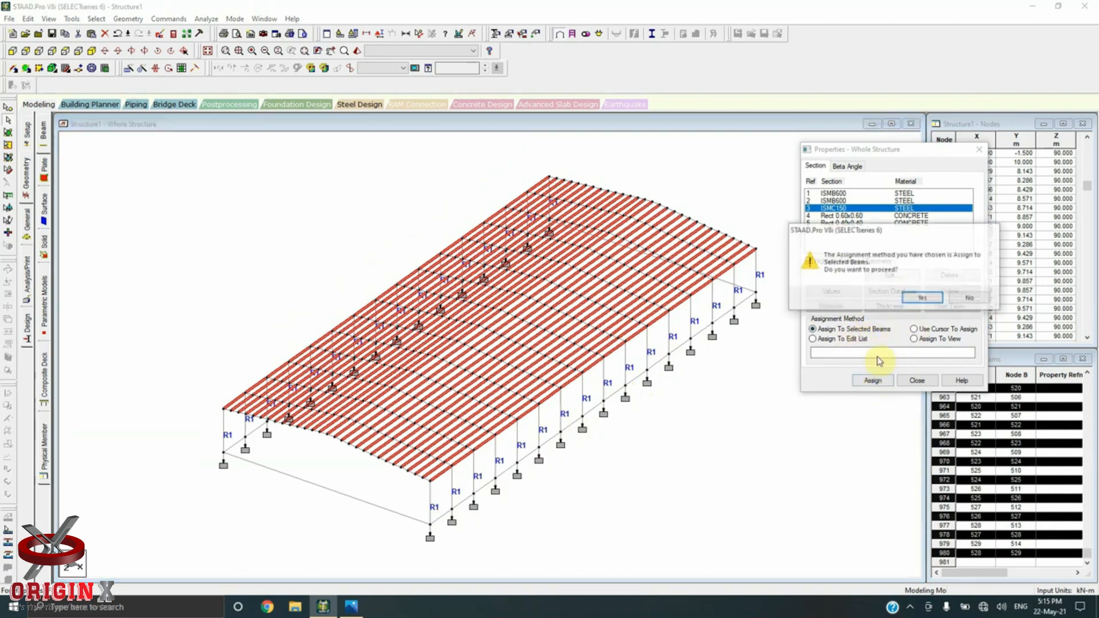
pyautogui.click(911, 296)
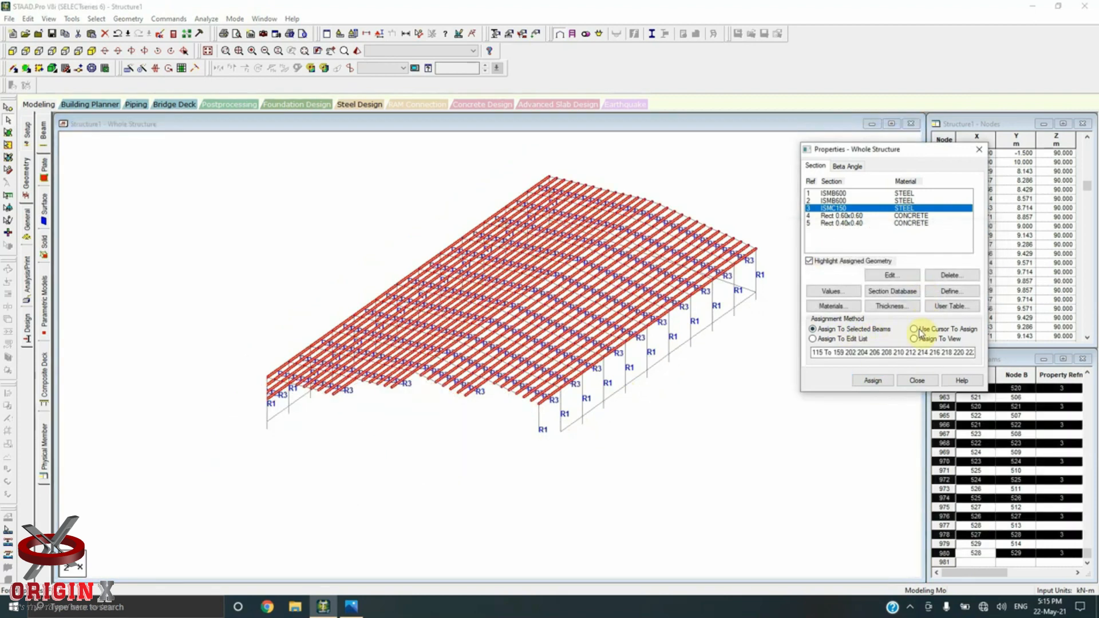
pyautogui.click(761, 202)
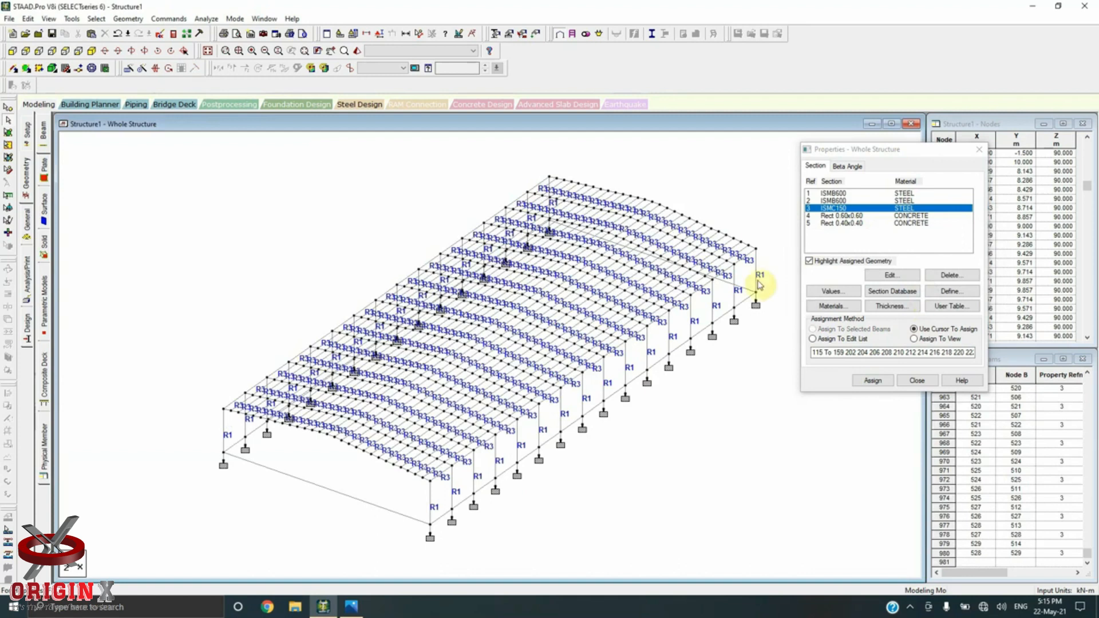
# Step: Assign the Rect 0.60x0.60 concrete section to the short columns between the supports and plinth level on both sides of all frames
pyautogui.click(842, 216)
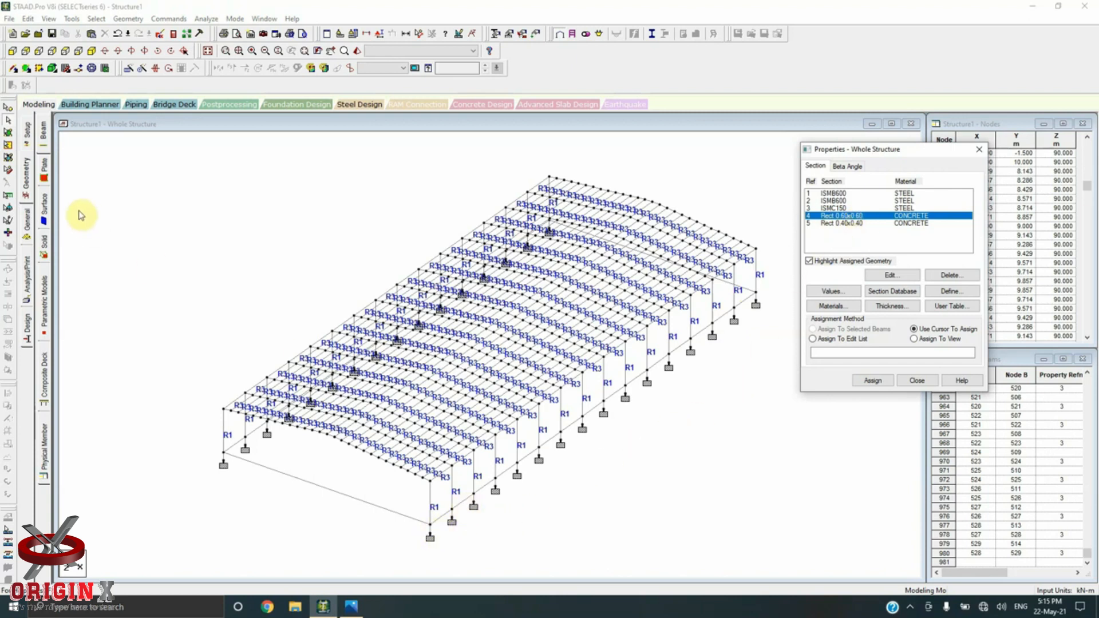
pyautogui.click(19, 69)
pyautogui.moveTo(128, 432); pyautogui.dragTo(205, 481)
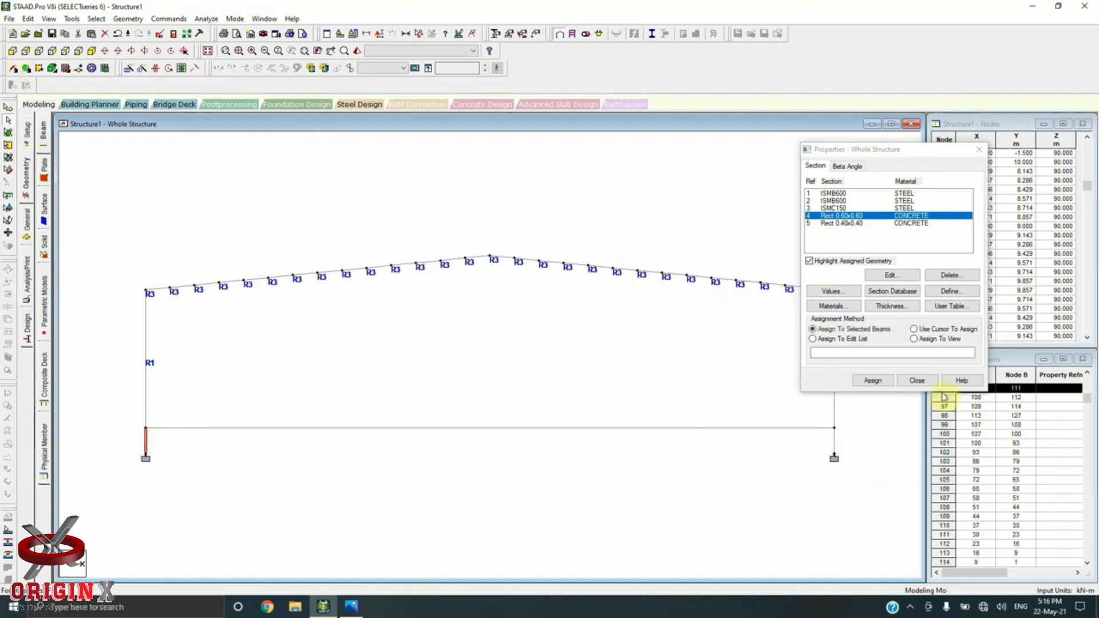
pyautogui.moveTo(848, 437); pyautogui.dragTo(789, 472)
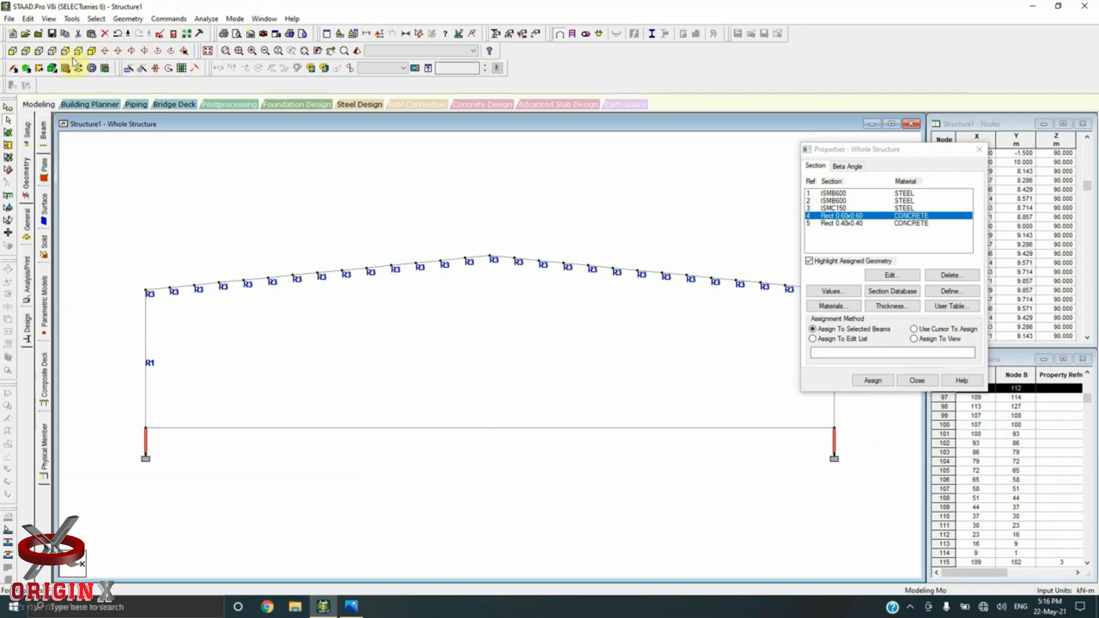
pyautogui.click(92, 52)
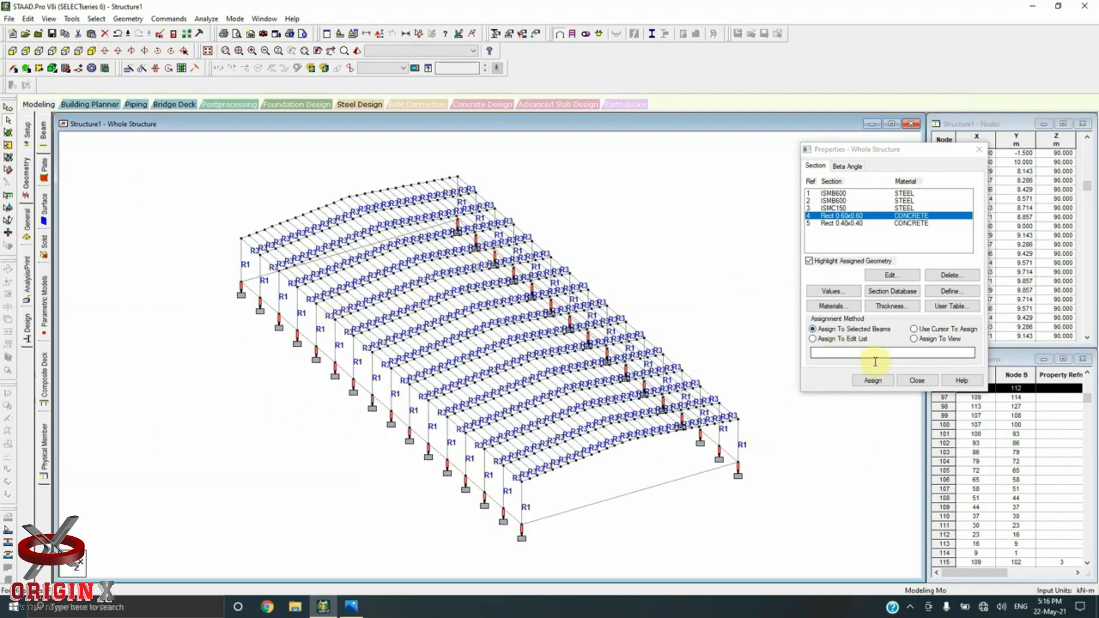
pyautogui.click(872, 380)
pyautogui.click(923, 299)
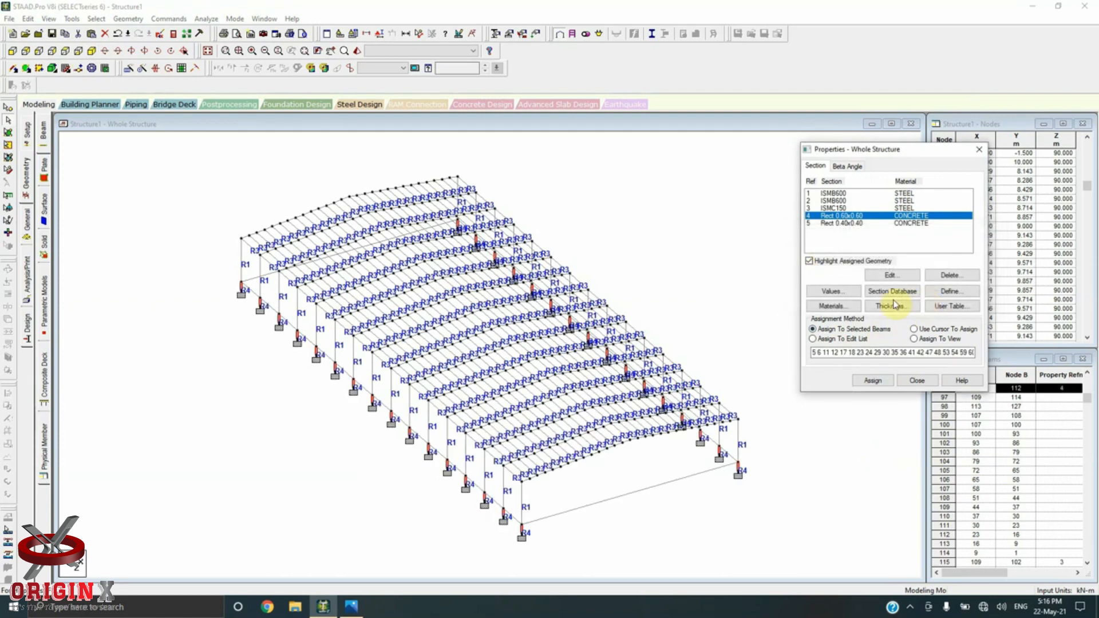
pyautogui.click(166, 279)
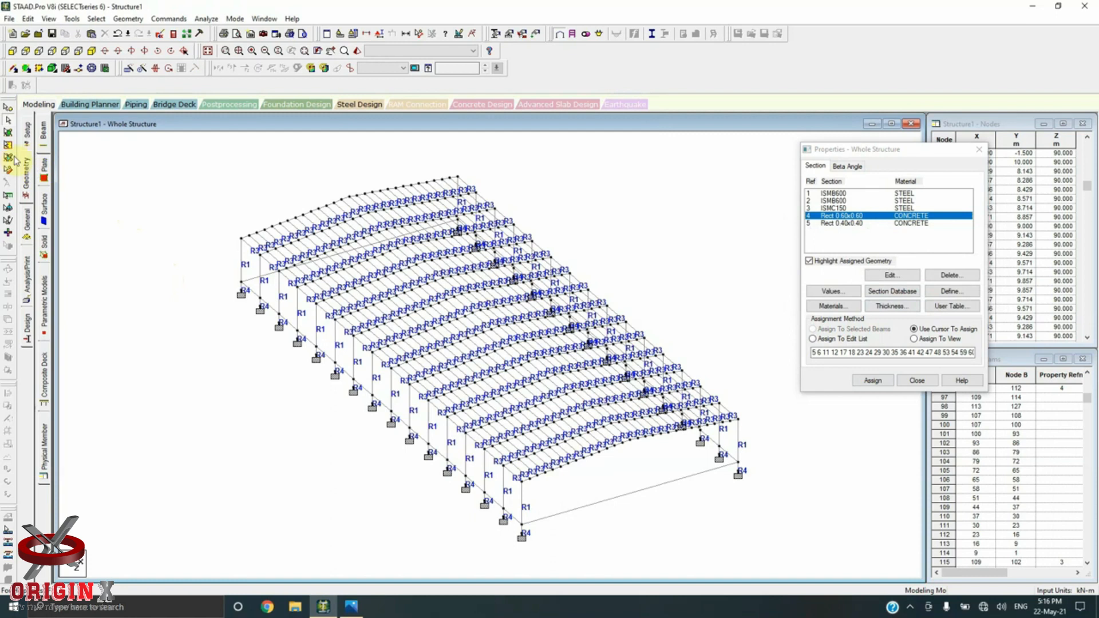
# Step: Assign the Rect 0.40x0.40 concrete section to all plinth-level beams around the building, then clear the selection
pyautogui.click(12, 51)
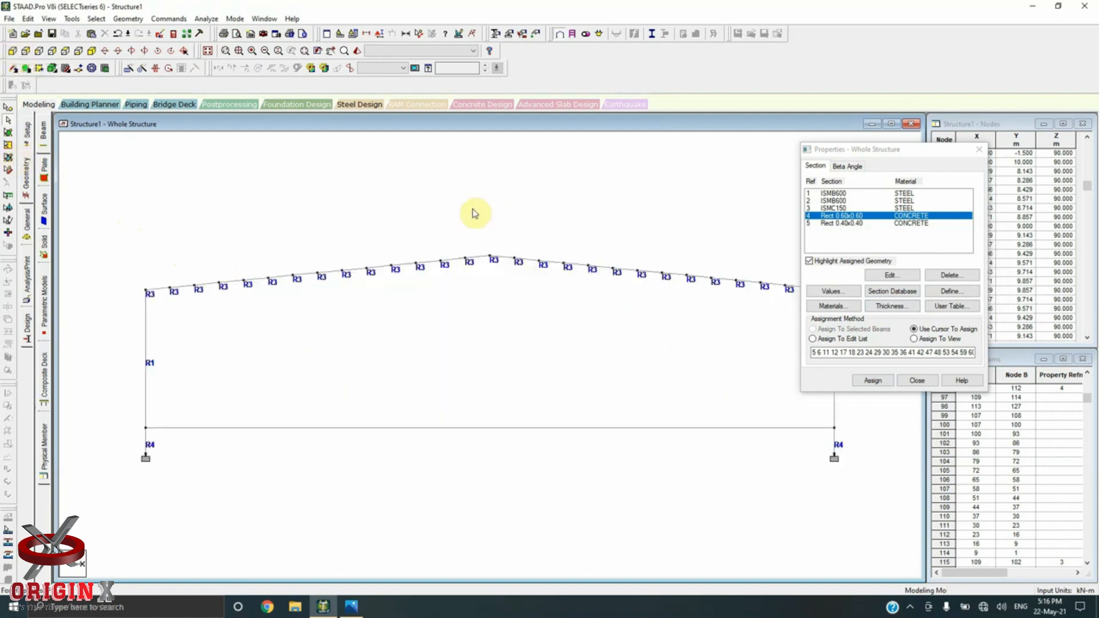
pyautogui.click(836, 224)
pyautogui.moveTo(128, 422); pyautogui.dragTo(843, 441)
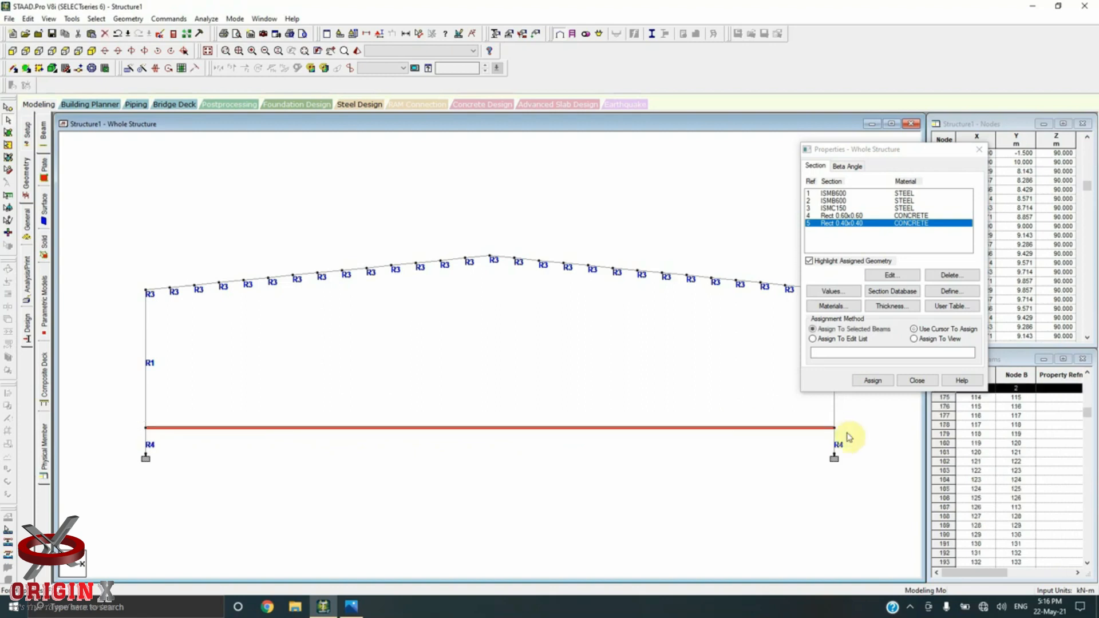
pyautogui.click(91, 52)
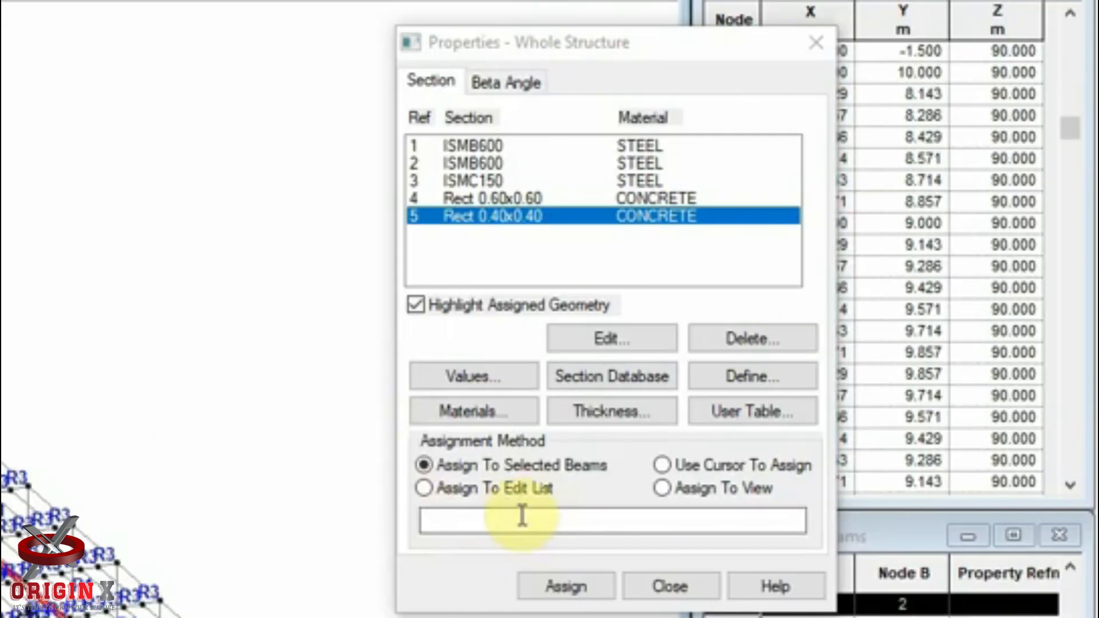
pyautogui.click(873, 380)
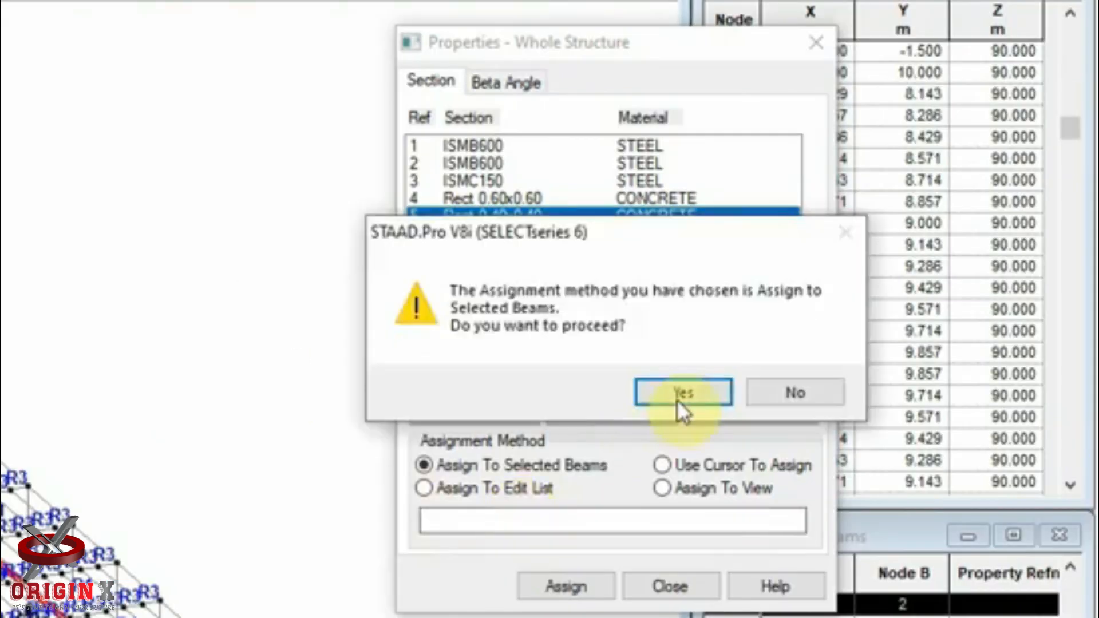
pyautogui.click(921, 299)
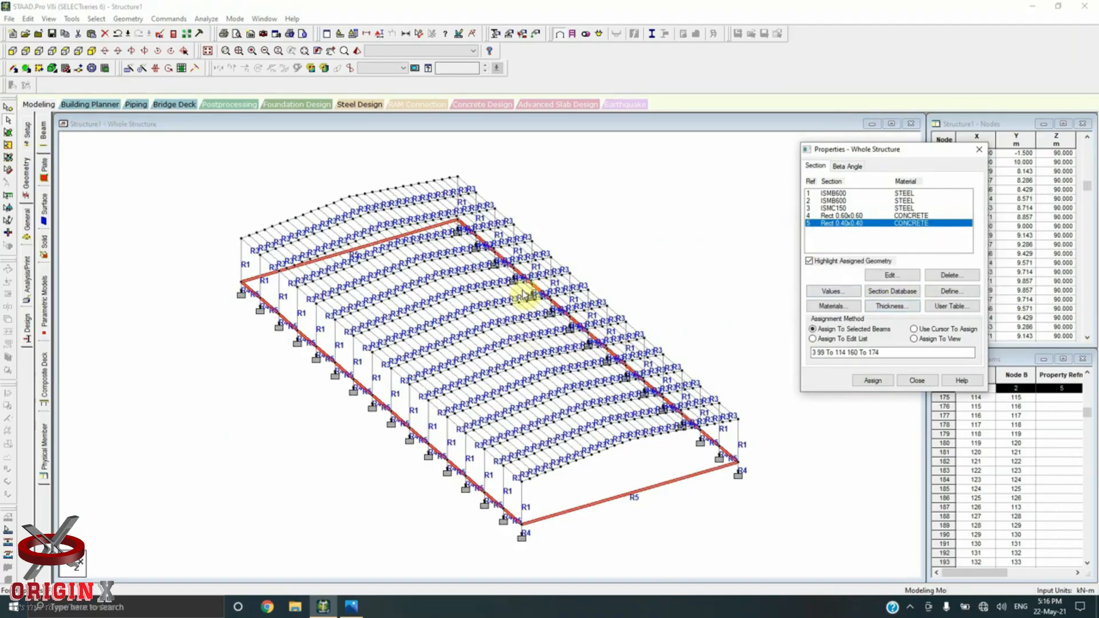
pyautogui.click(298, 302)
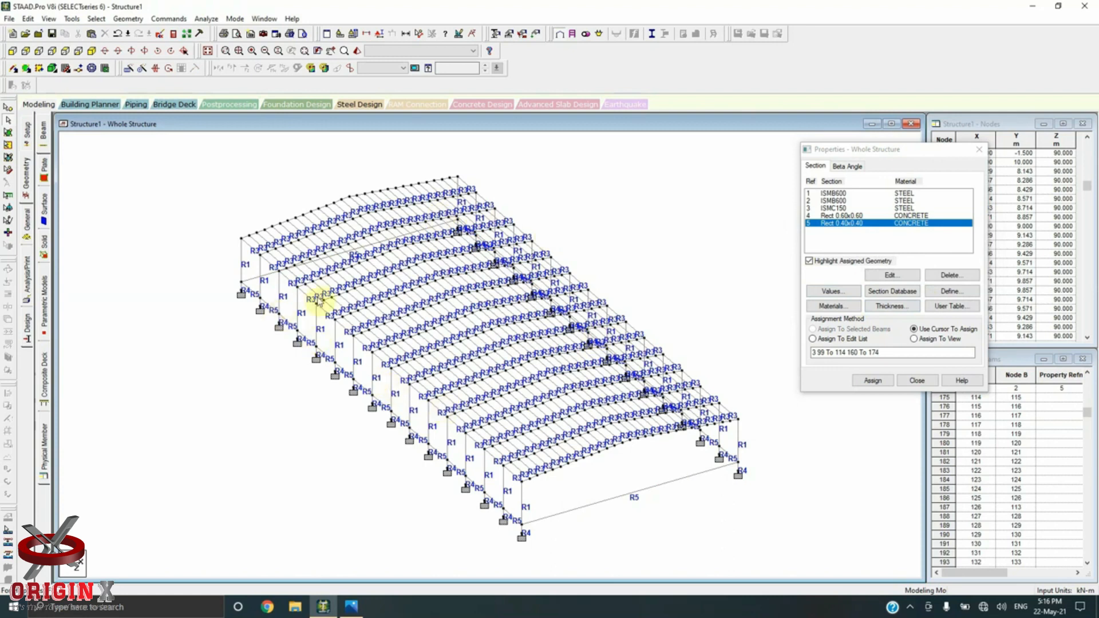
# Step: Select the members with a missing property, assign them the second ISMB600 section as rafters, and close the section properties
pyautogui.click(843, 201)
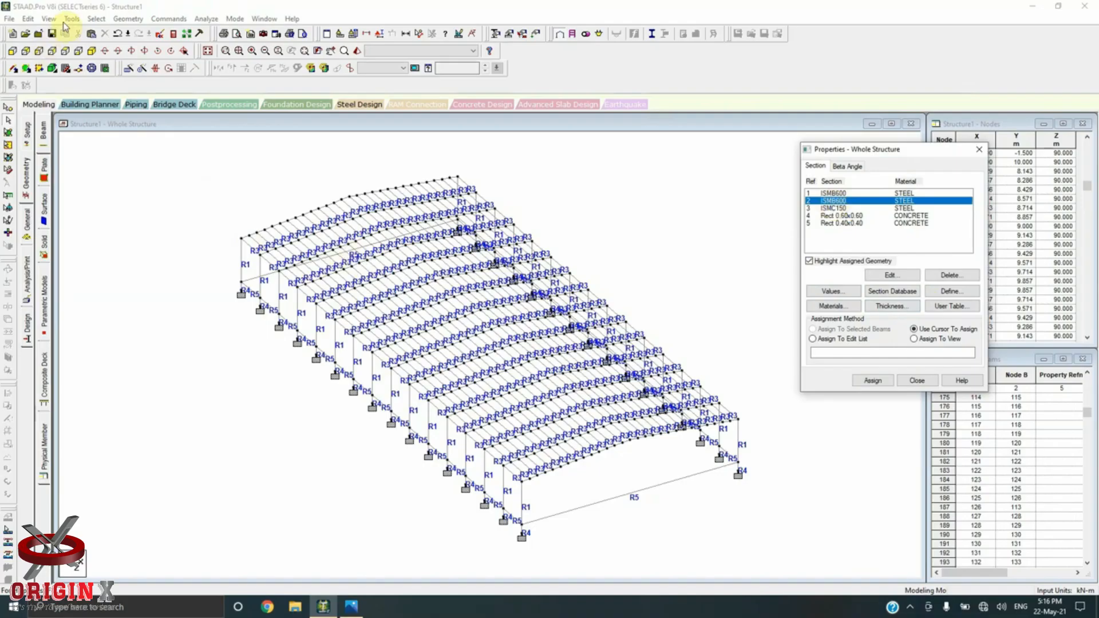
pyautogui.click(96, 18)
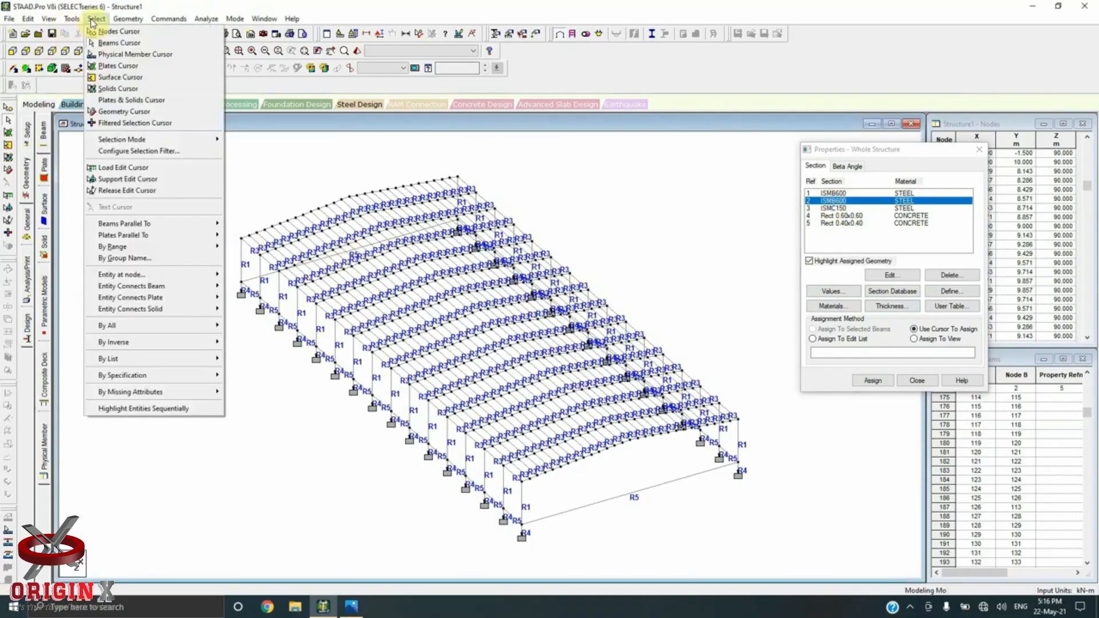
pyautogui.moveTo(192, 392)
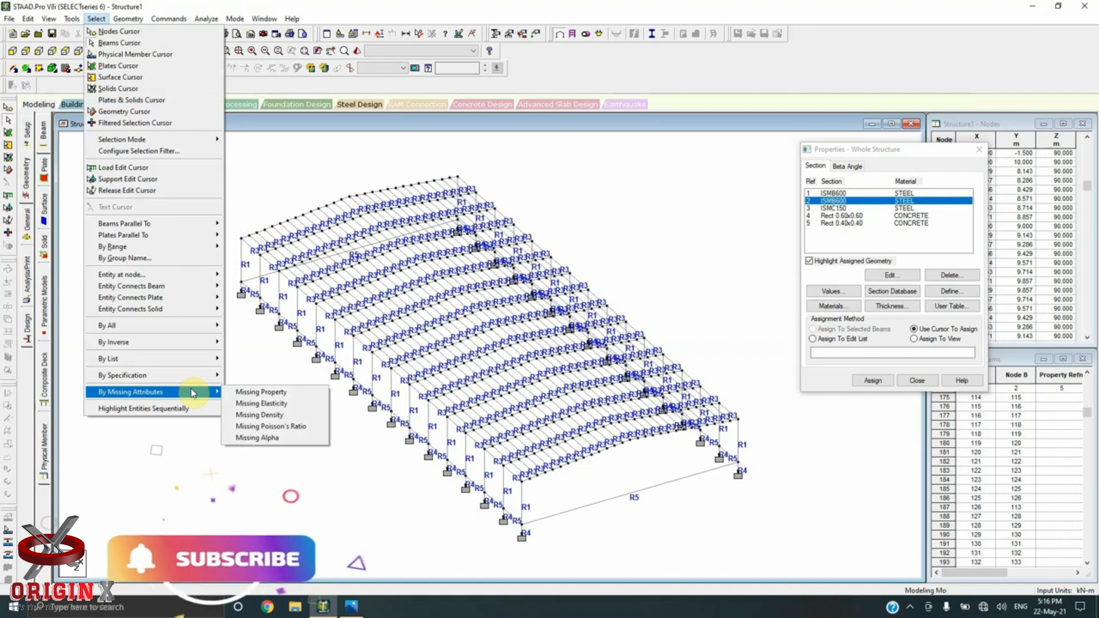
pyautogui.click(252, 391)
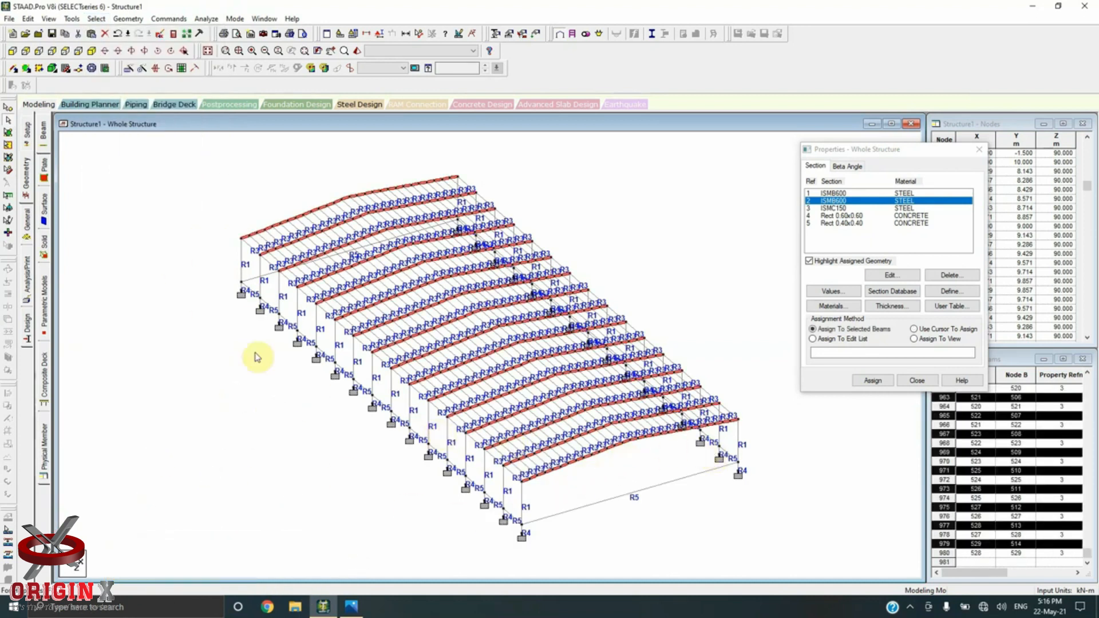
pyautogui.click(585, 327)
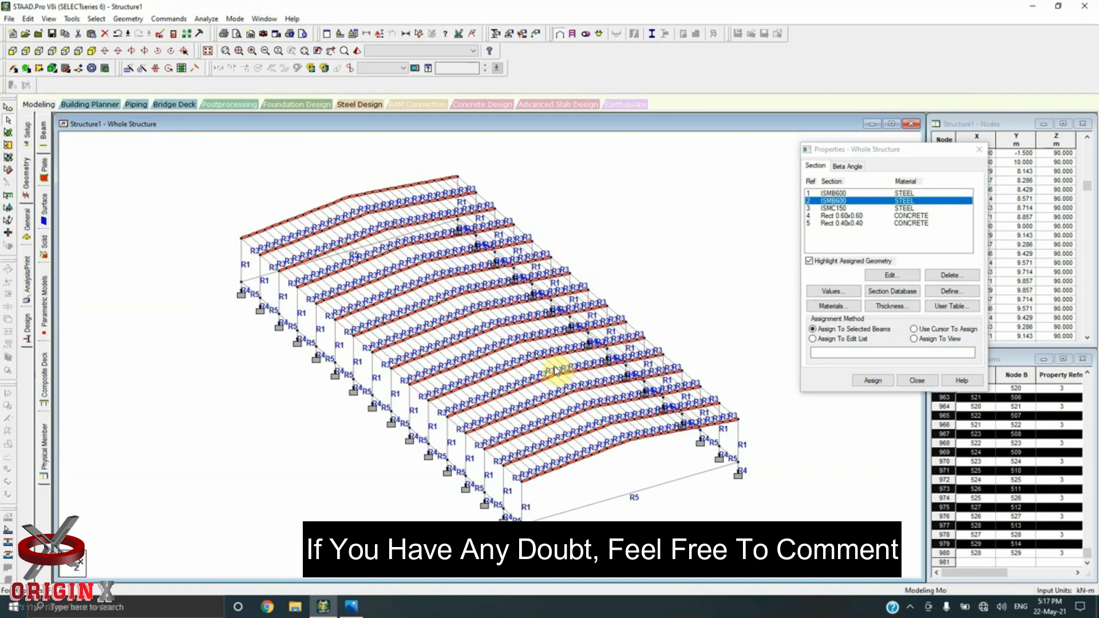
pyautogui.click(873, 381)
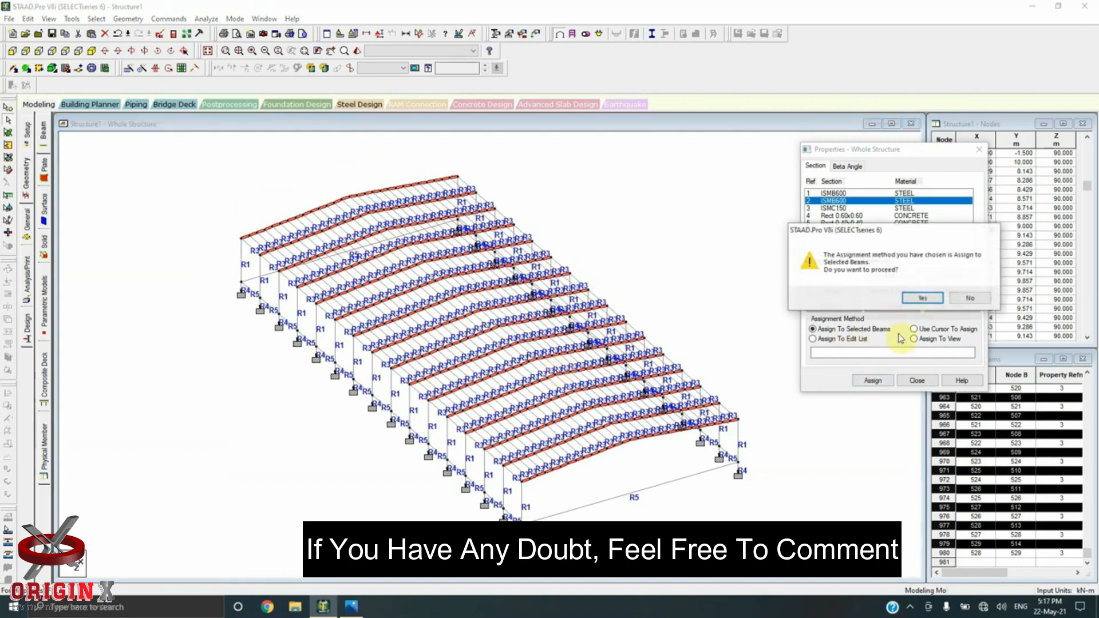
pyautogui.click(893, 300)
pyautogui.click(913, 329)
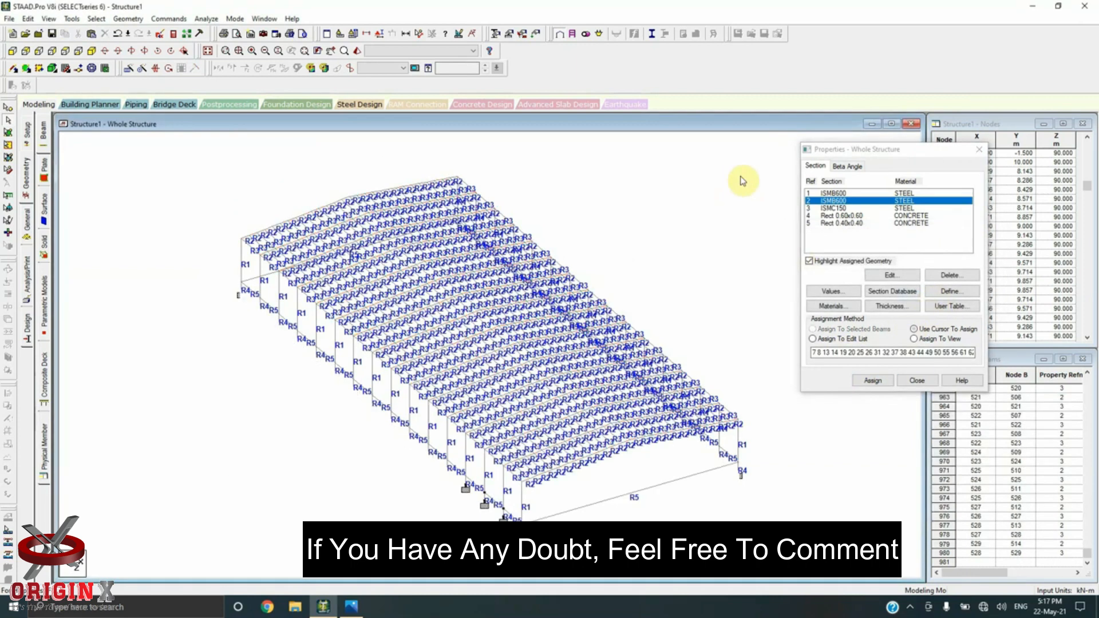
pyautogui.click(978, 151)
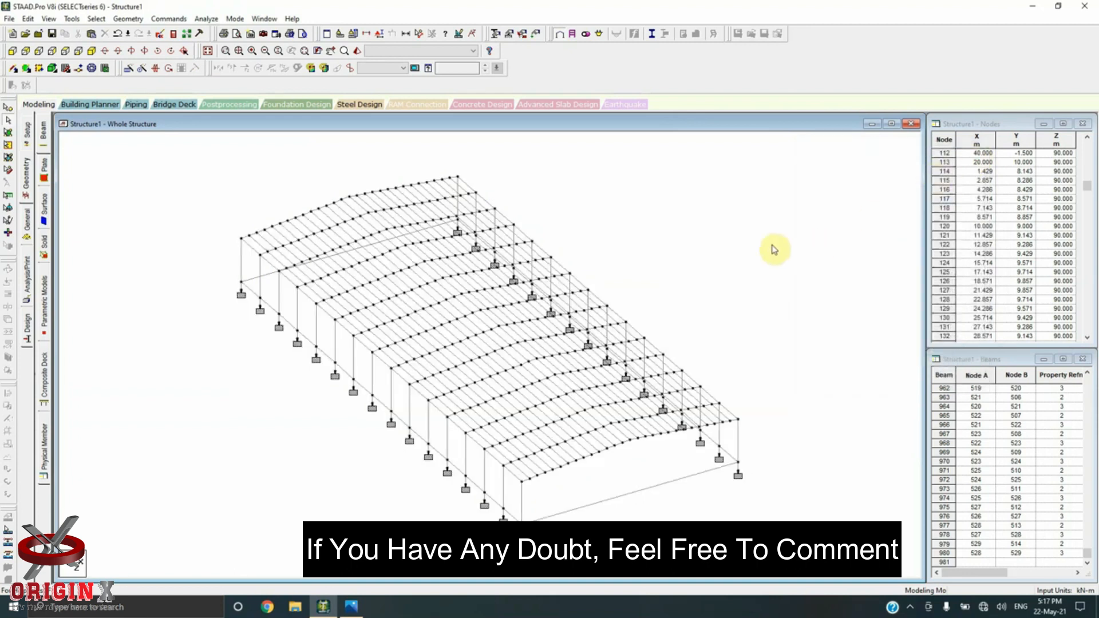
# Step: Inspect the 3D rendered view of the whole building to check the assigned member sections, then close it
pyautogui.click(356, 51)
pyautogui.moveTo(691, 501); pyautogui.dragTo(408, 429)
pyautogui.moveTo(211, 399); pyautogui.dragTo(902, 355)
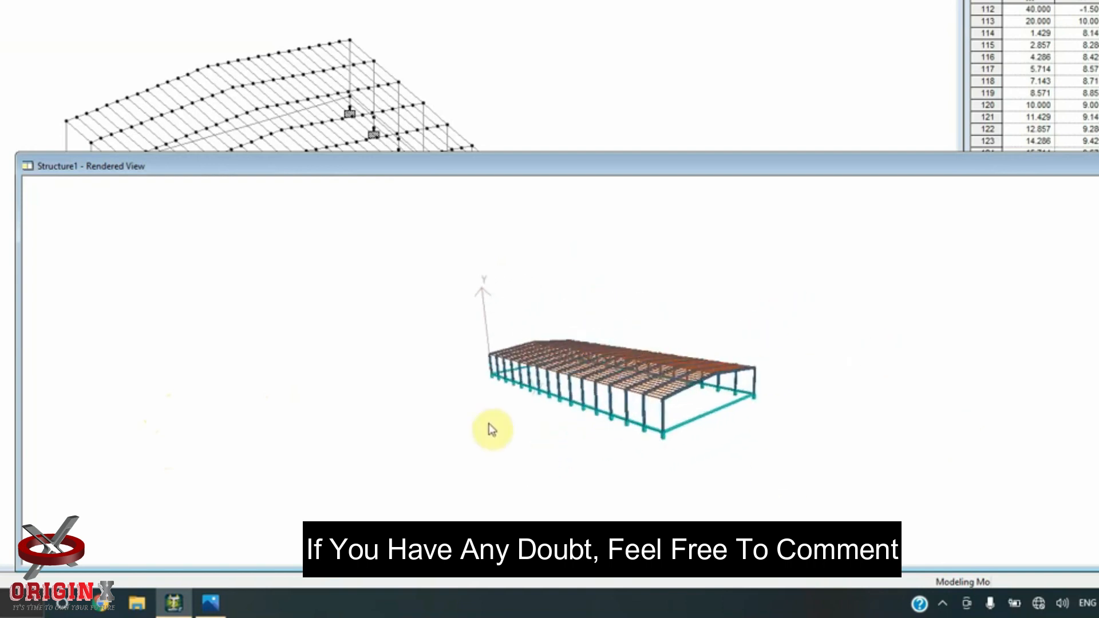
pyautogui.scroll(3, 696, 366)
pyautogui.scroll(5, 696, 362)
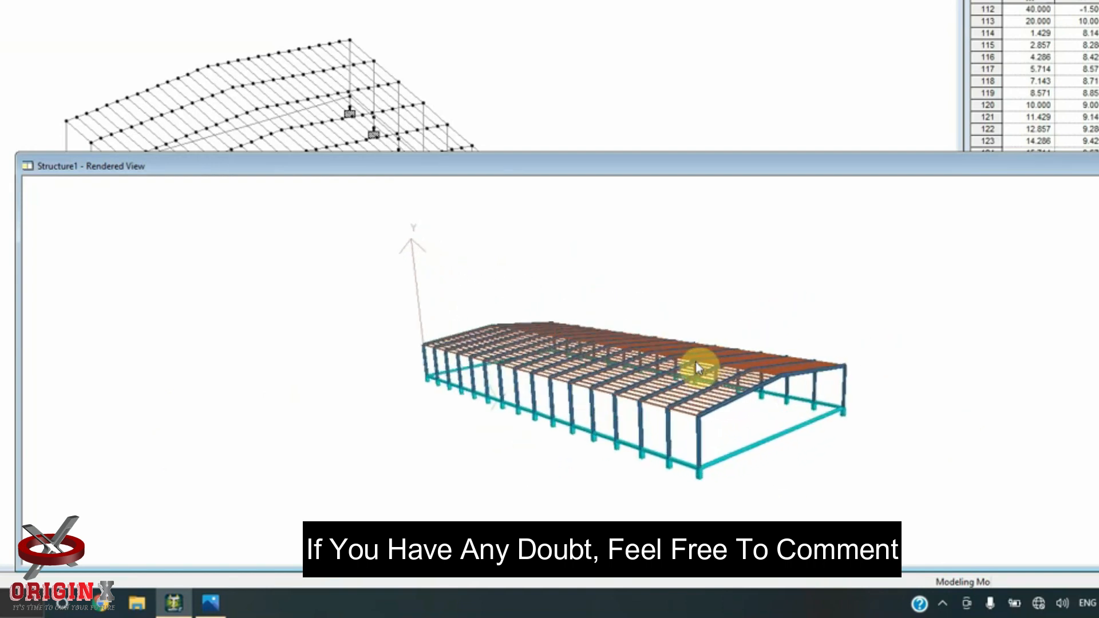
pyautogui.scroll(4, 697, 365)
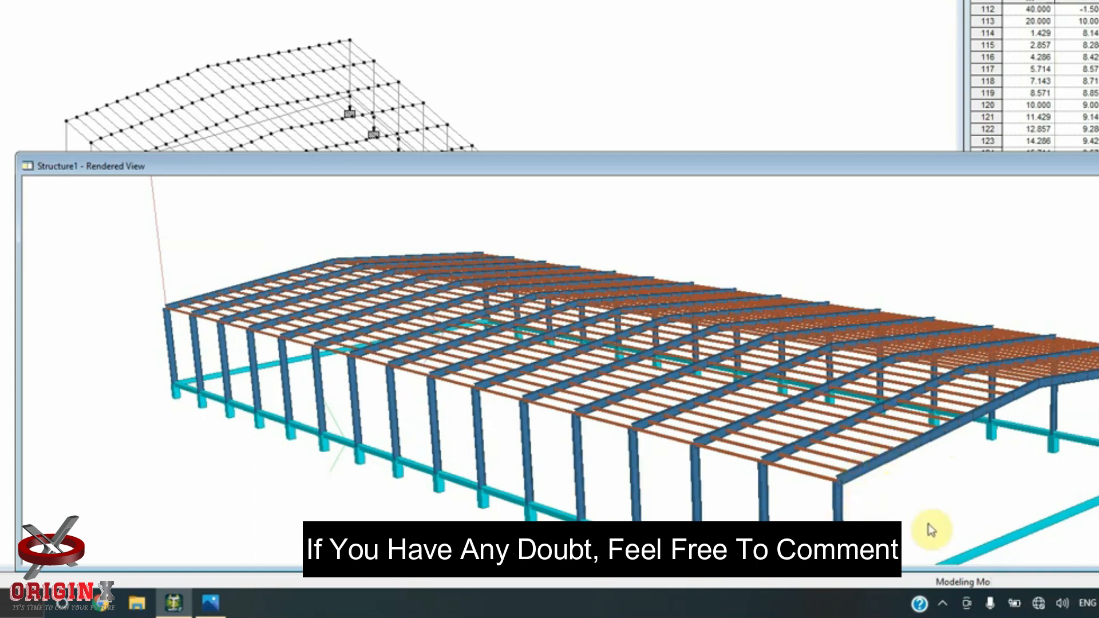
pyautogui.scroll(-5, 445, 393)
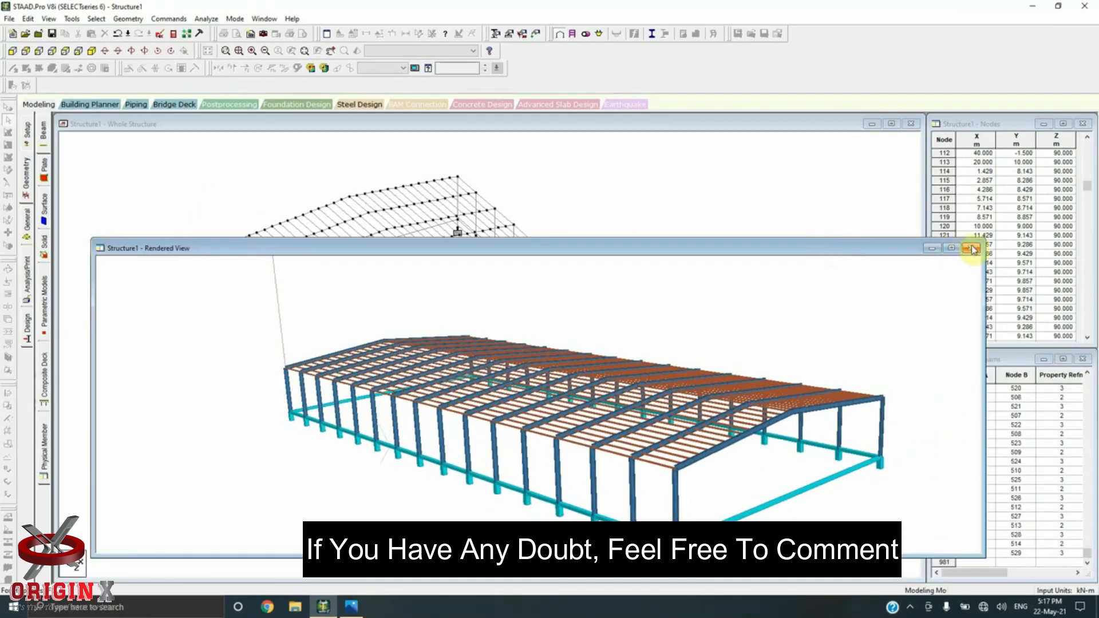
pyautogui.click(973, 248)
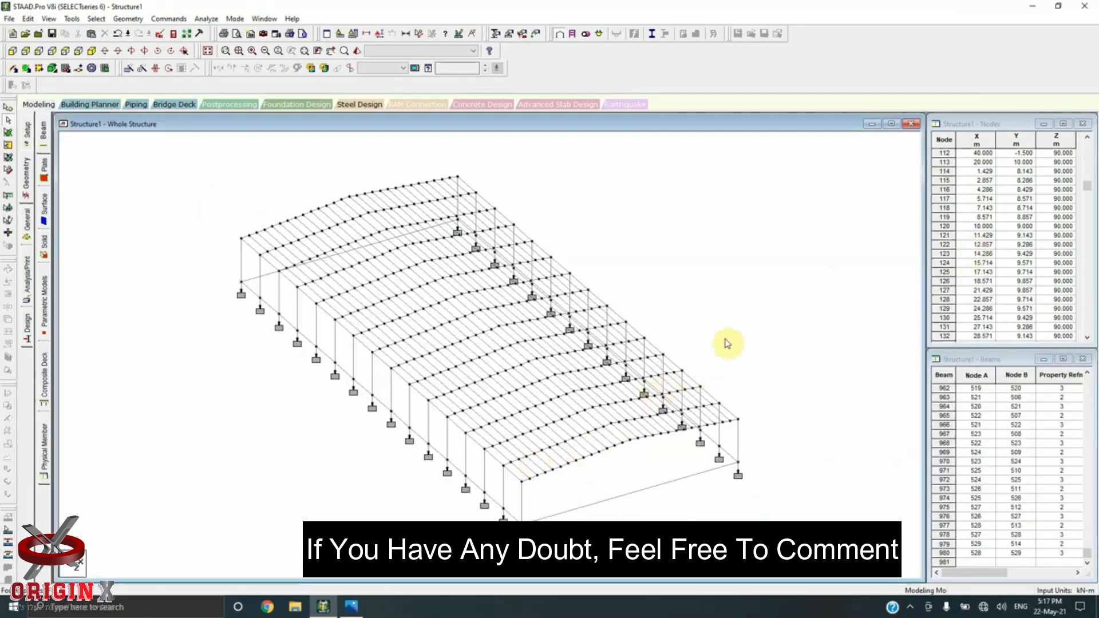